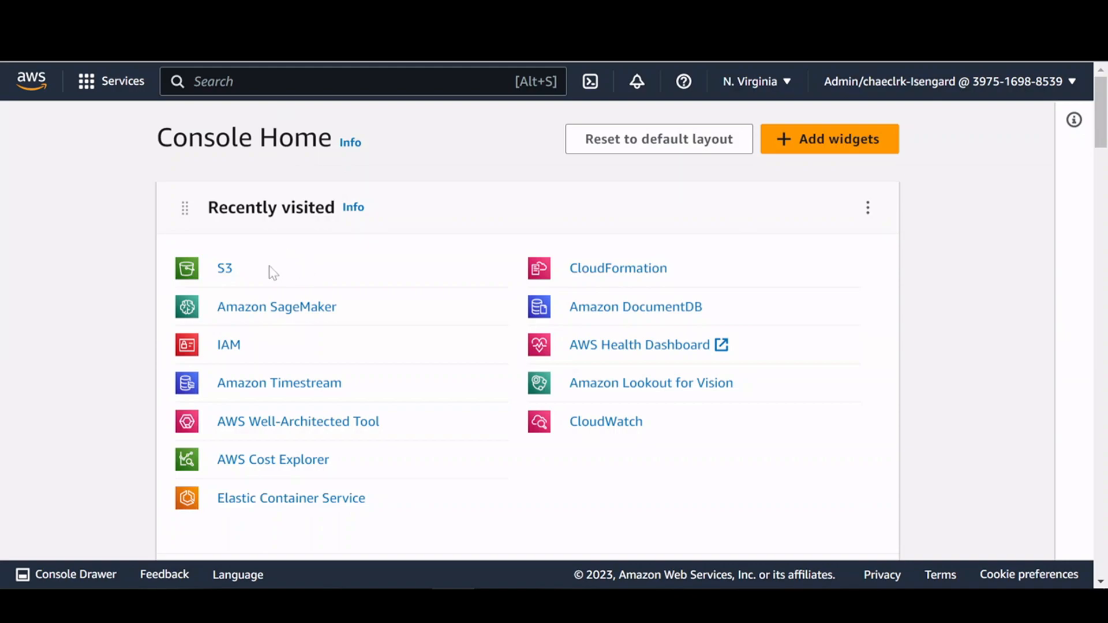
Step: Open the S3 service and go into the sagemaker-us-west-2 bucket
click(224, 274)
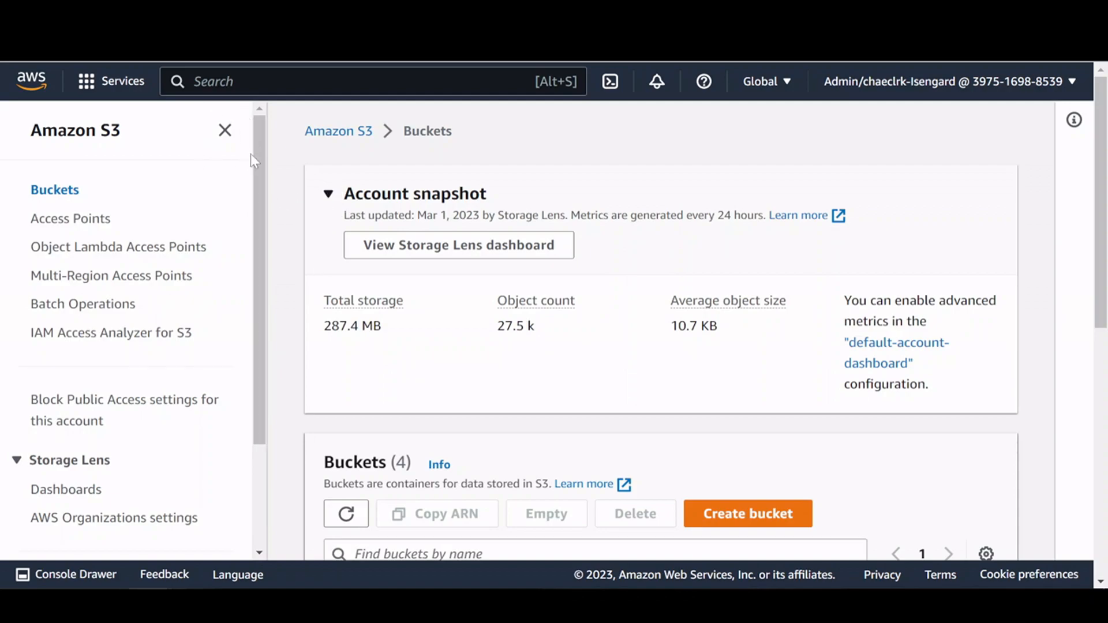
scroll(433, 361, down, 3)
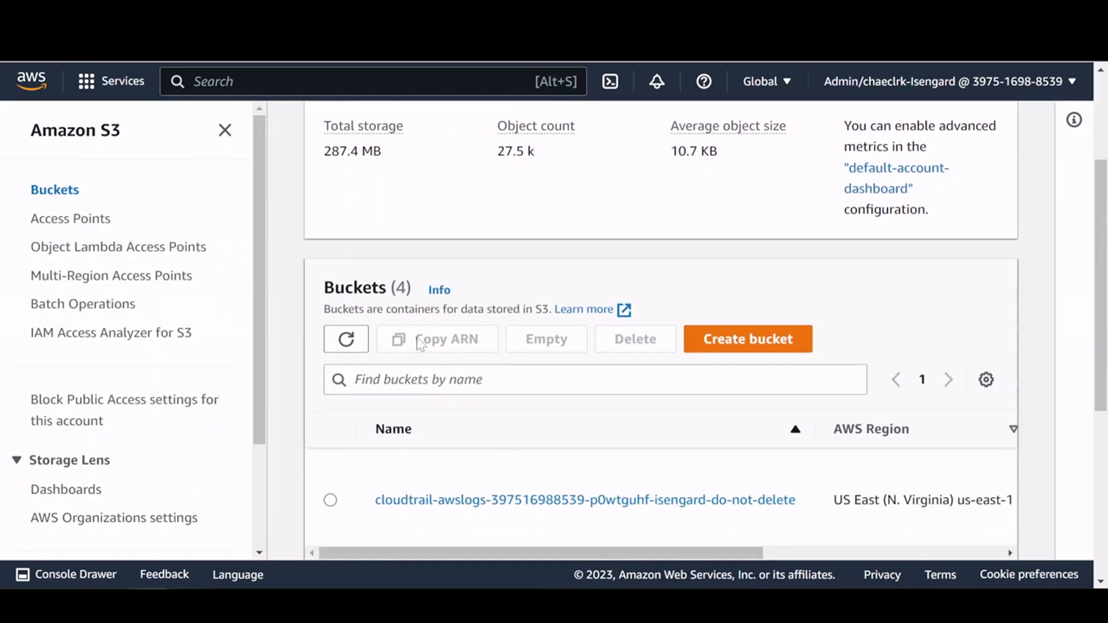
scroll(421, 346, down, 2)
scroll(369, 318, down, 3)
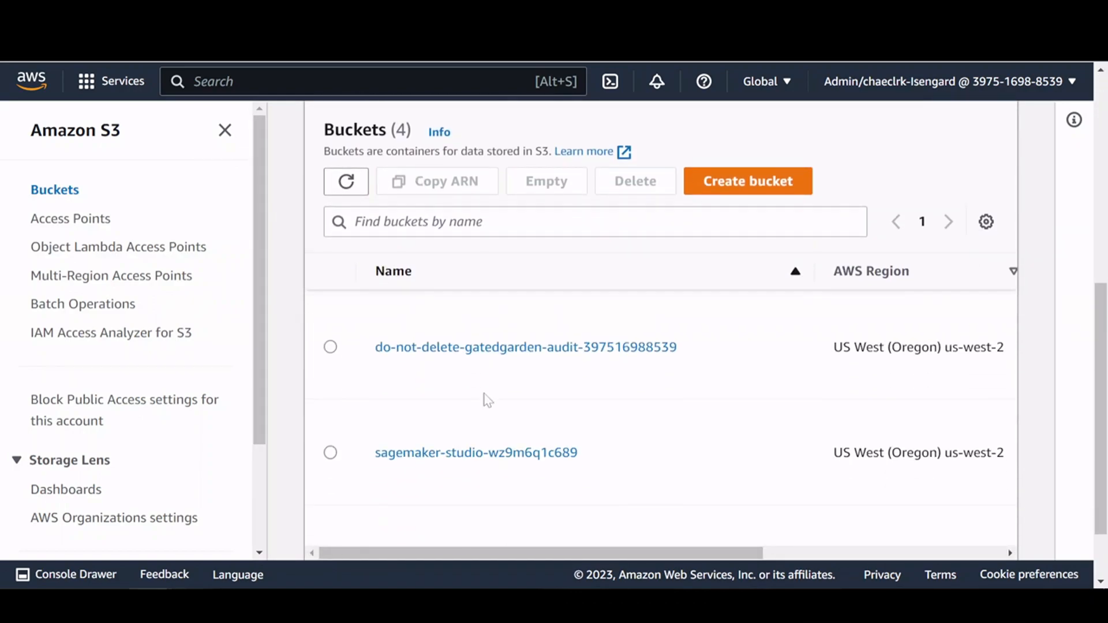
scroll(554, 418, down, 2)
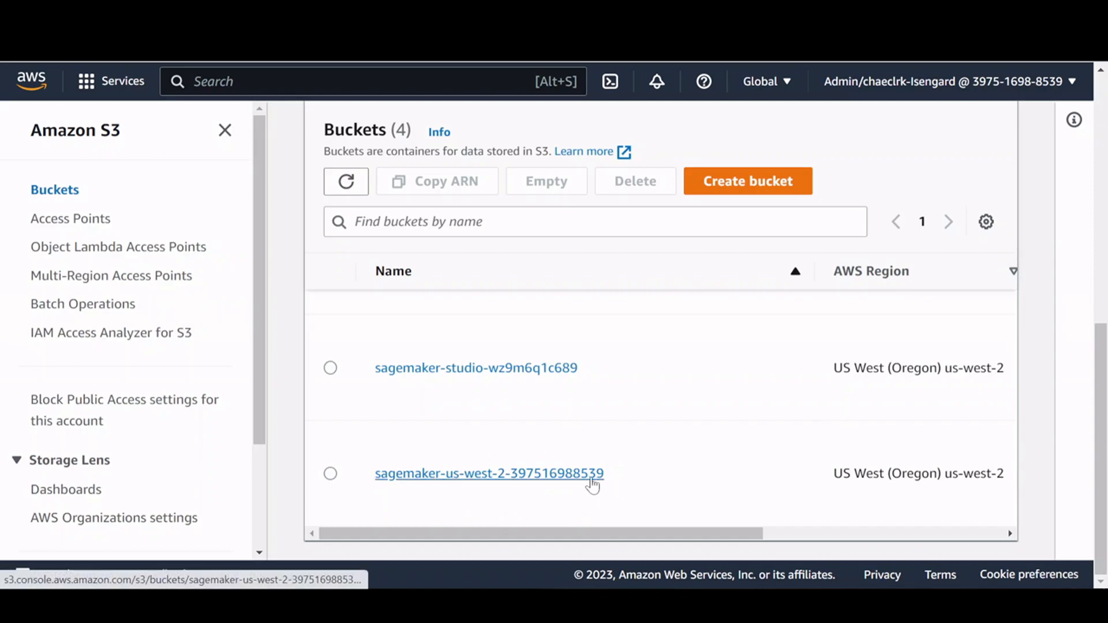
click(458, 474)
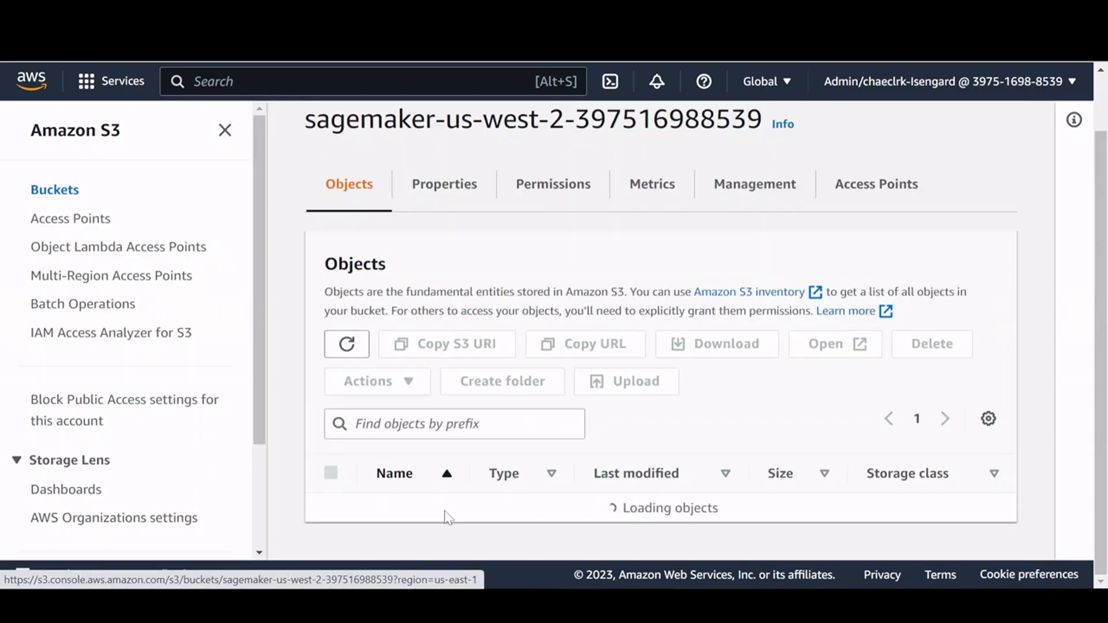
Step: Start an upload to the bucket and add the local Wallpapers folder to it
scroll(536, 462, down, 2)
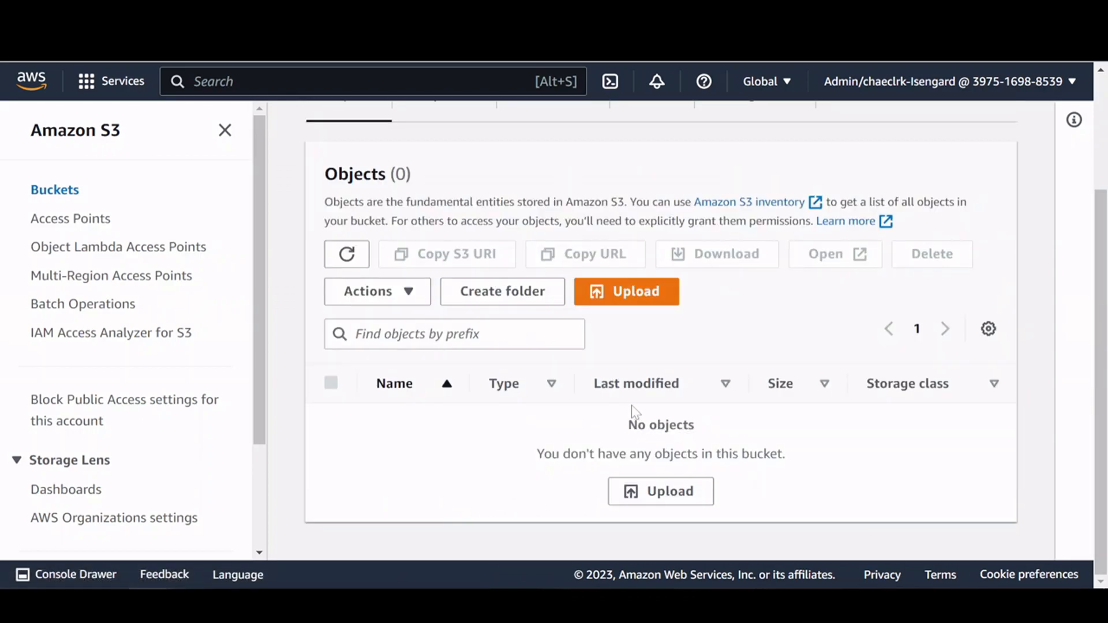
click(638, 297)
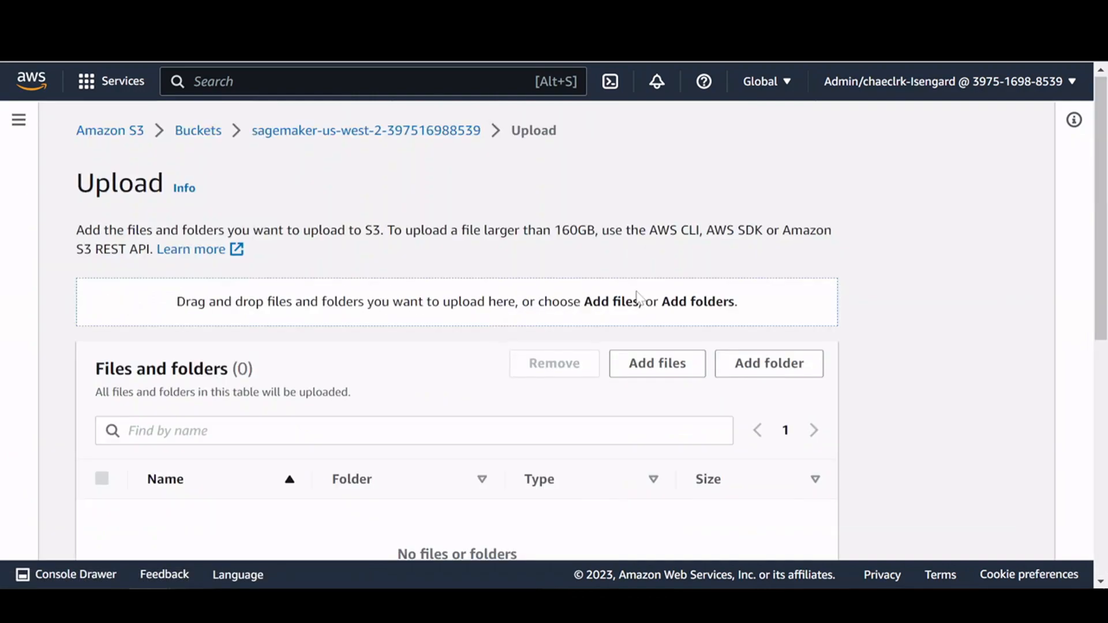
scroll(502, 258, down, 3)
click(760, 194)
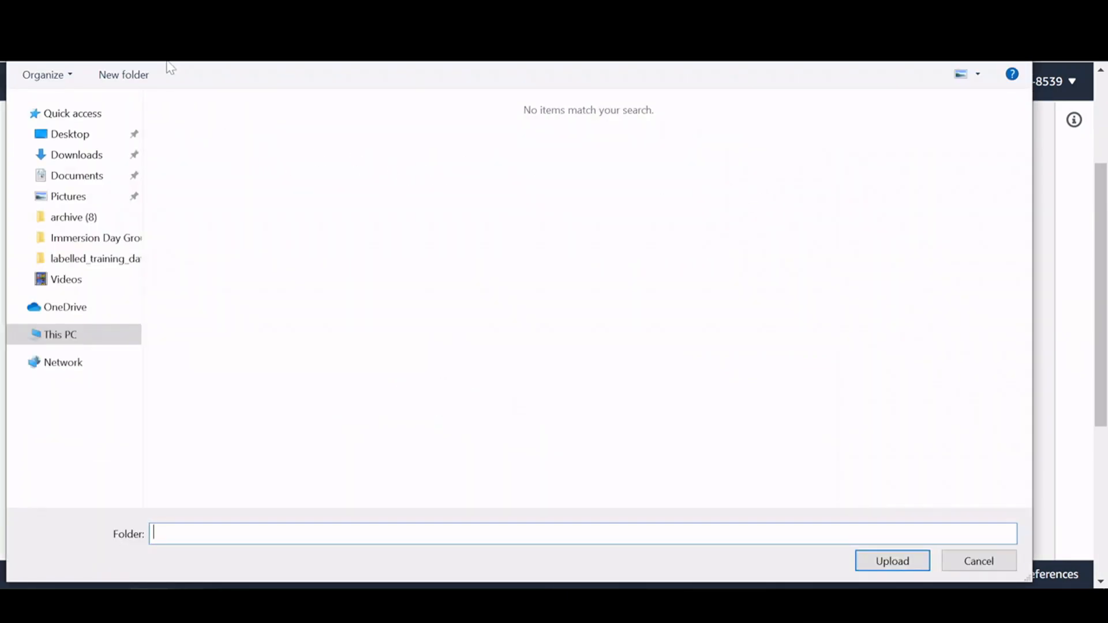
click(190, 131)
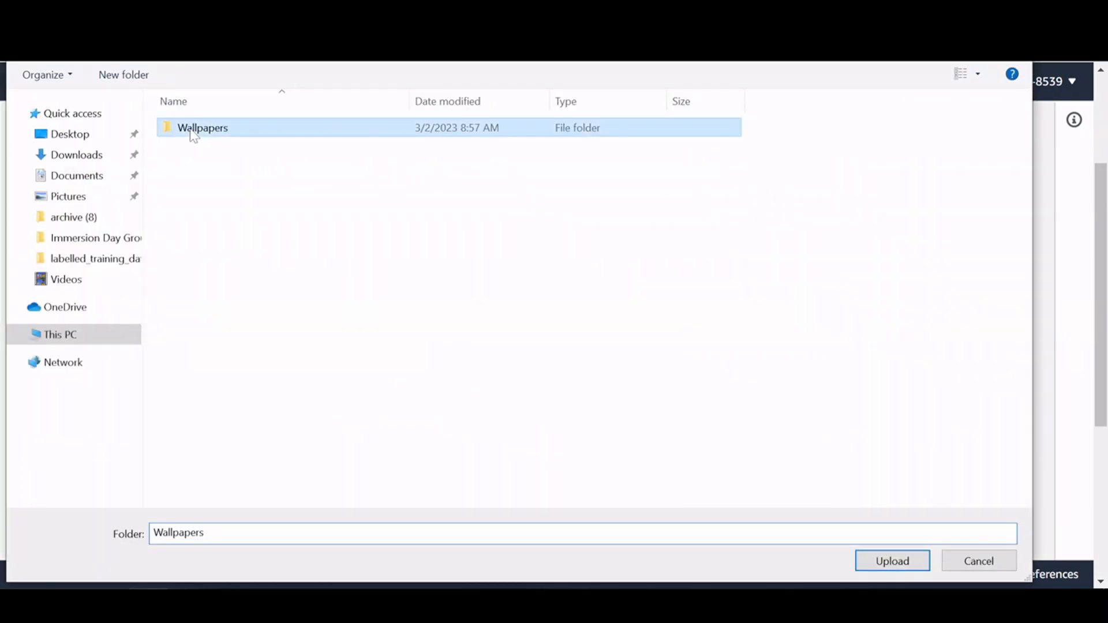
click(882, 561)
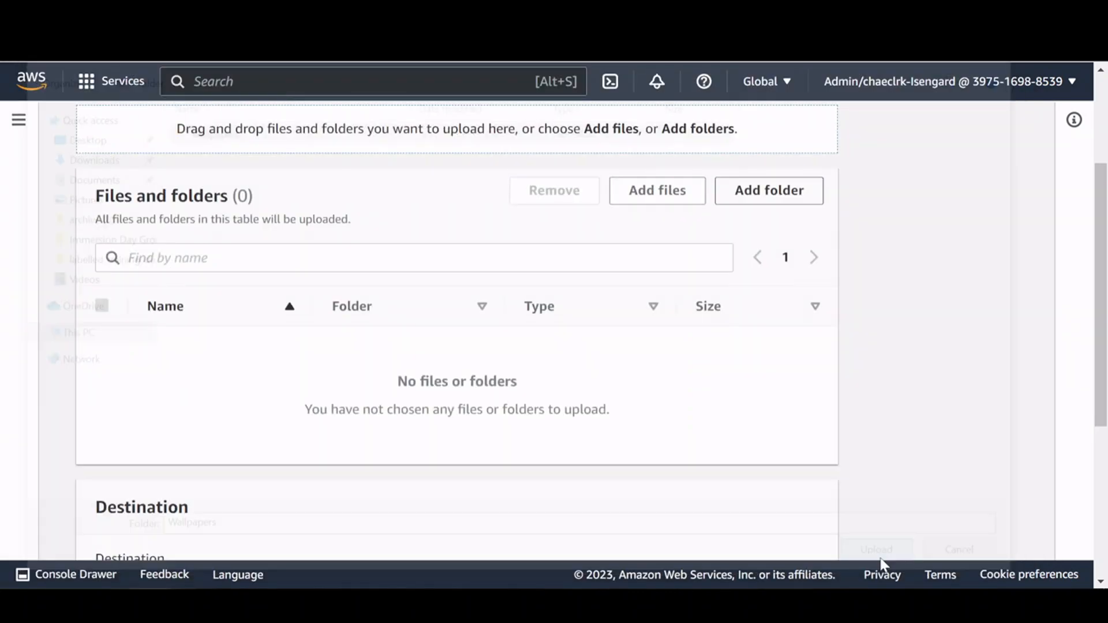
click(635, 162)
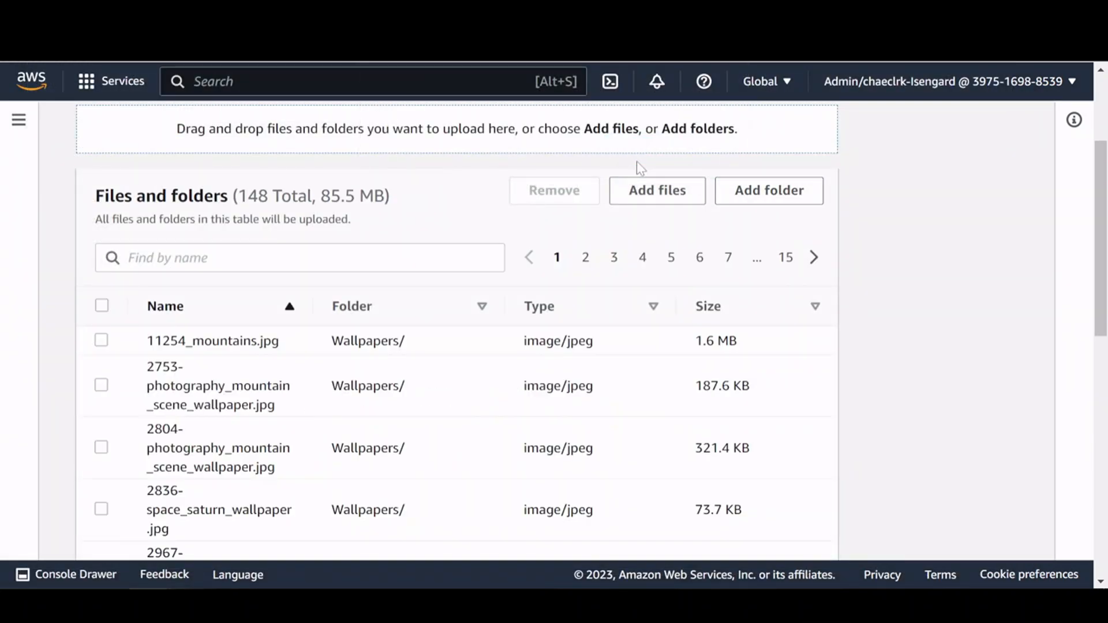
Step: Review the listed Wallpapers files and upload them to the bucket with the default destination, permissions and properties
scroll(888, 391, down, 9)
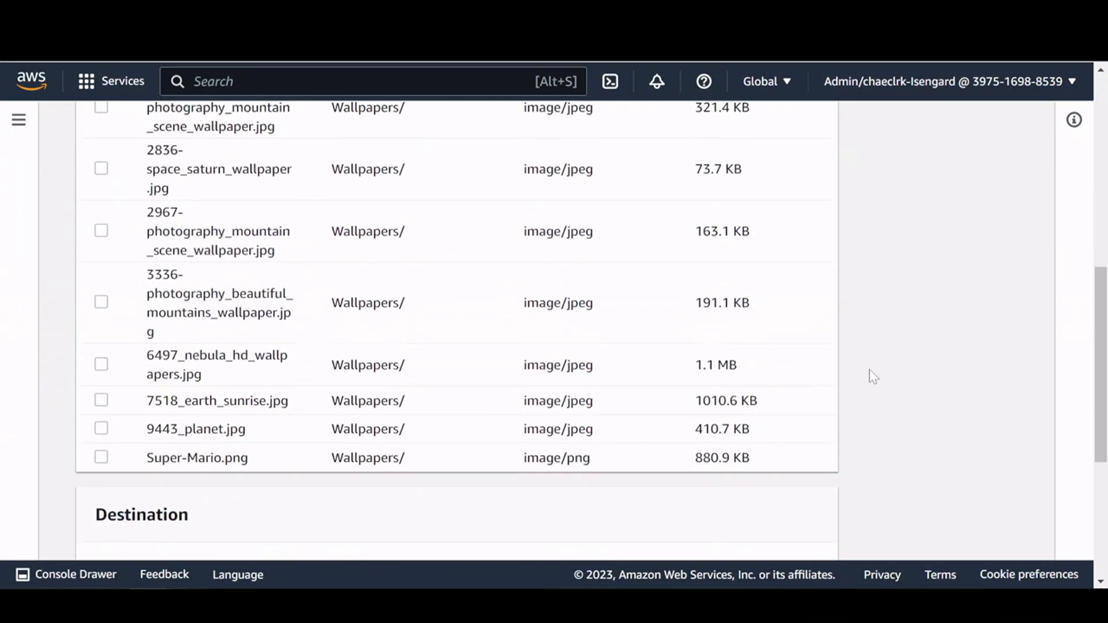
scroll(863, 352, up, 9)
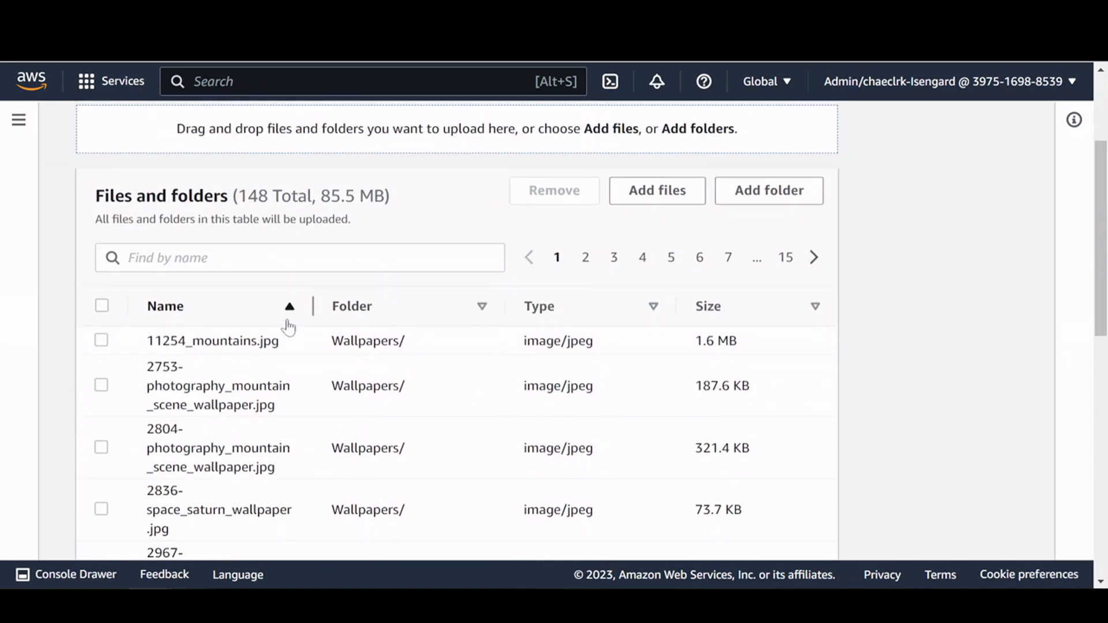
scroll(222, 397, down, 6)
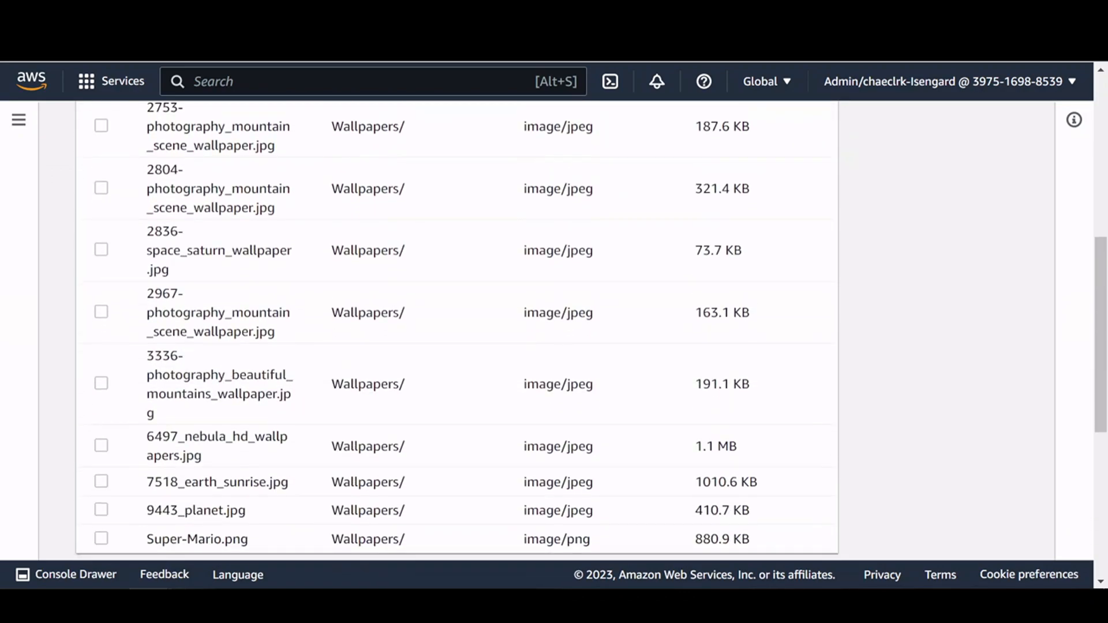
scroll(917, 404, down, 4)
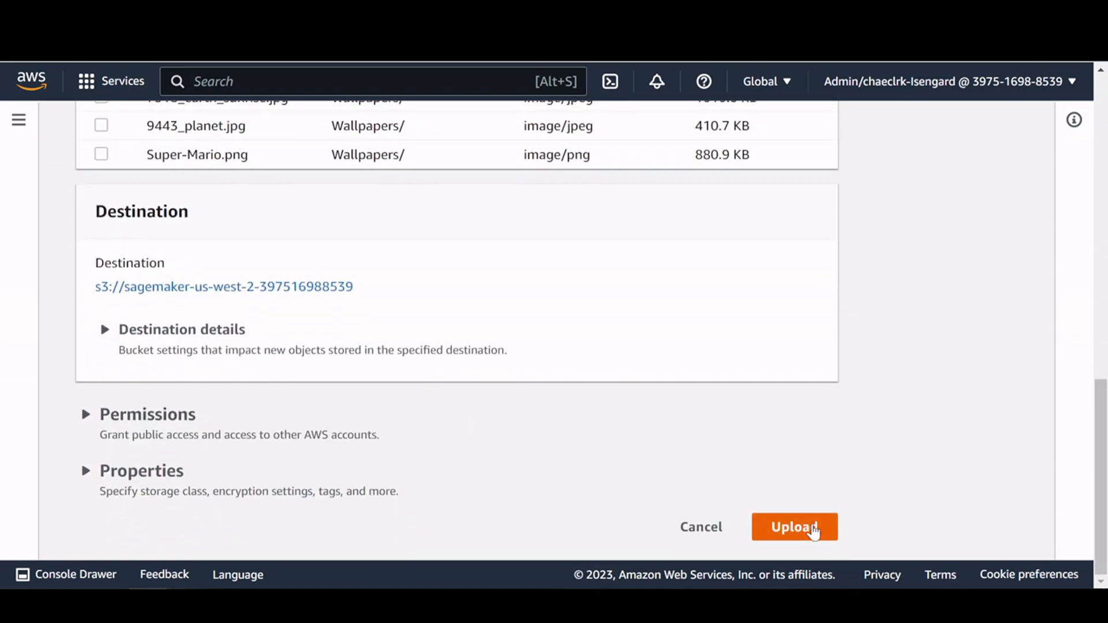
click(786, 534)
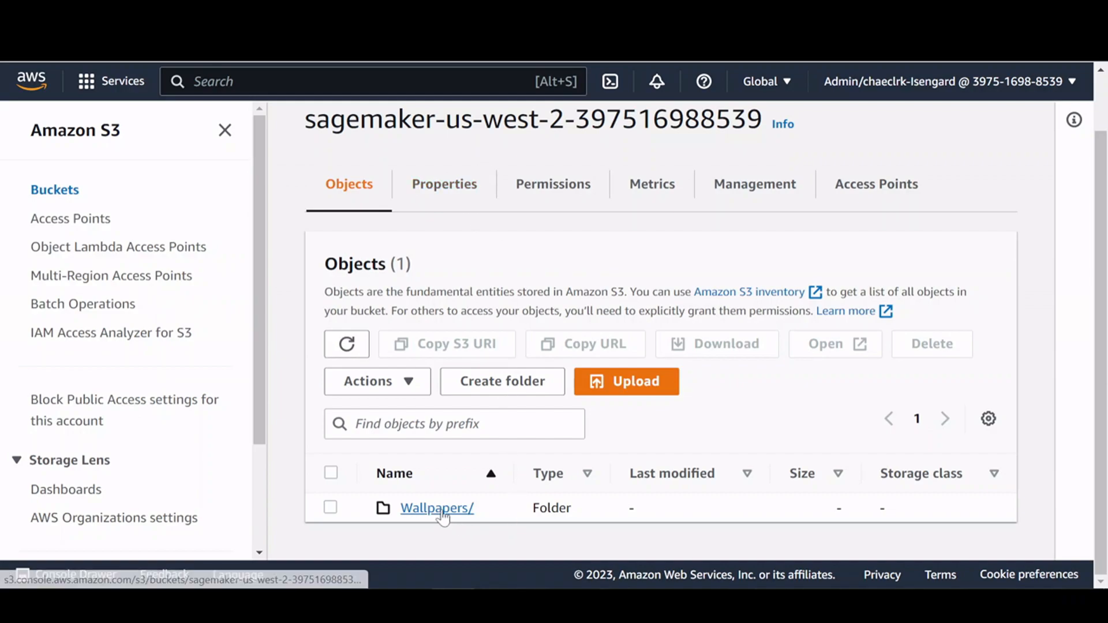
Step: Open the uploaded Wallpapers folder in the bucket and look through its image objects
click(433, 512)
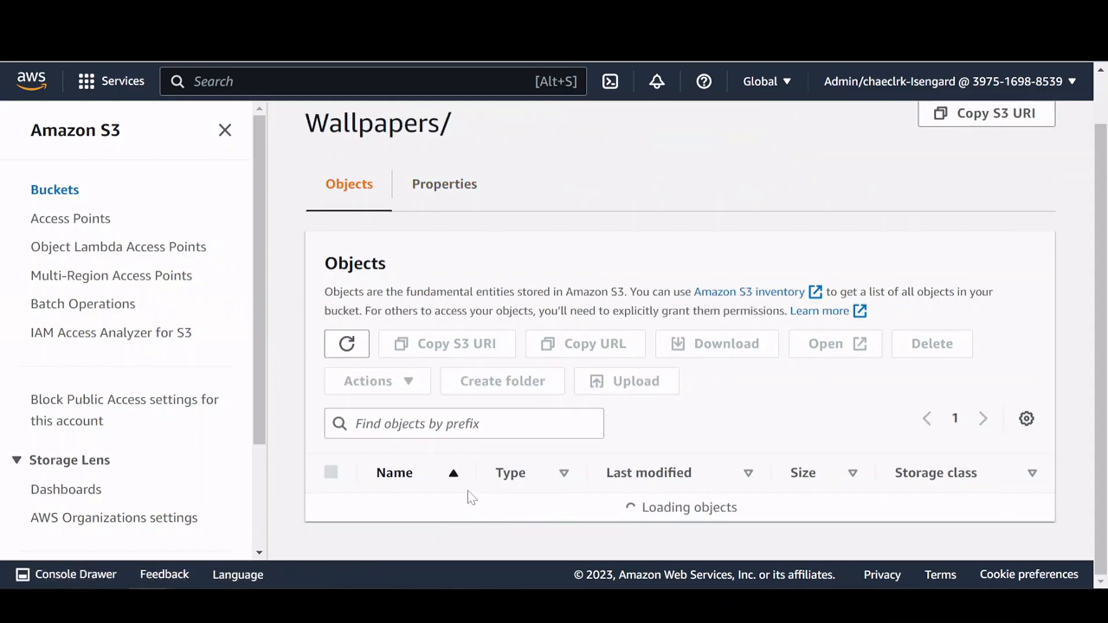
scroll(618, 424, down, 2)
scroll(616, 427, down, 8)
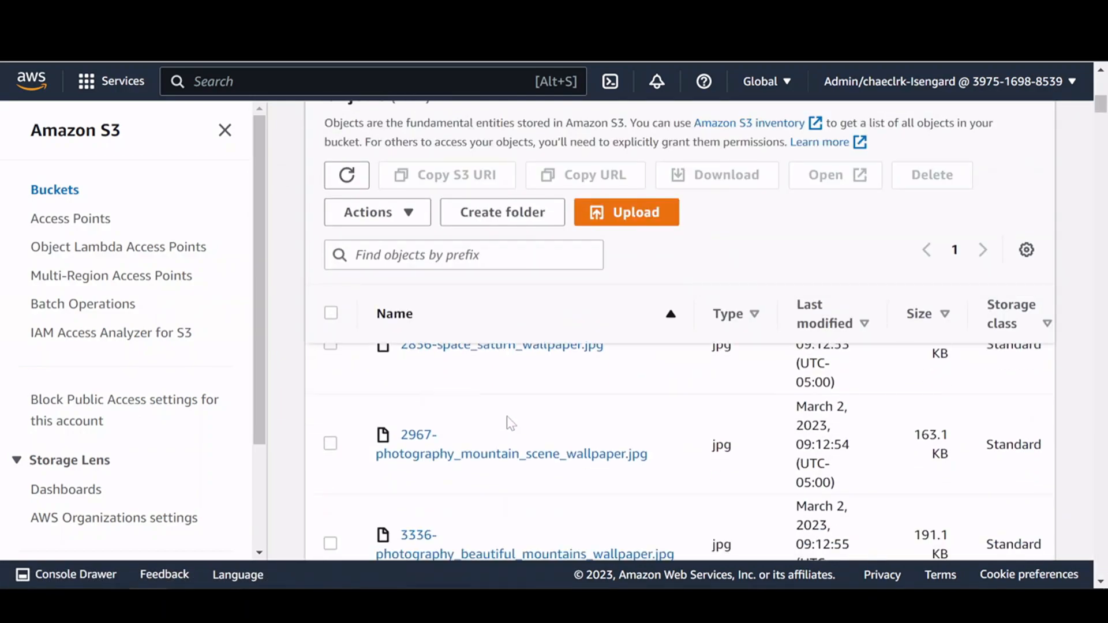
scroll(507, 375, up, 10)
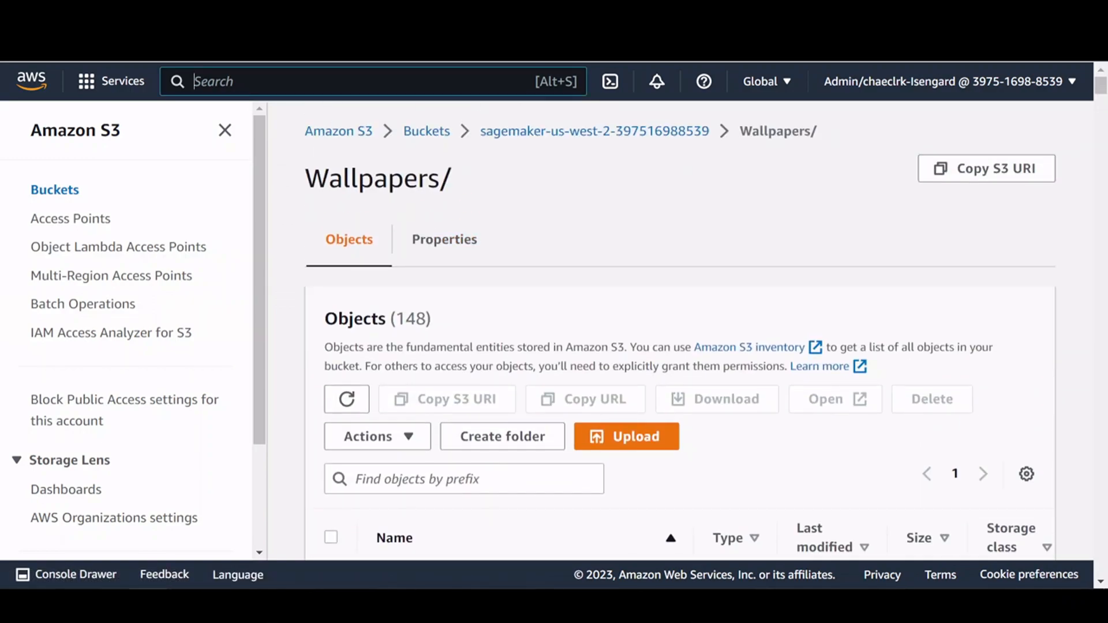
Step: Search the console's services for "sage" and open Amazon SageMaker
key(alt+s)
text(sage)
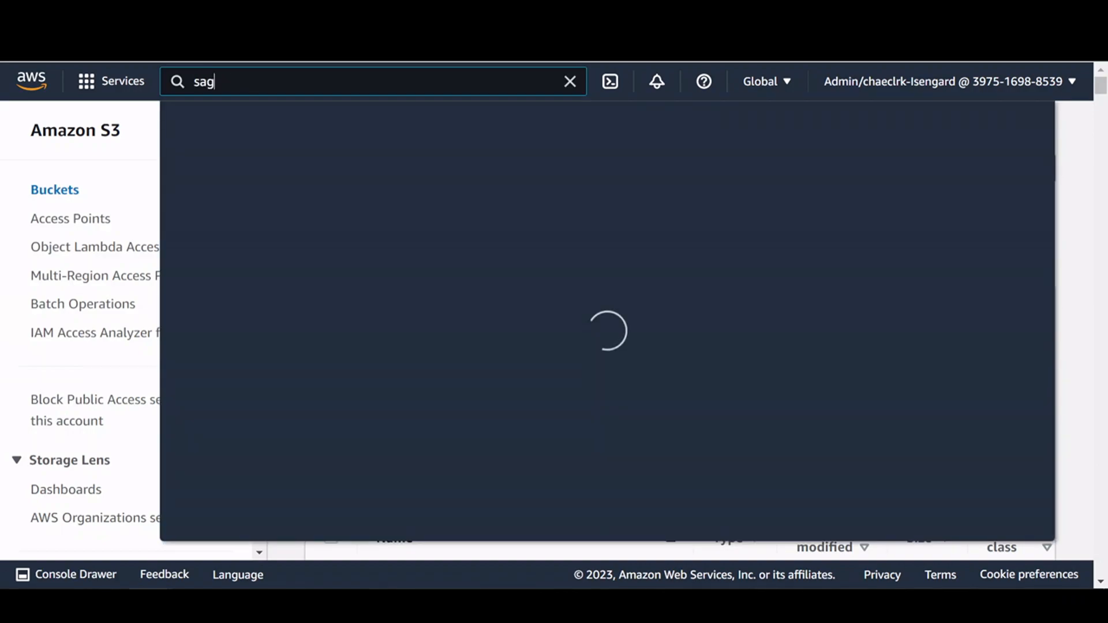
click(494, 230)
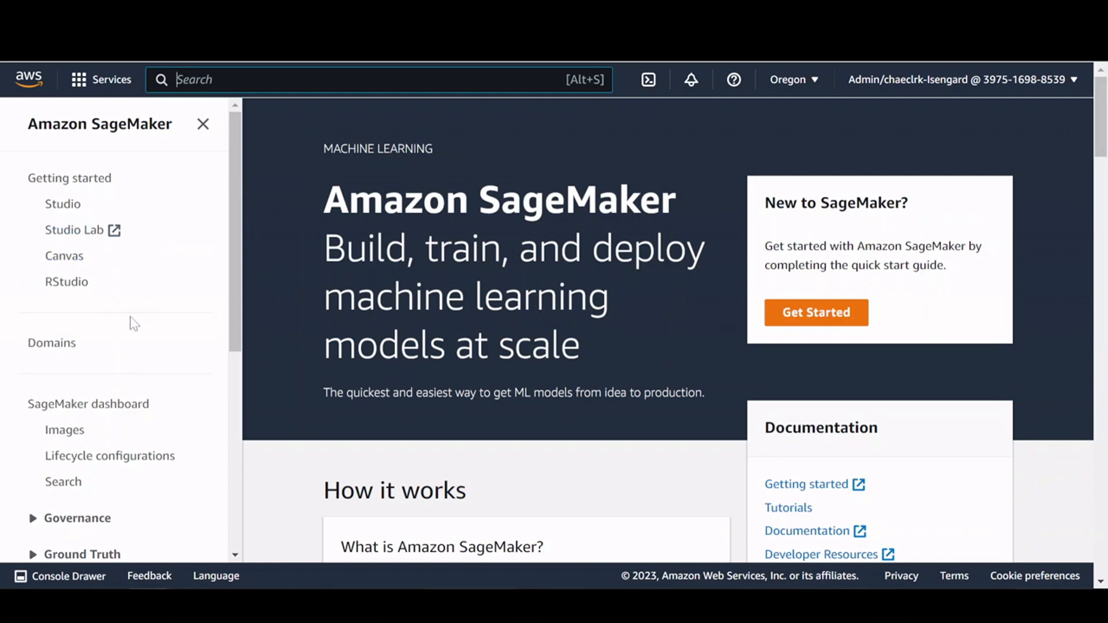
Step: Open the Labeling workforces page of SageMaker Ground Truth
scroll(85, 239, down, 3)
scroll(85, 239, down, 6)
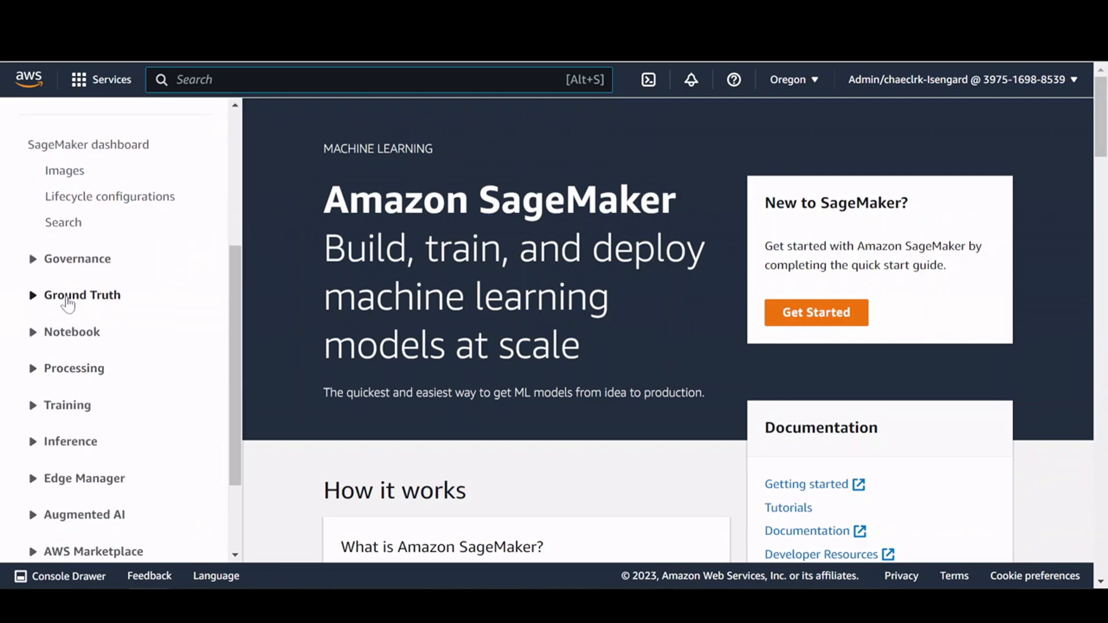
click(68, 297)
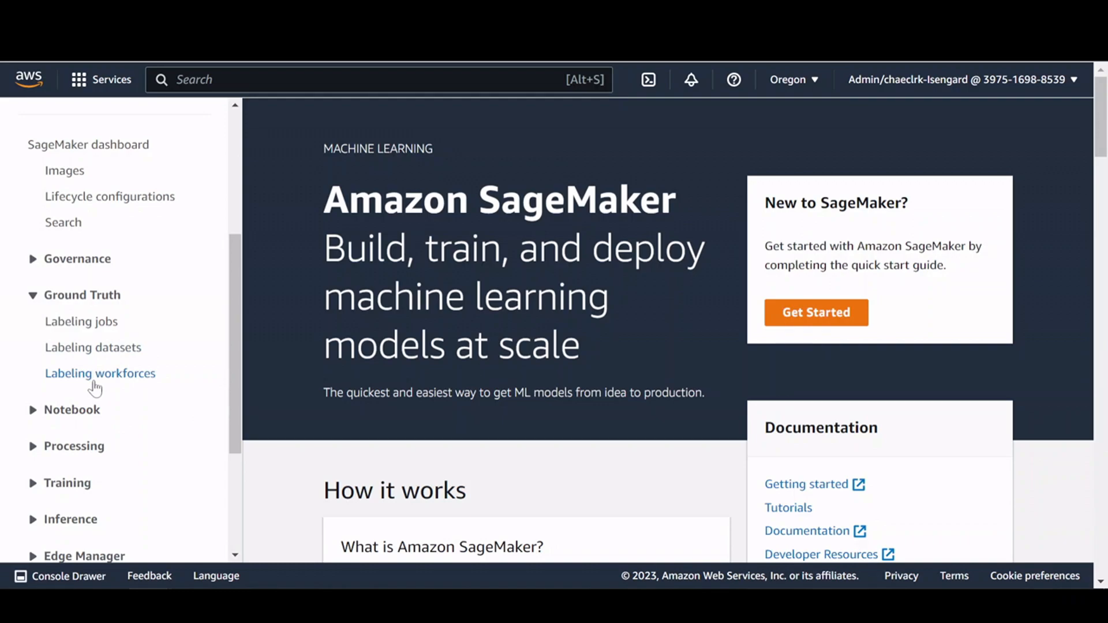
click(93, 377)
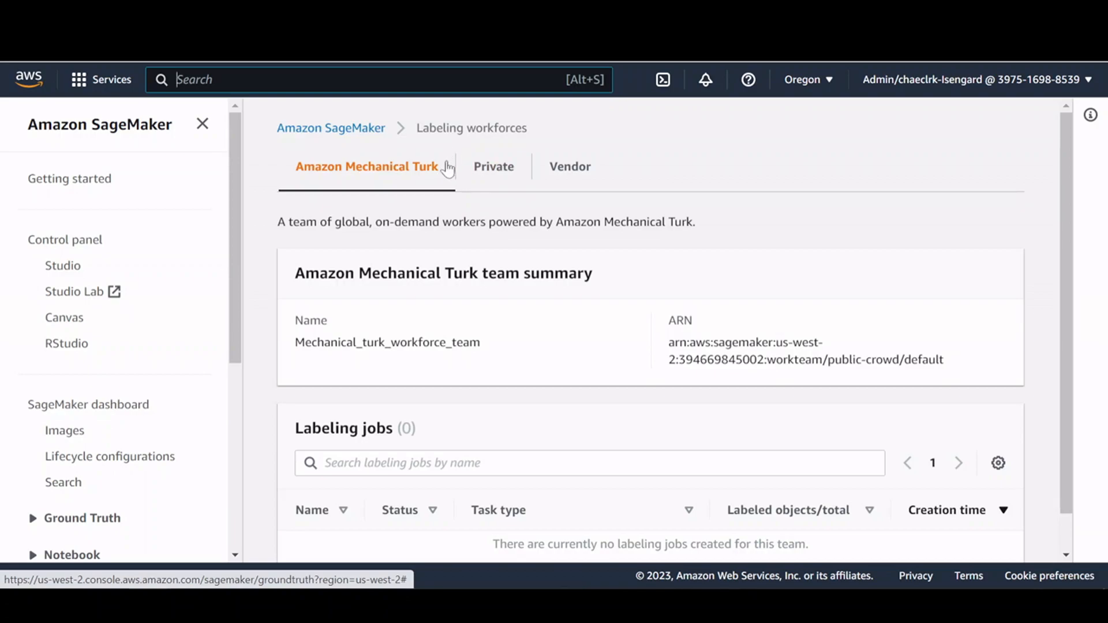
Step: Check the vendor workforce option and start creating a private team in the private workforce section
click(570, 168)
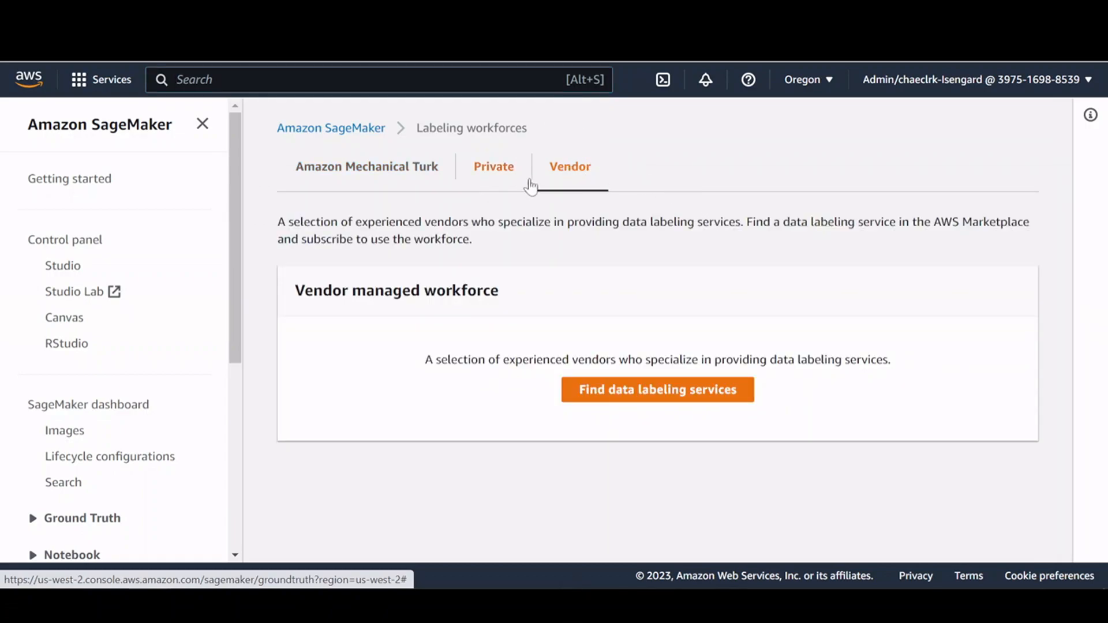
click(489, 168)
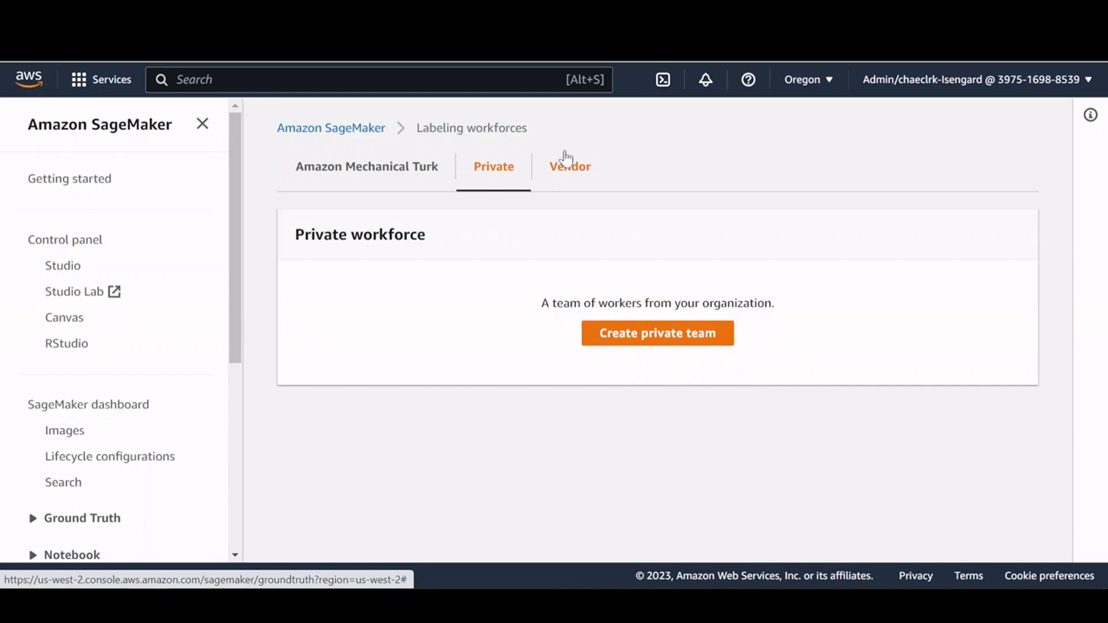
click(665, 340)
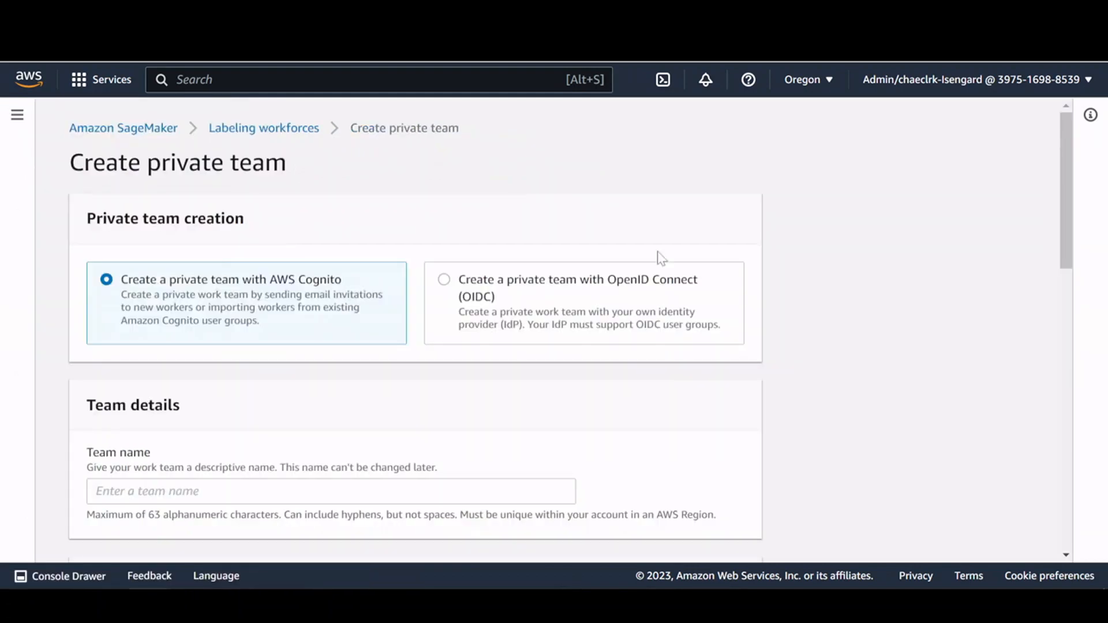
Step: Name the private team data-quality-sme-team, using the suggested earlier entry
scroll(681, 230, down, 3)
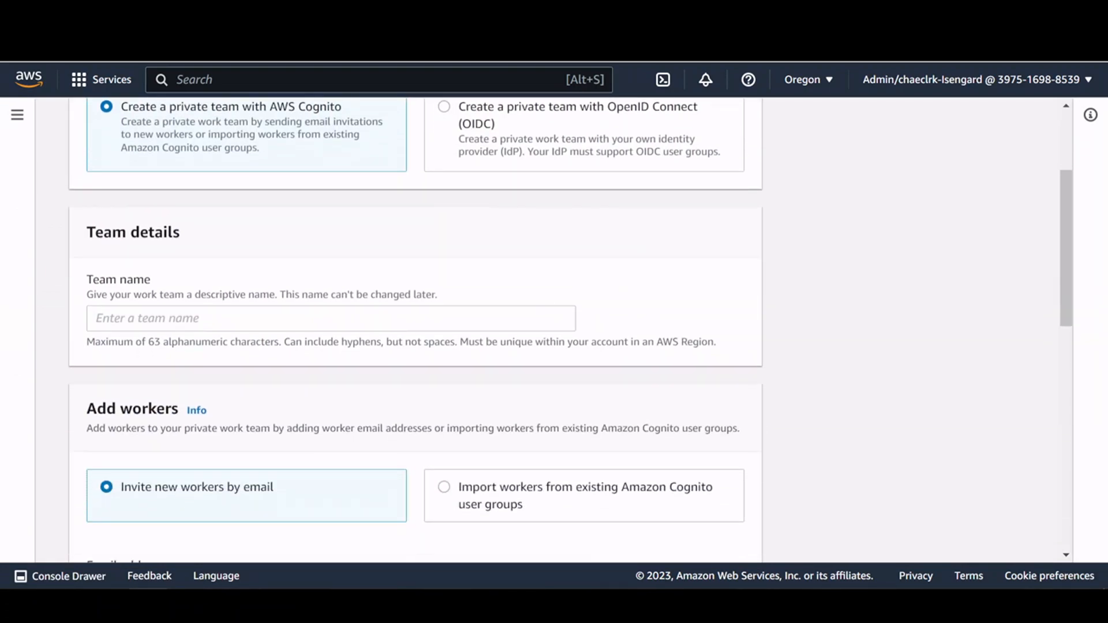
click(98, 318)
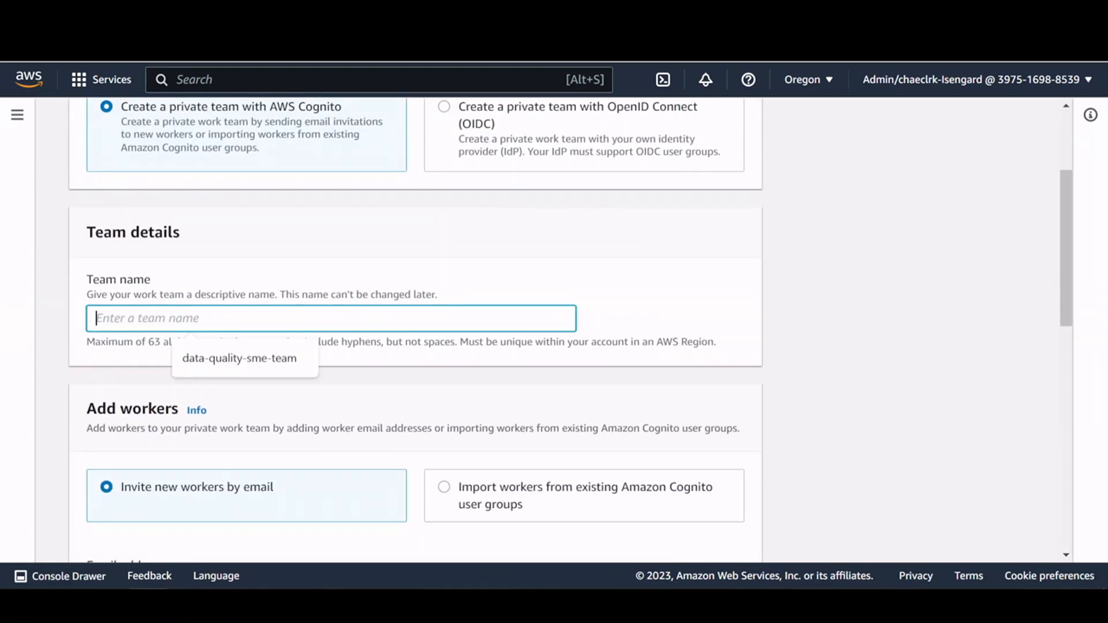
click(222, 363)
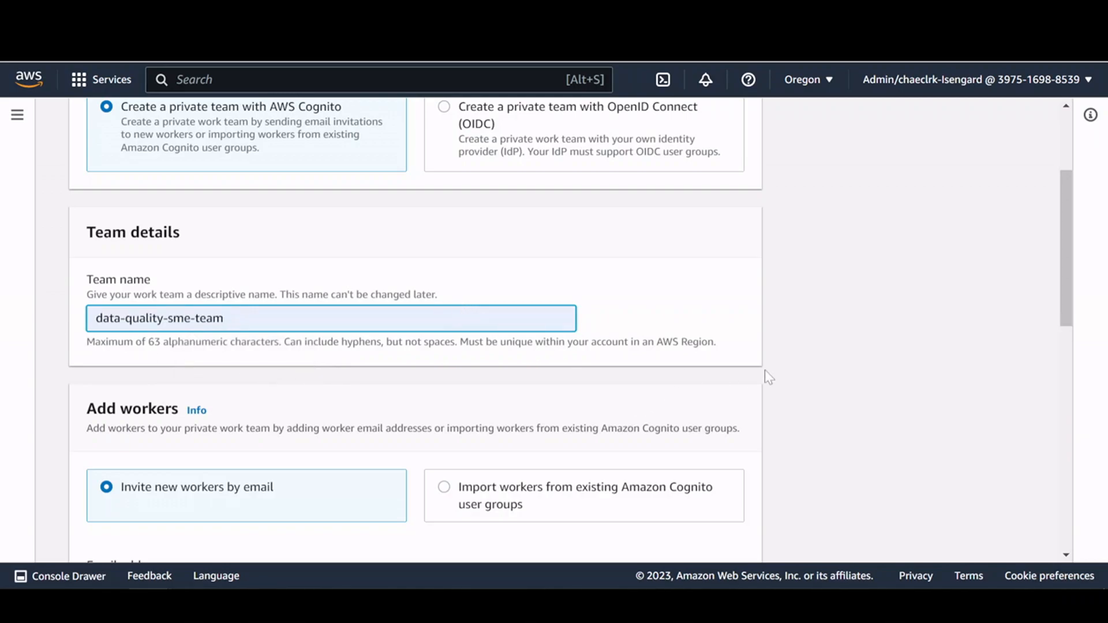
Step: In the email invitation details for new workers, set the organization name to Data Quality Org
scroll(732, 371, down, 5)
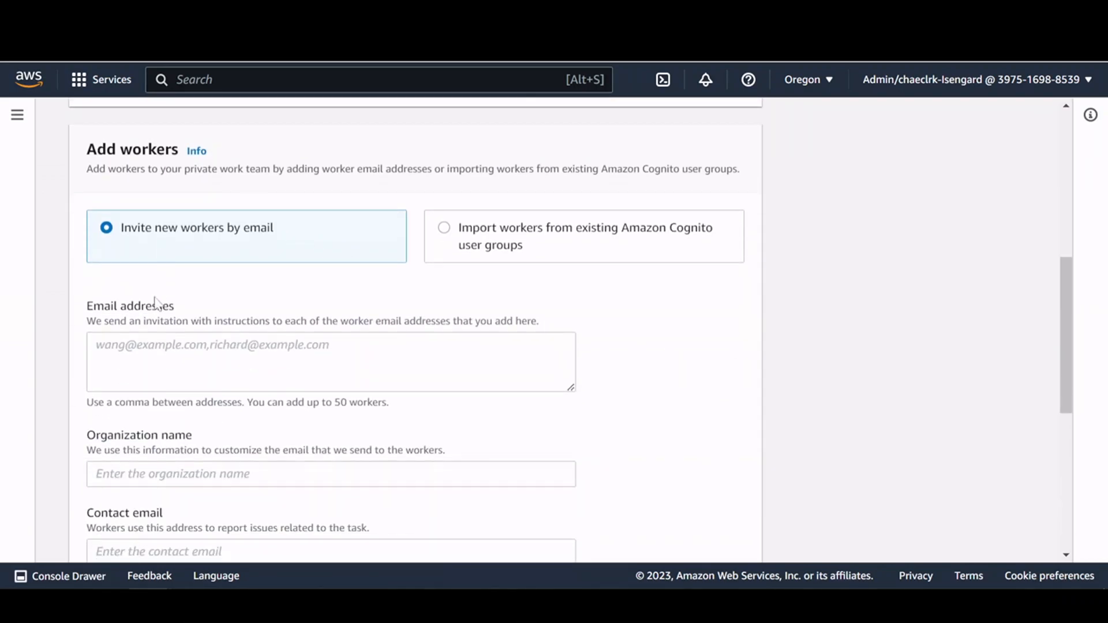
click(331, 362)
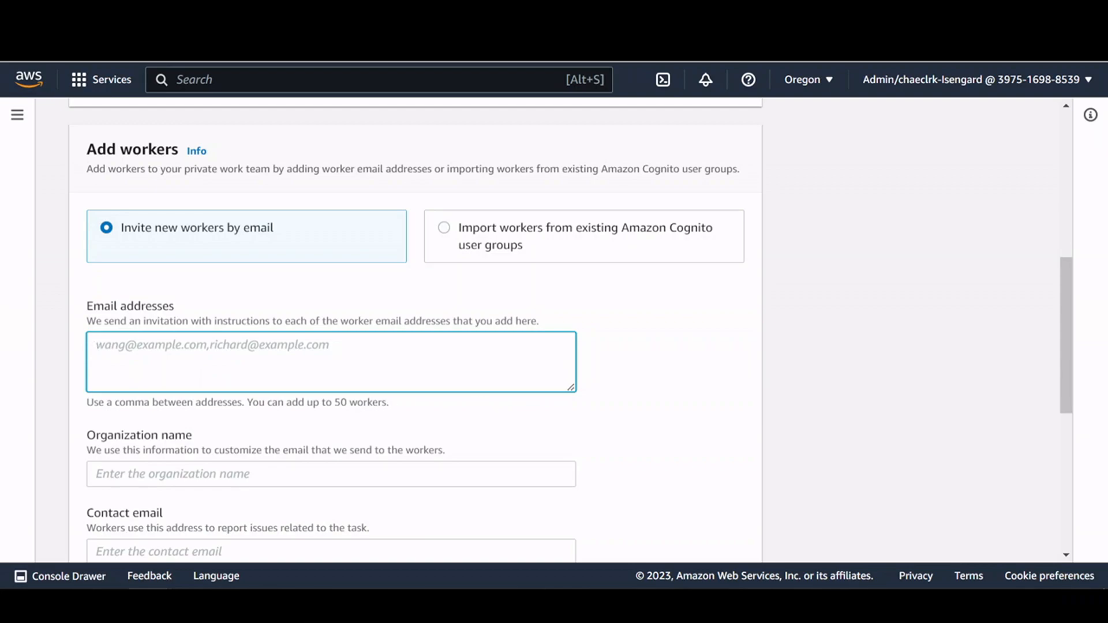
scroll(171, 331, down, 3)
click(211, 304)
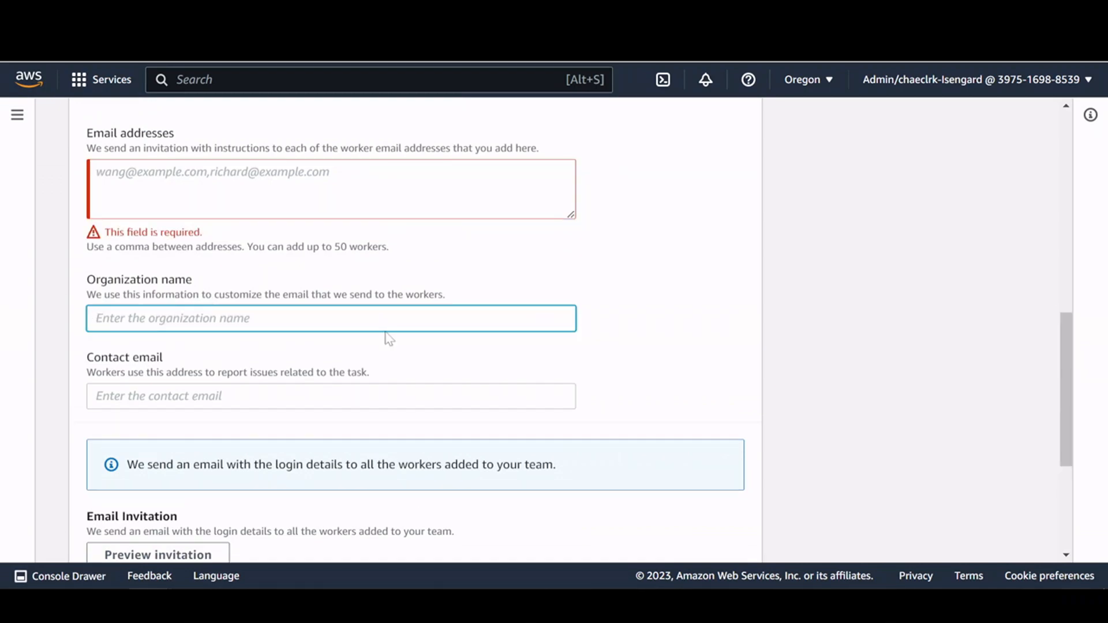
text(Data)
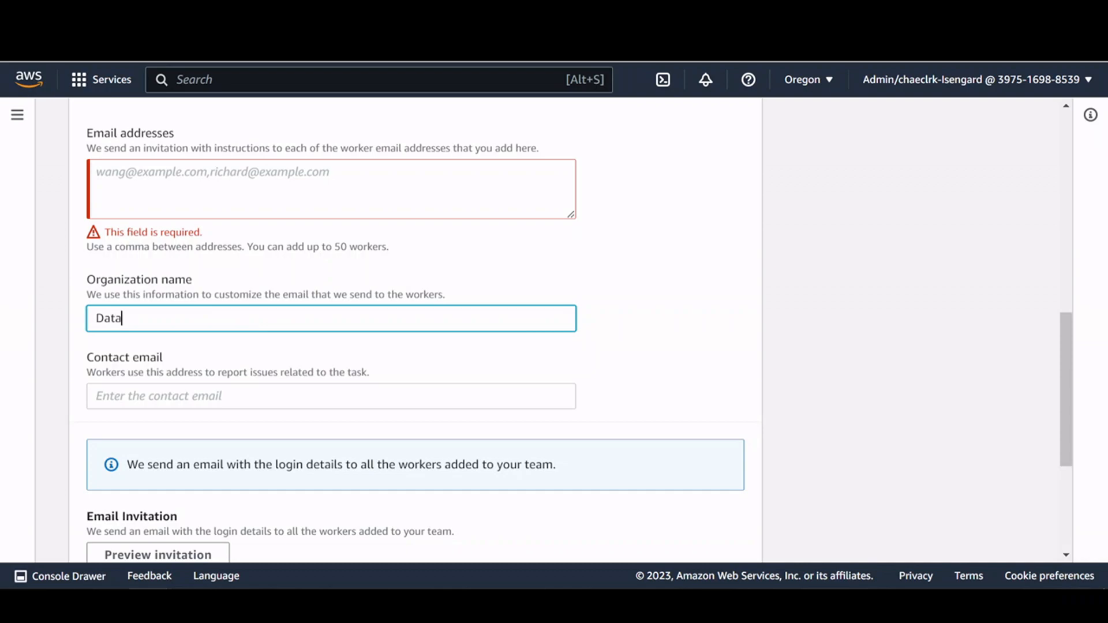
text( Quality Org)
key(Tab)
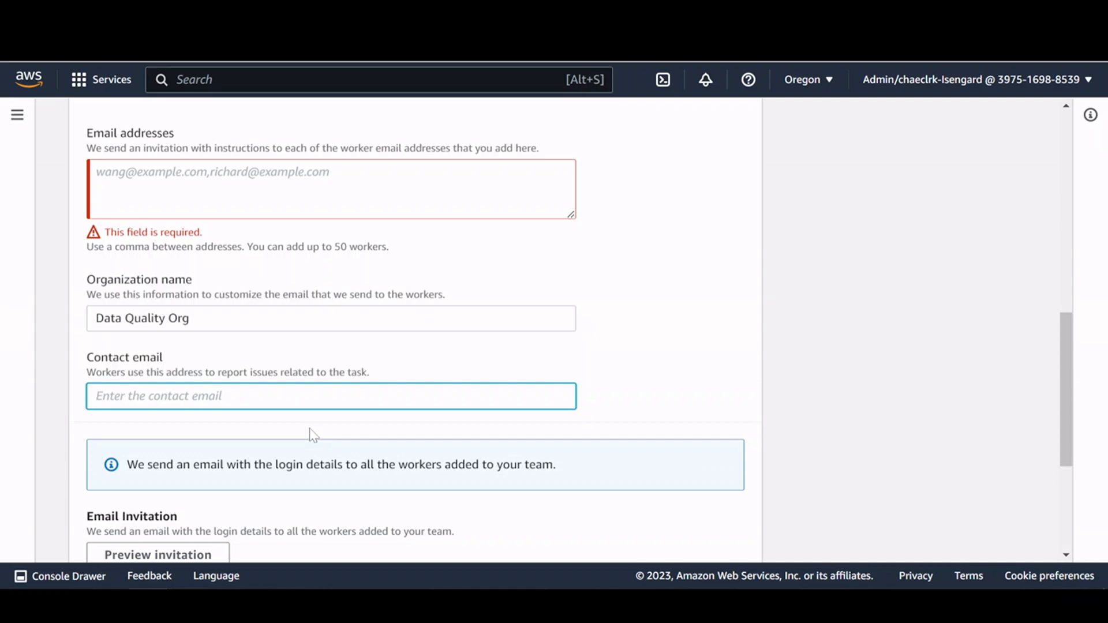
Step: Finish creating the private team and check its entry in the list of private teams
scroll(635, 372, down, 2)
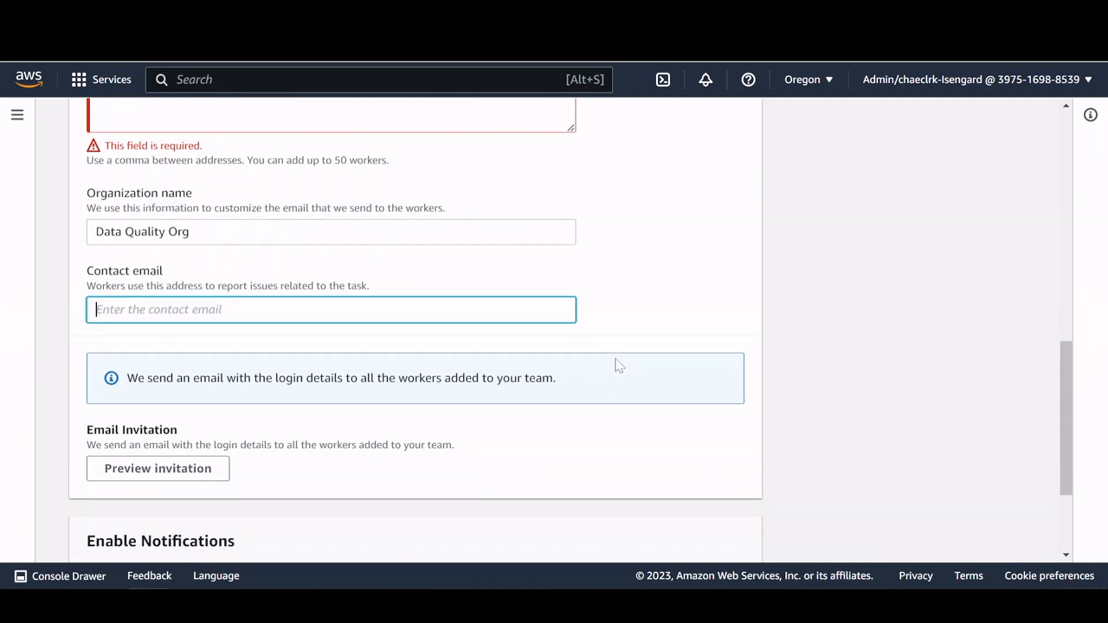
scroll(623, 324, down, 3)
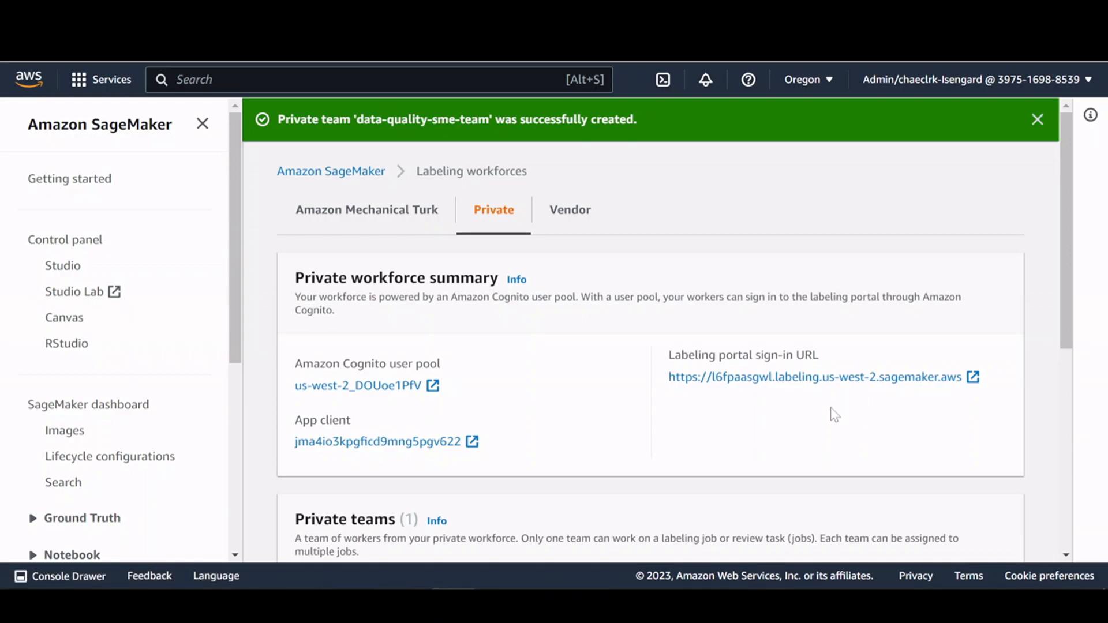
scroll(747, 413, down, 3)
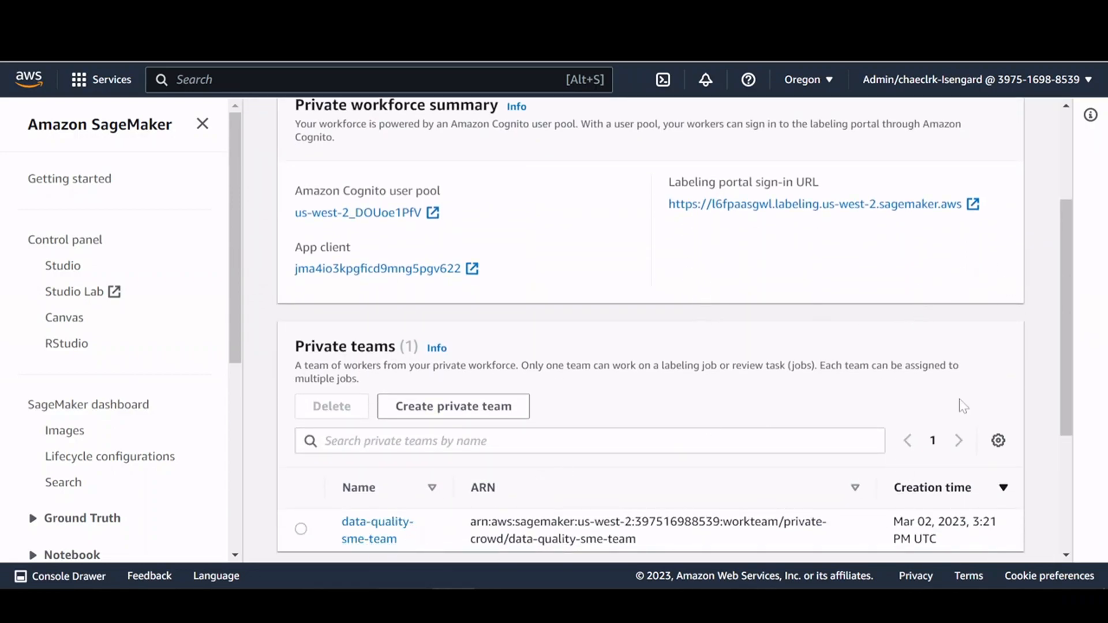
drag(1061, 332, 1058, 383)
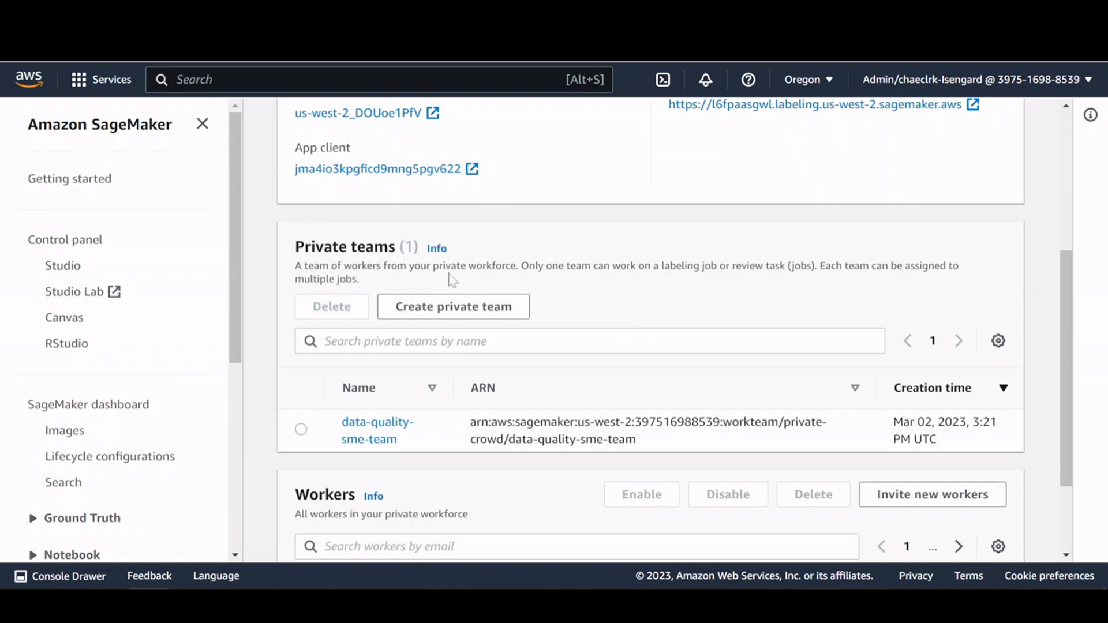
Step: Open the Ground Truth labeling jobs page and start creating a labeling job
drag(233, 275, 233, 396)
click(71, 295)
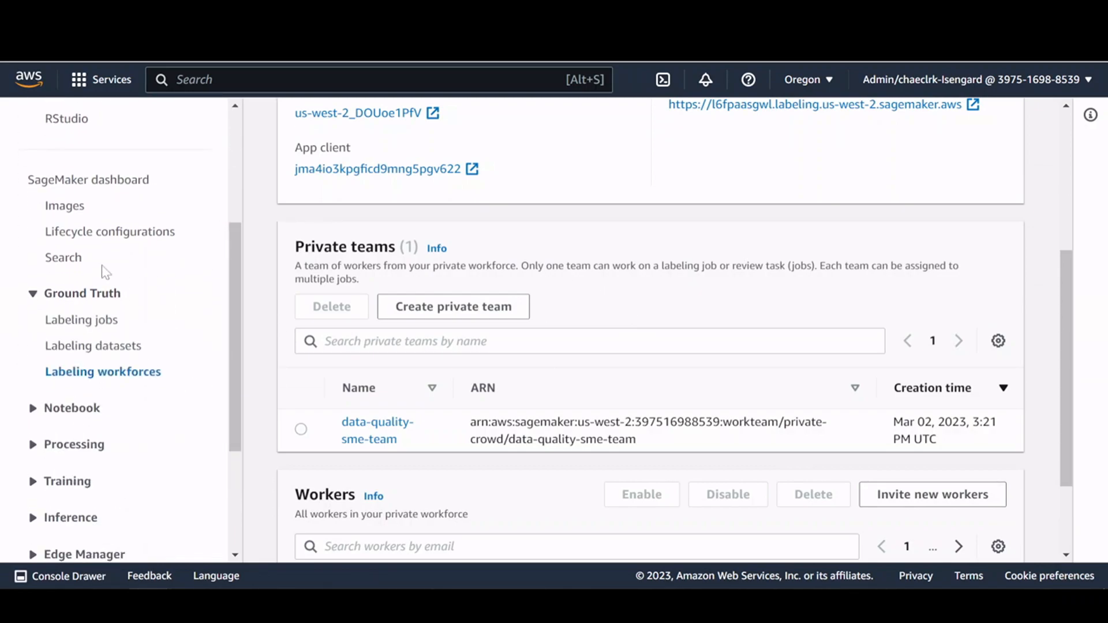
click(81, 321)
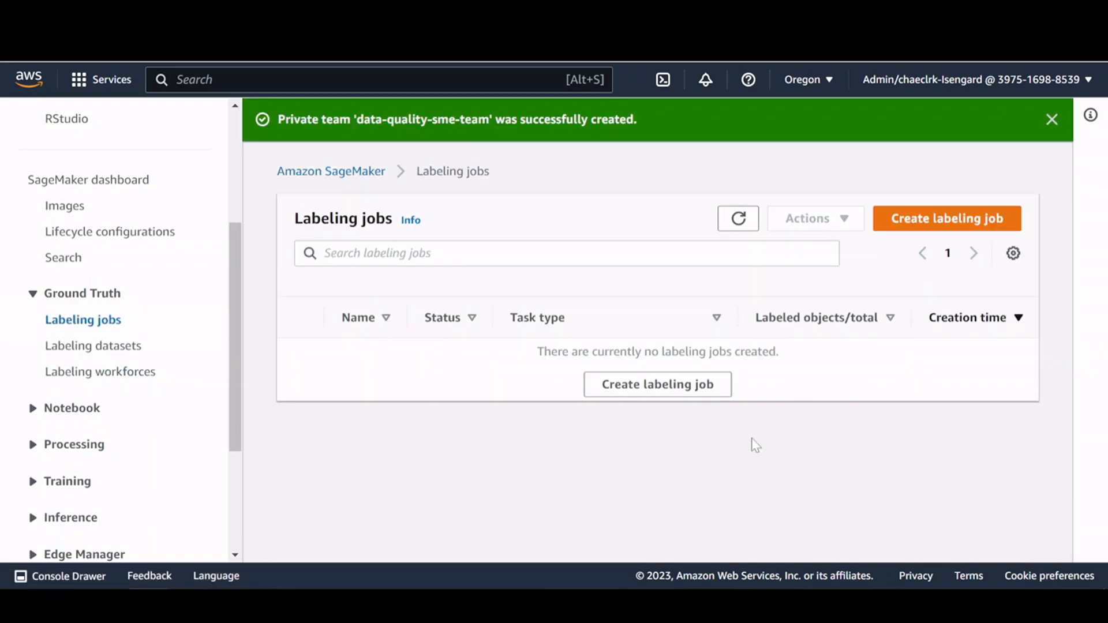
click(935, 219)
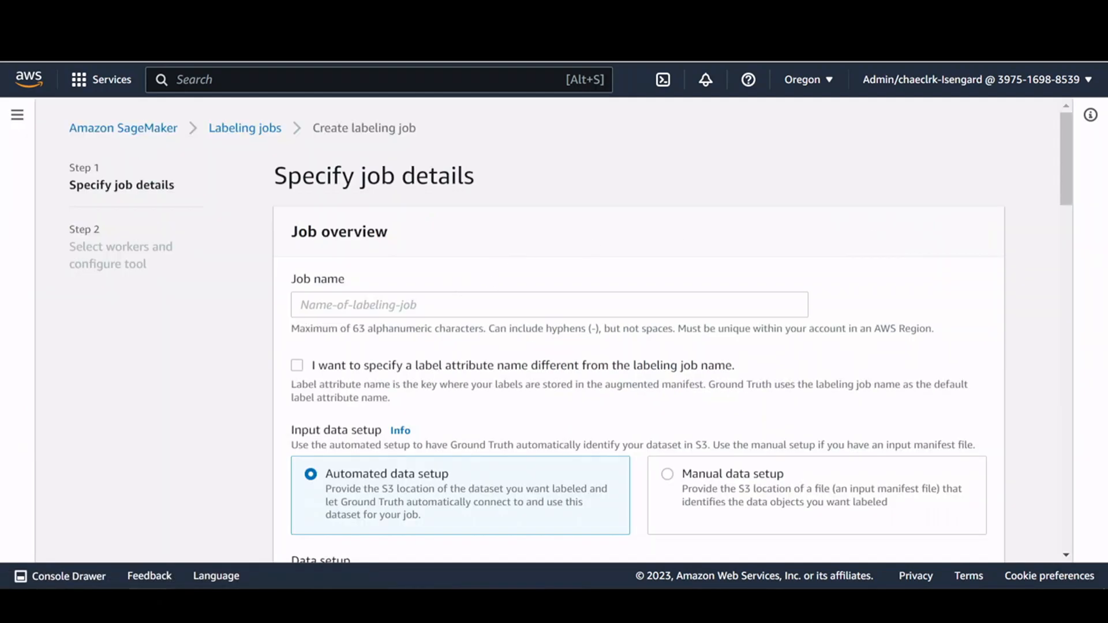
Step: Name the labeling job data-labeling-images
click(439, 304)
click(453, 262)
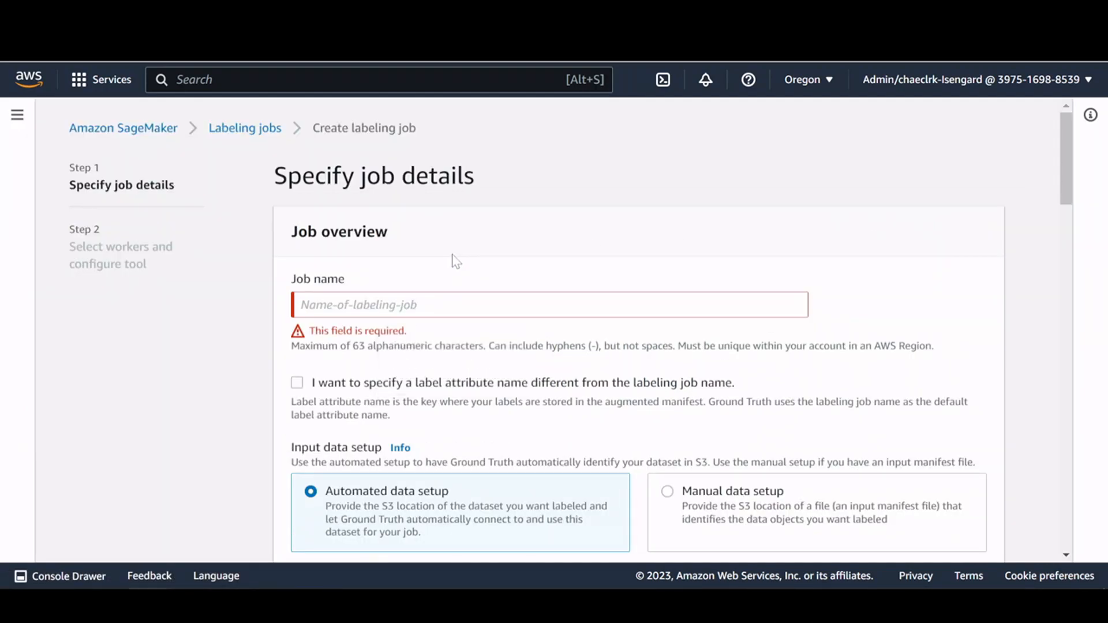
click(439, 304)
text(da)
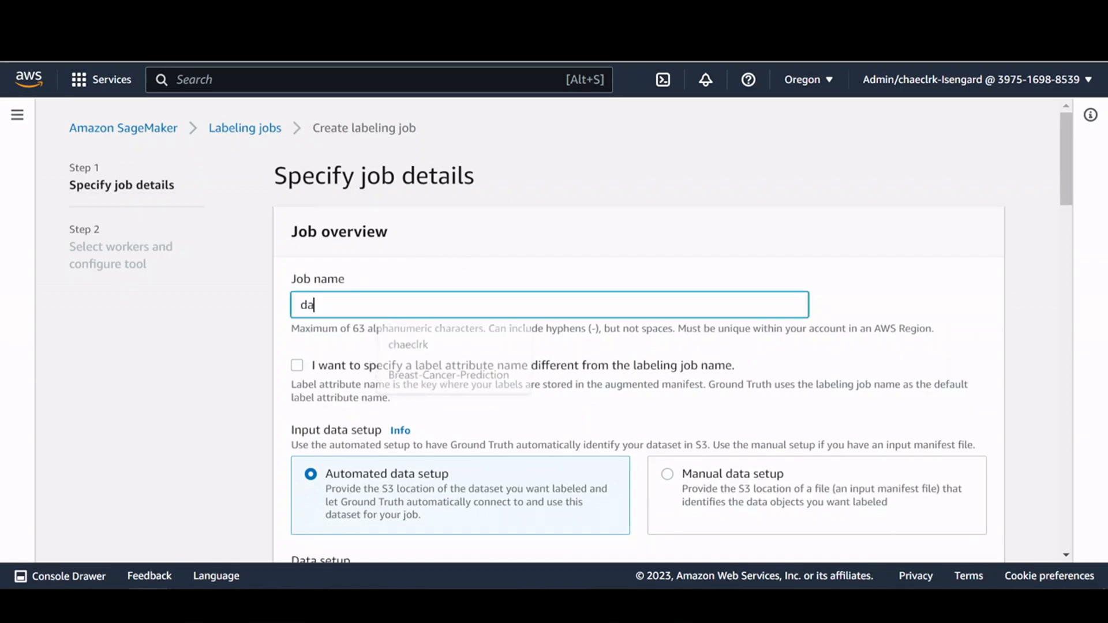
text(ta-labeling)
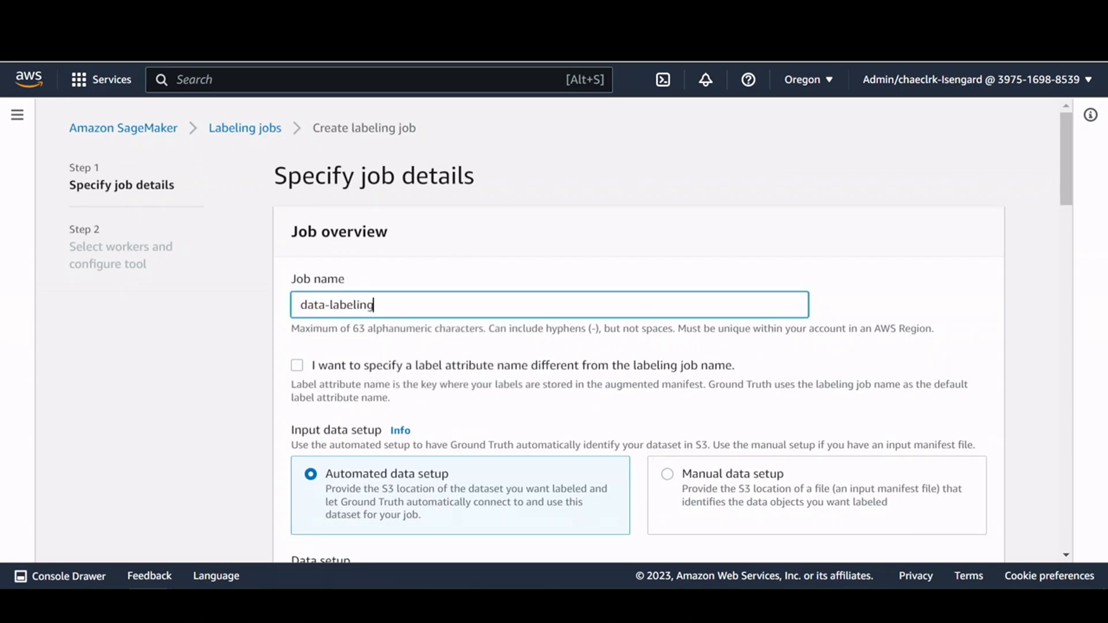
text(-)
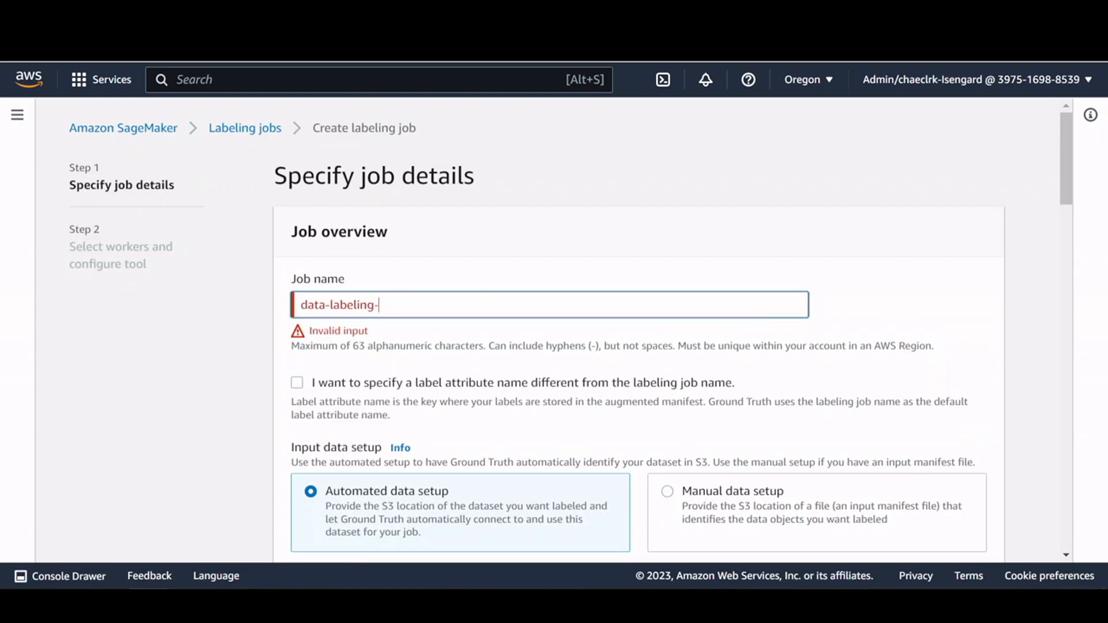
text(images)
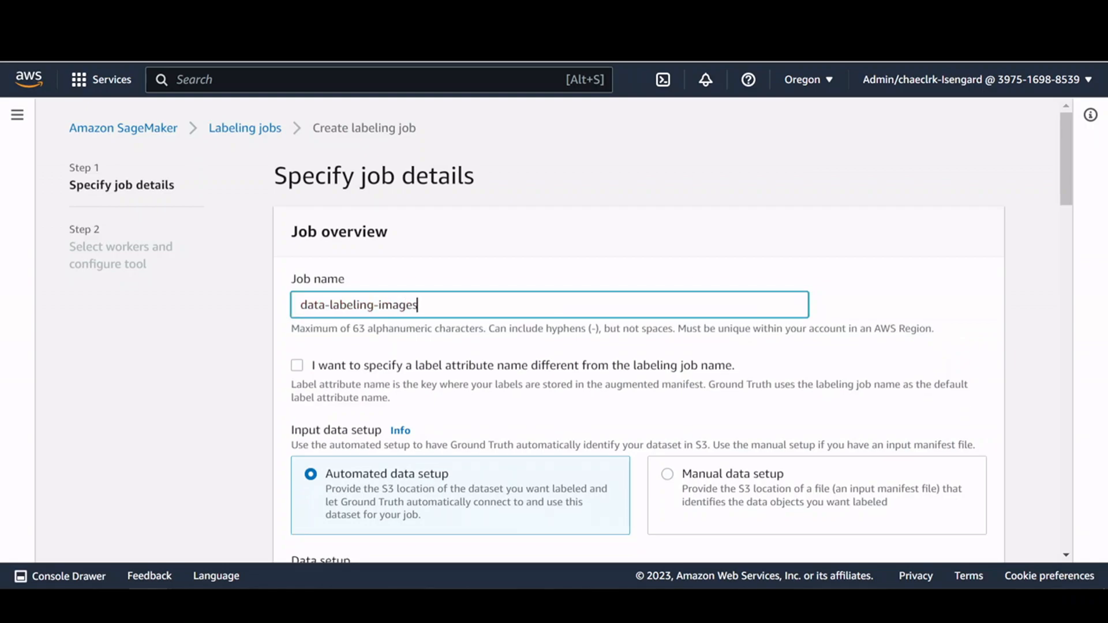
Step: Set the S3 location for input datasets to the Wallpapers folder in the sagemaker-us-west-2 bucket
scroll(635, 328, down, 3)
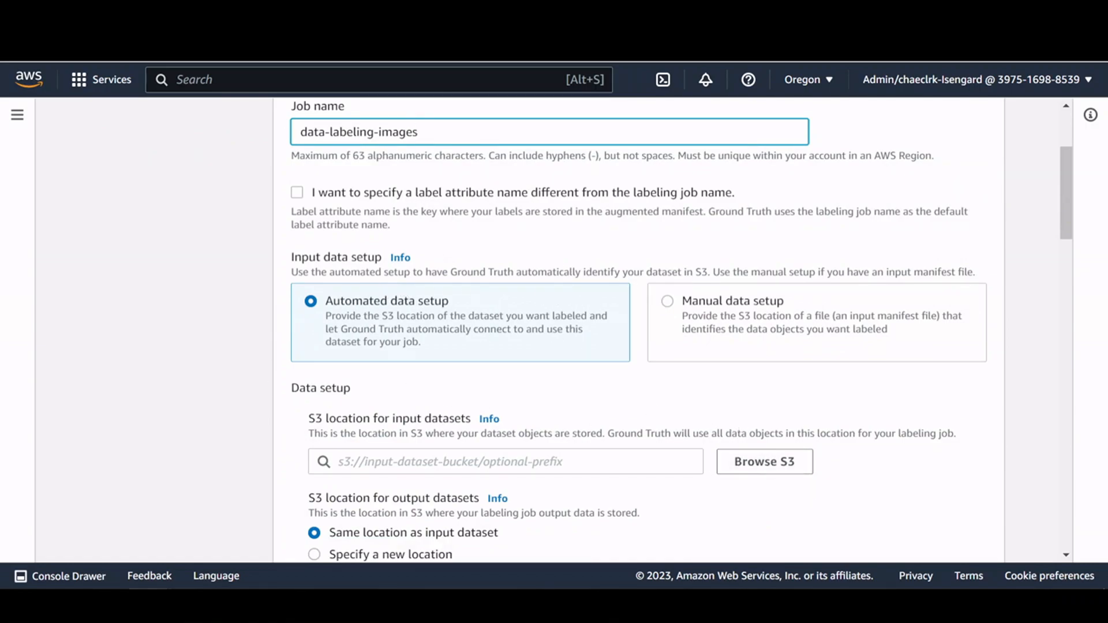
click(777, 467)
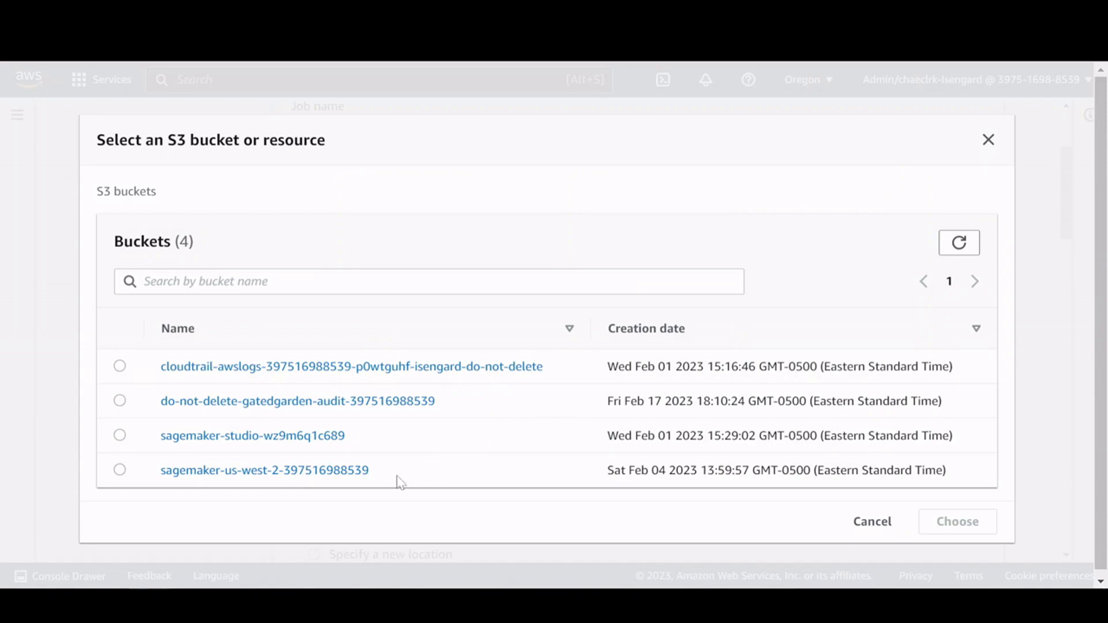
click(266, 470)
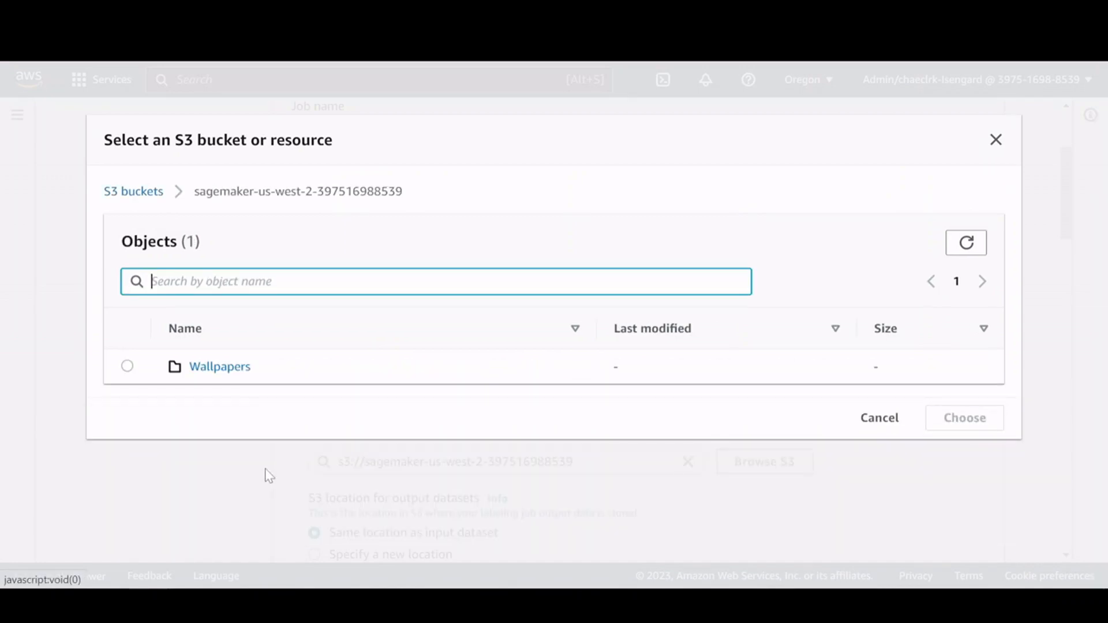
click(127, 366)
click(965, 417)
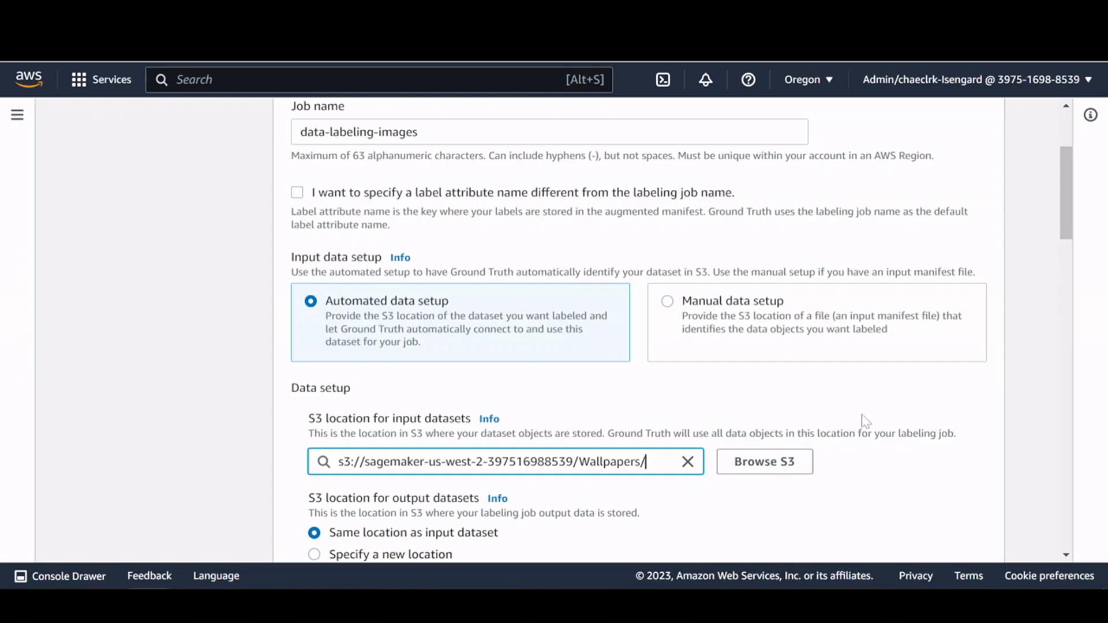
Step: Set the data type of the input dataset to Image
scroll(535, 362, down, 5)
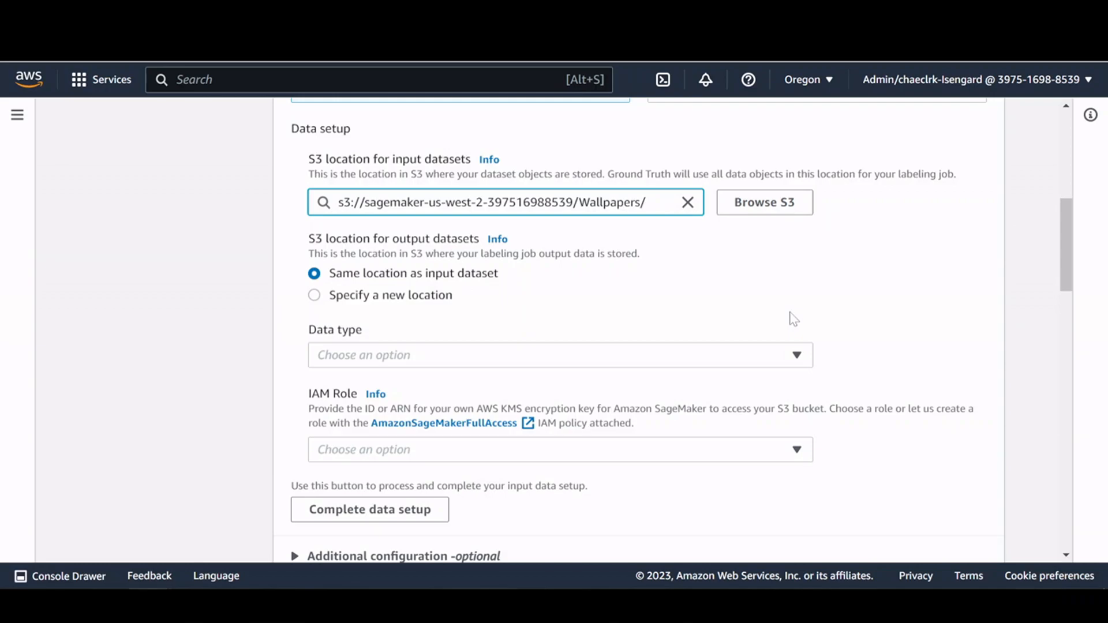
click(752, 362)
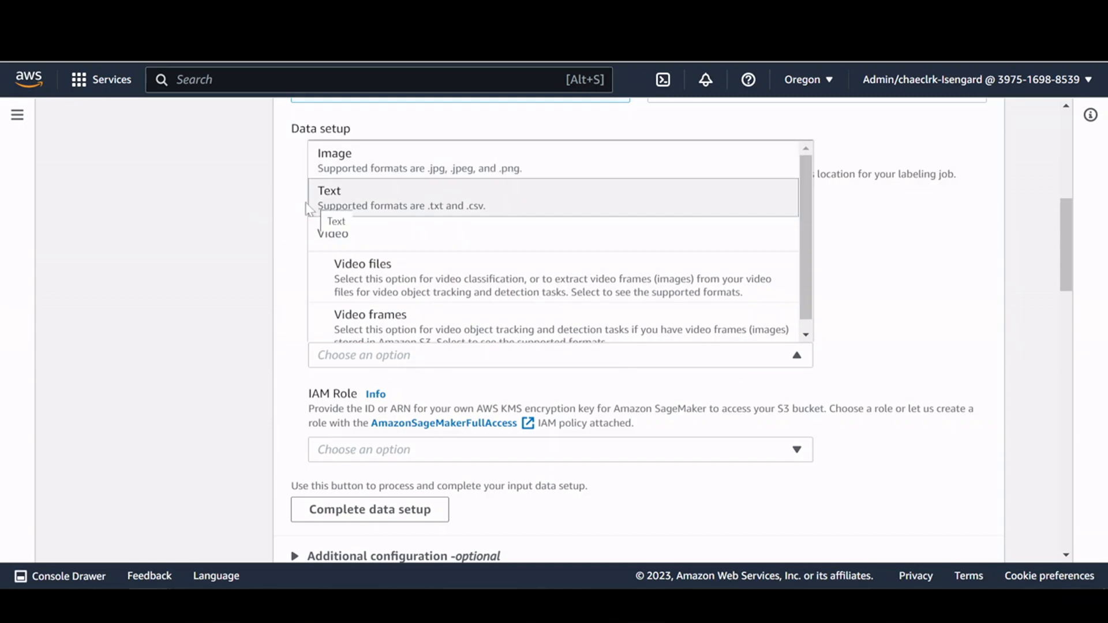
click(370, 165)
Step: Choose the existing IAM role AmazonSageMaker-ExecutionRole-20230201T152825 and complete the data setup
scroll(908, 353, down, 3)
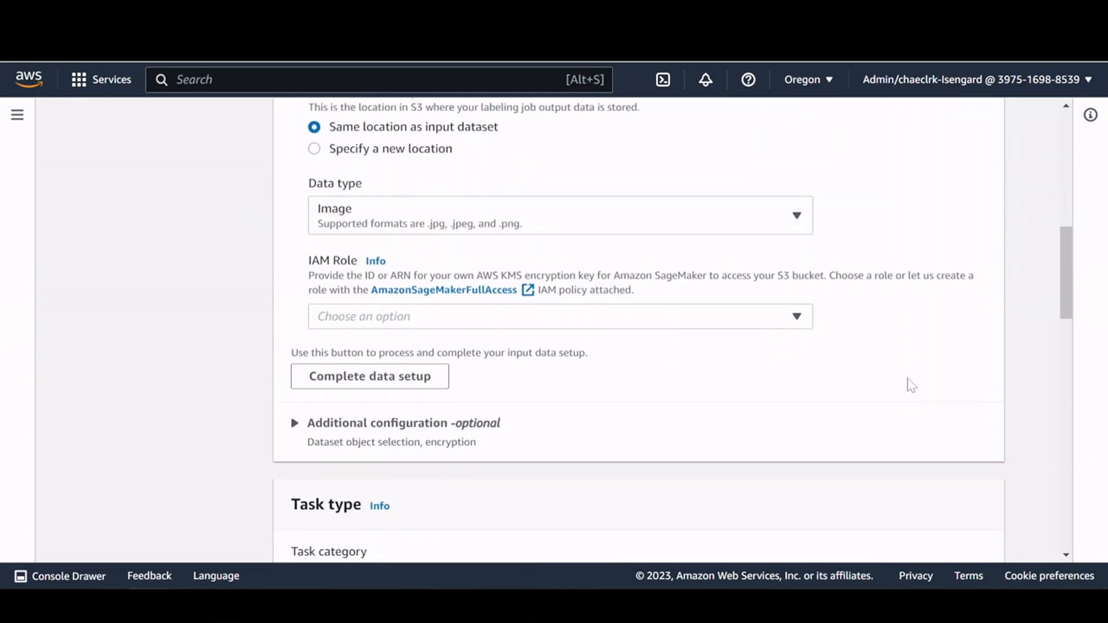
click(467, 297)
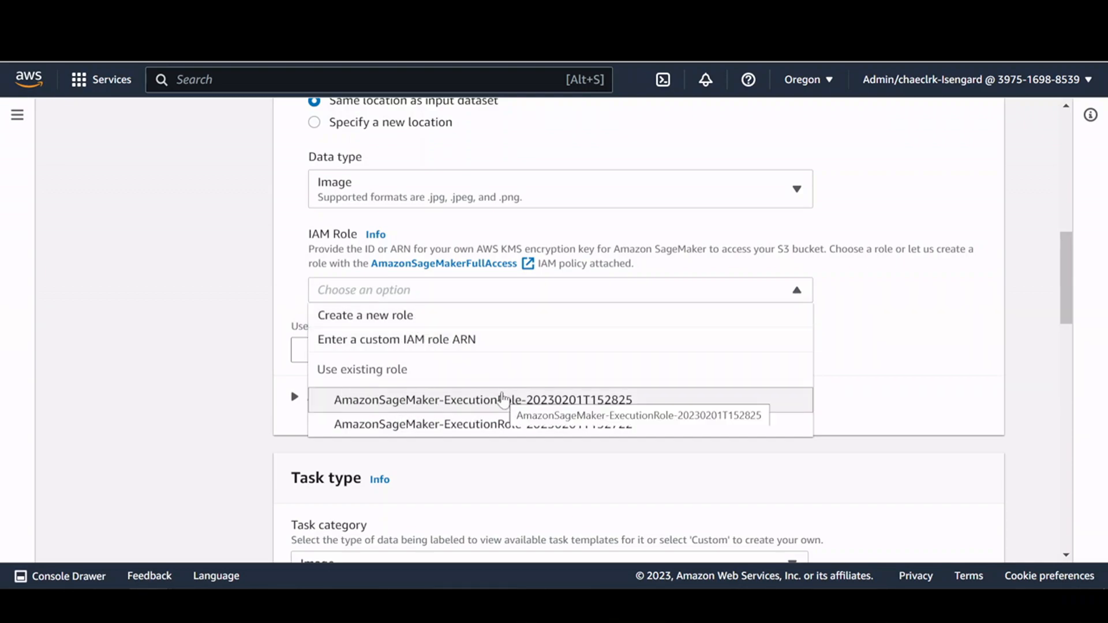
click(486, 404)
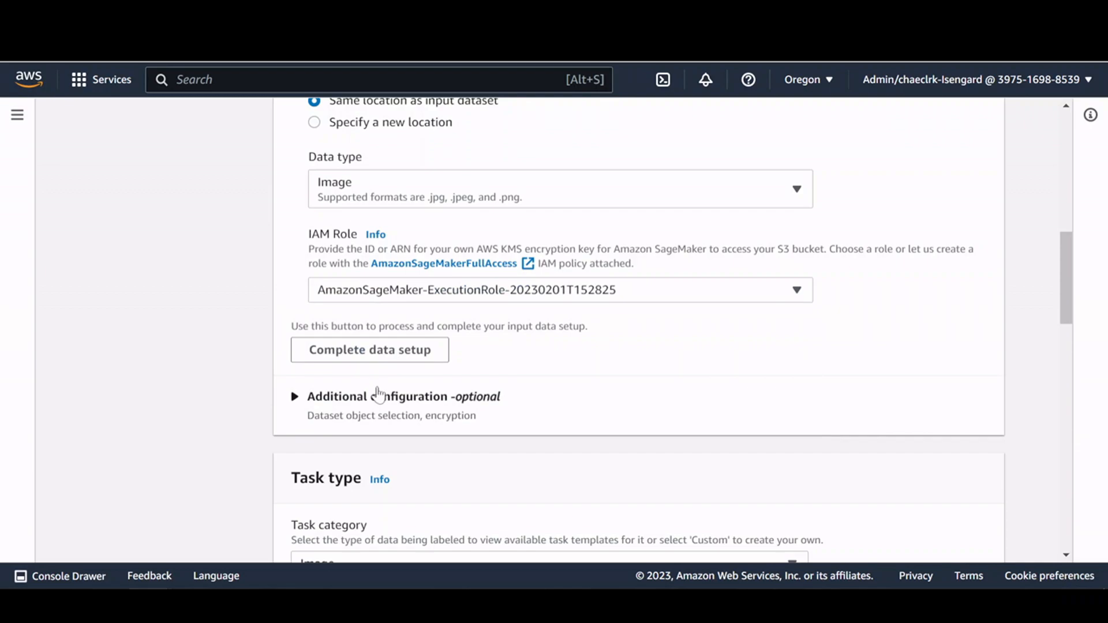
click(381, 359)
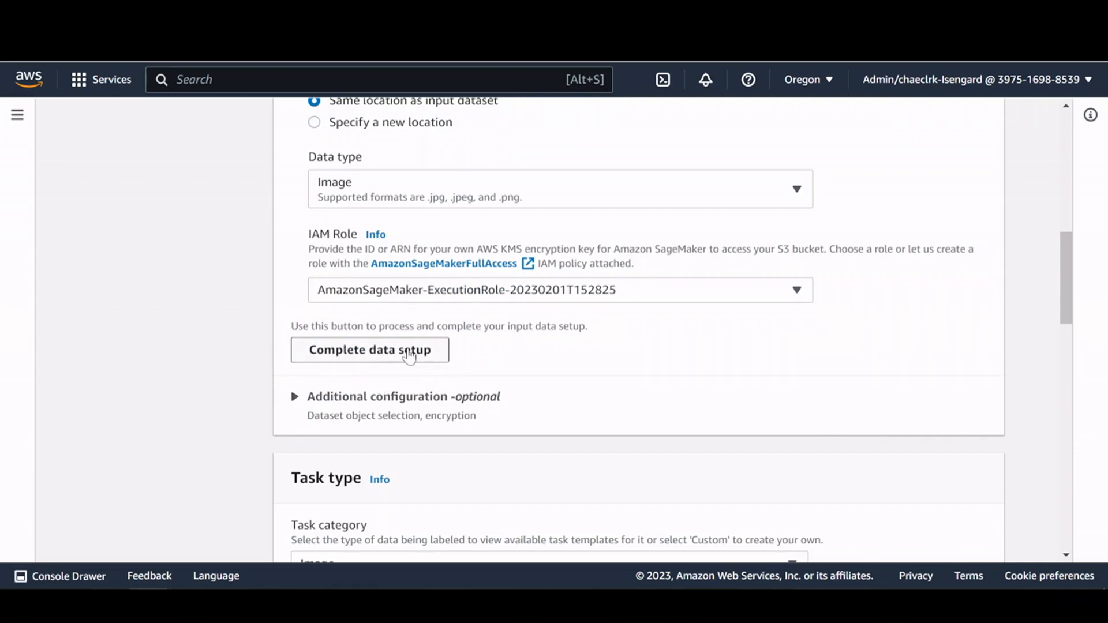
click(386, 352)
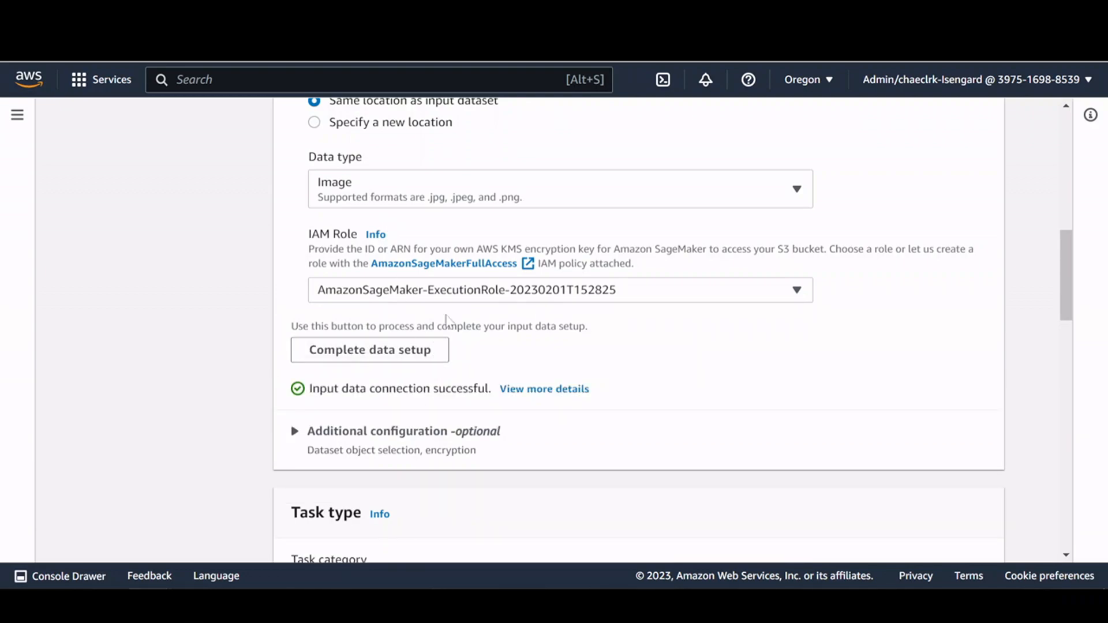
Step: Review the labeling tasks offered for the Image category, from single-label classification to label verification
scroll(350, 319, down, 5)
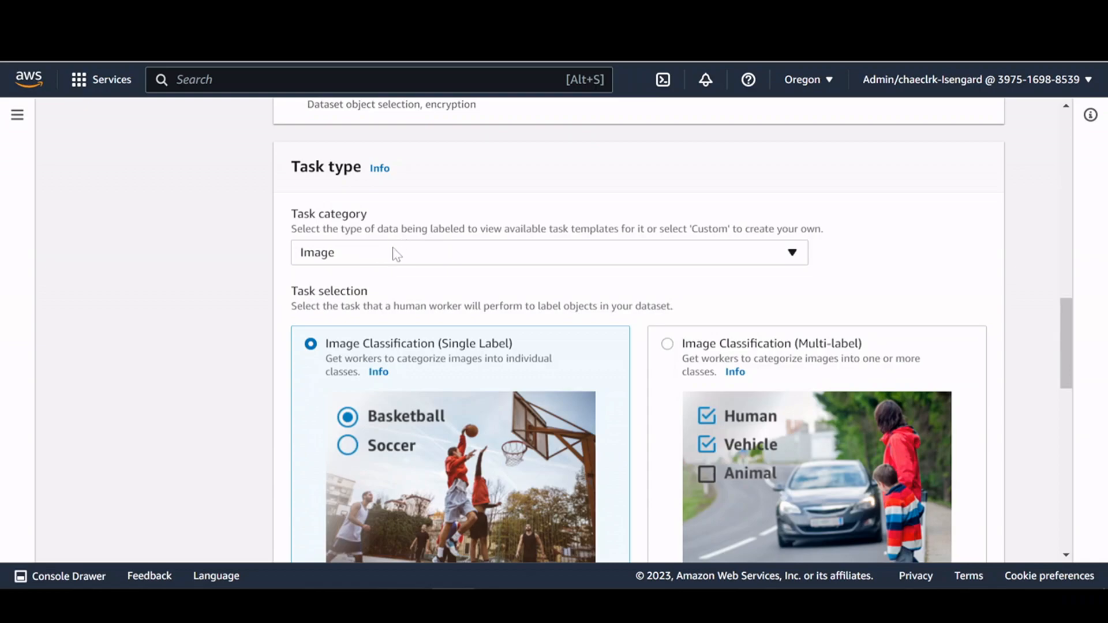
scroll(519, 282, down, 3)
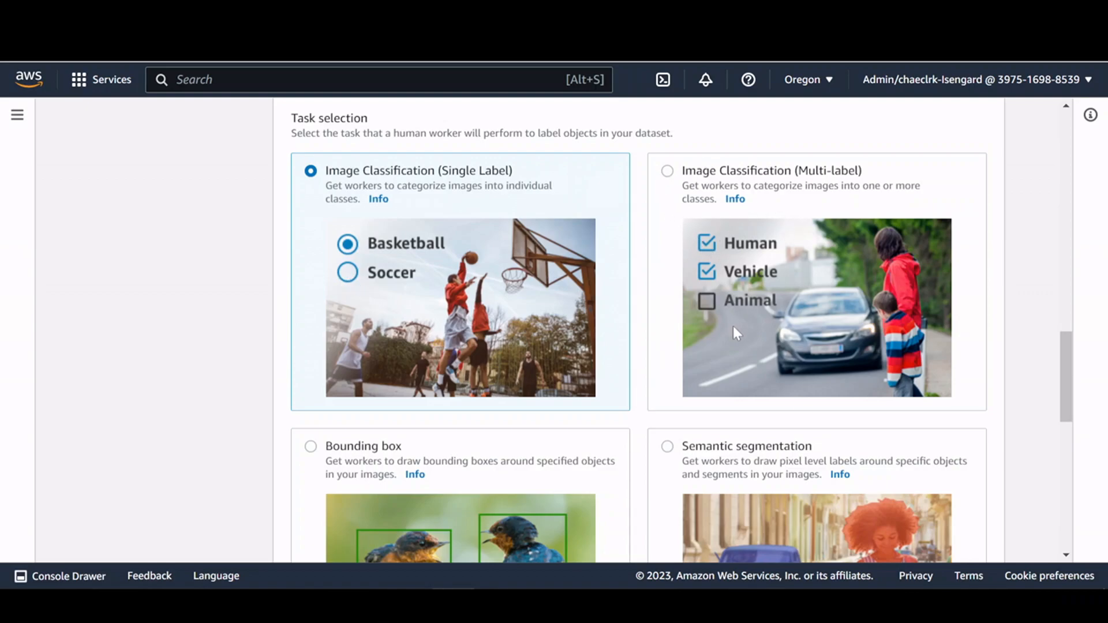
scroll(701, 268, down, 3)
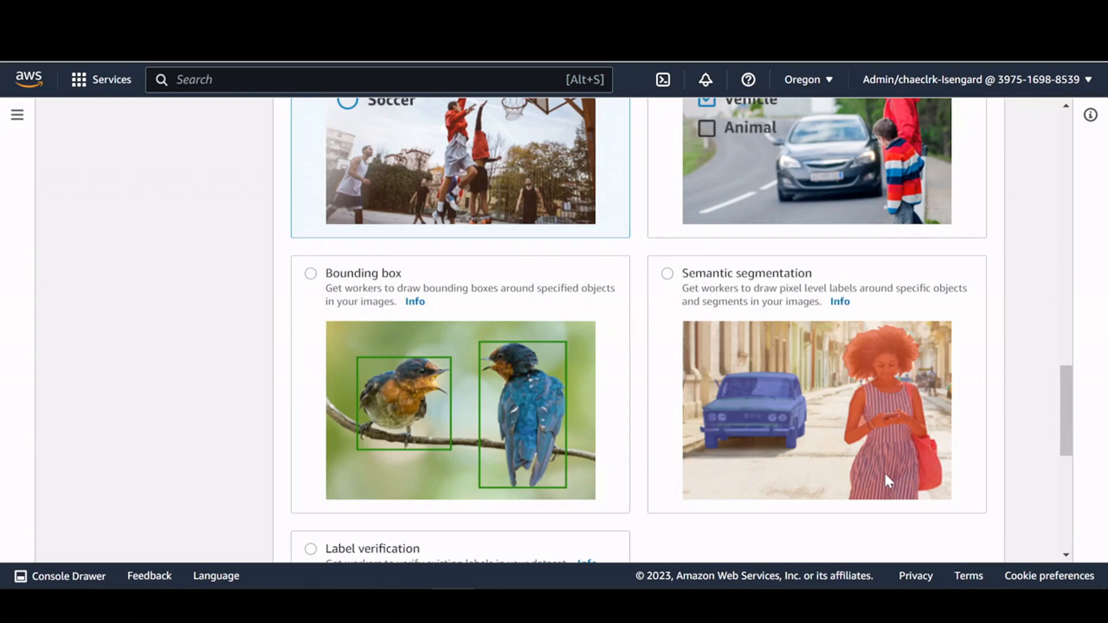
scroll(730, 326, down, 5)
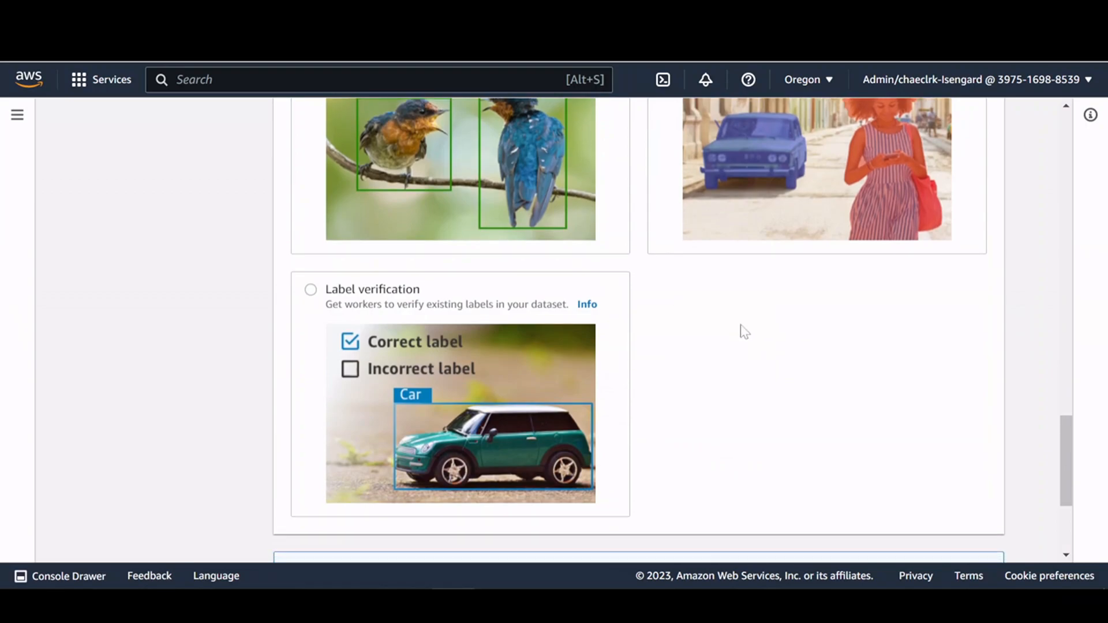
scroll(742, 346, up, 10)
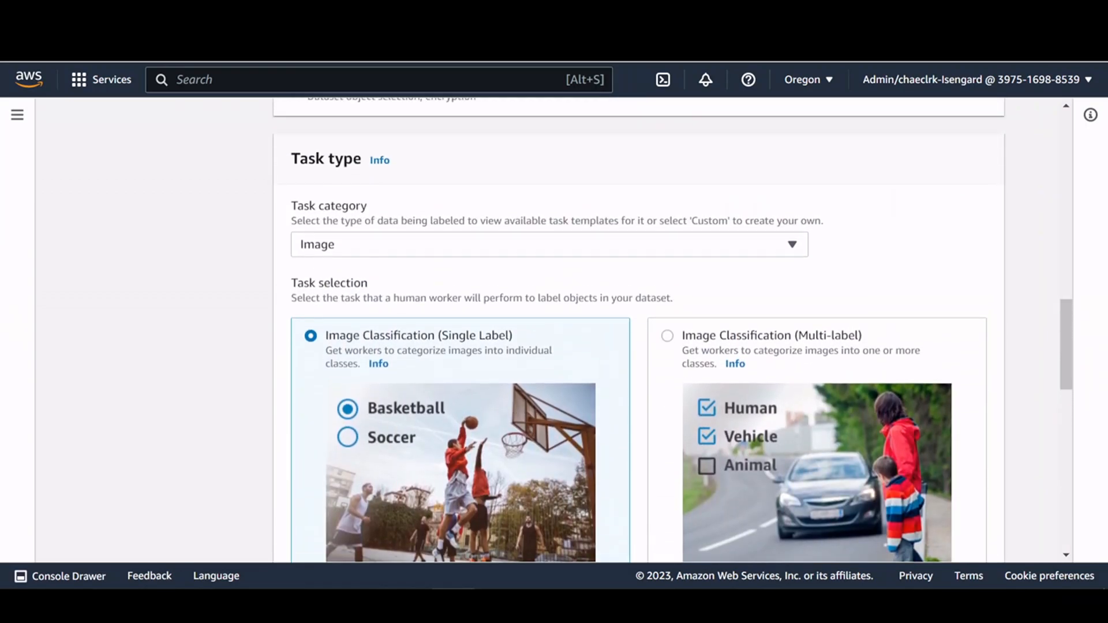
Step: Switch the task category to Text and review the text labeling tasks it offers
click(418, 251)
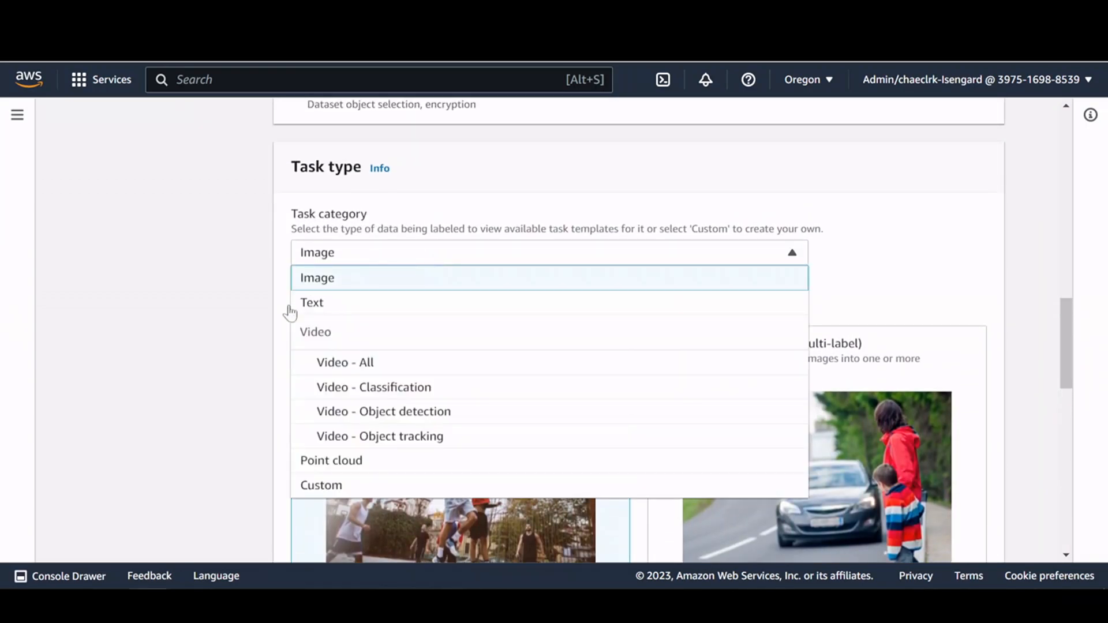
click(322, 307)
scroll(619, 290, down, 2)
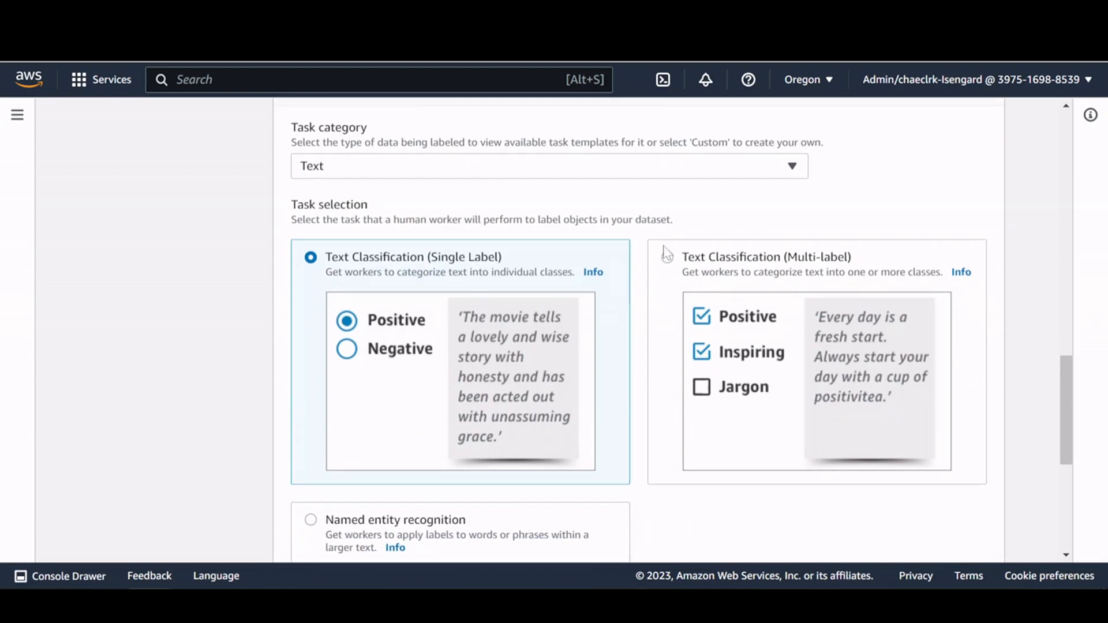
scroll(679, 346, down, 5)
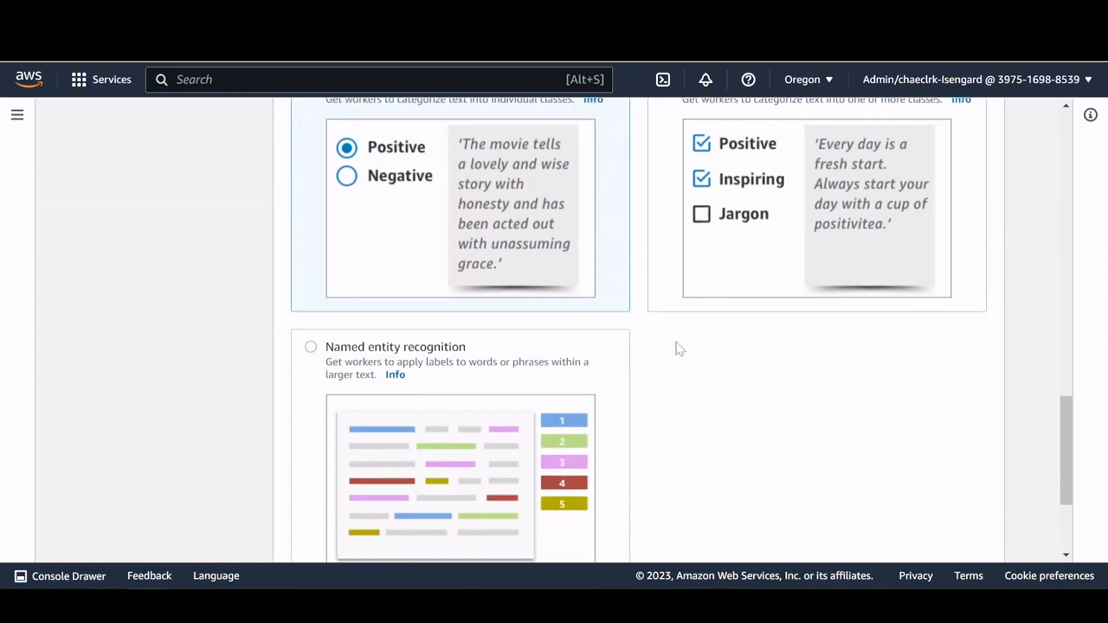
scroll(586, 329, up, 7)
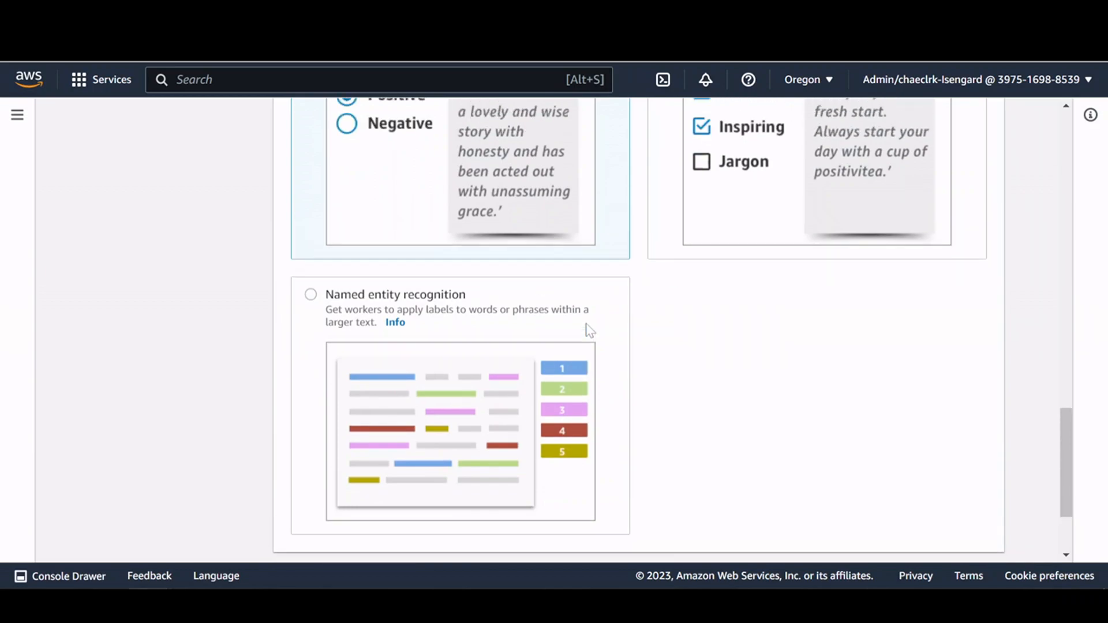
Step: Set the task category back to Image and look over its labeling tasks
click(434, 426)
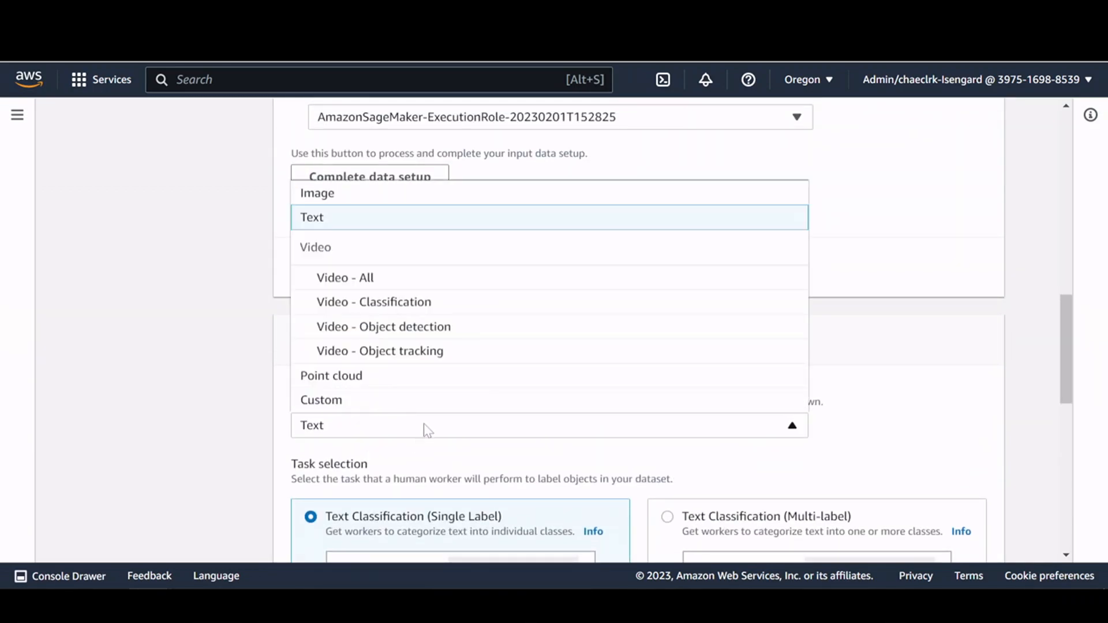
click(334, 195)
scroll(699, 413, down, 5)
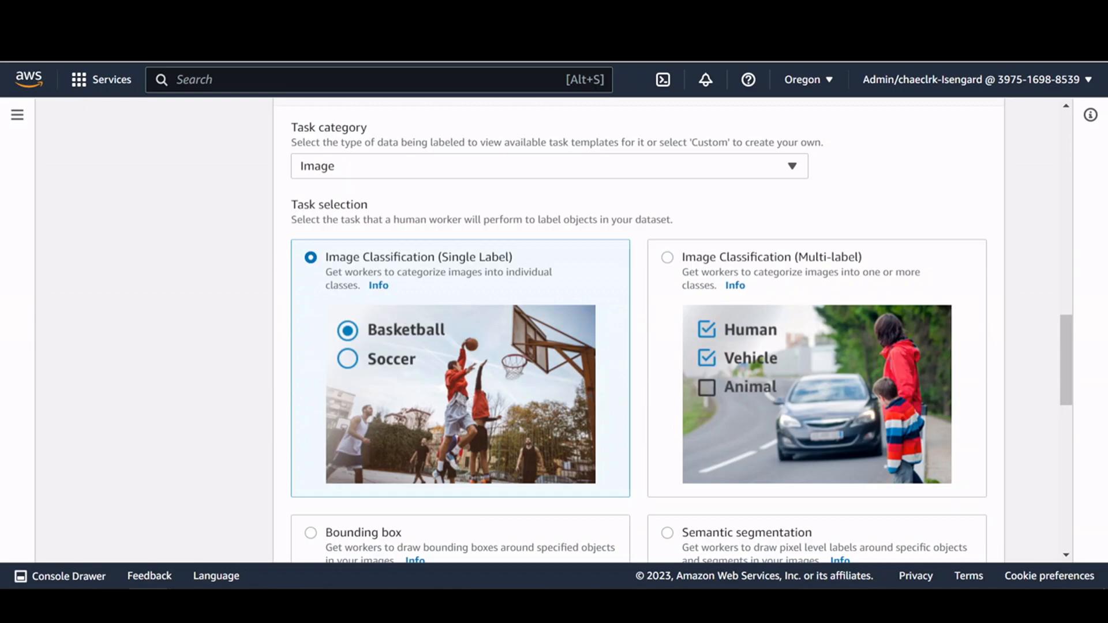
scroll(417, 281, down, 7)
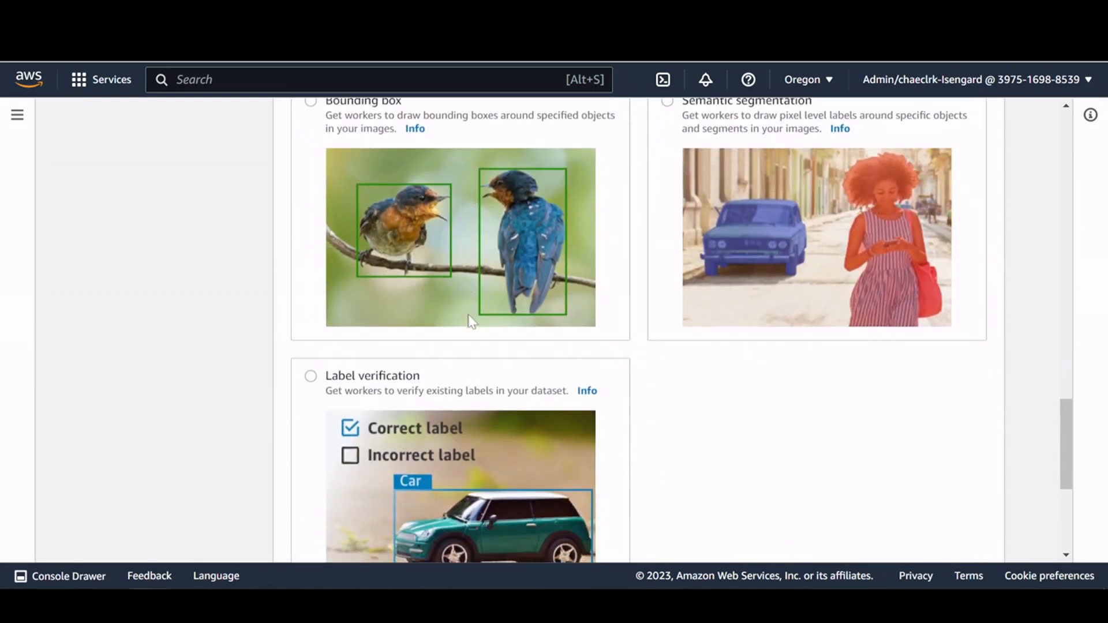
Step: Continue to the worker and tool configuration and assign the private team data-quality-sme-team to the labeling job
scroll(470, 321, down, 5)
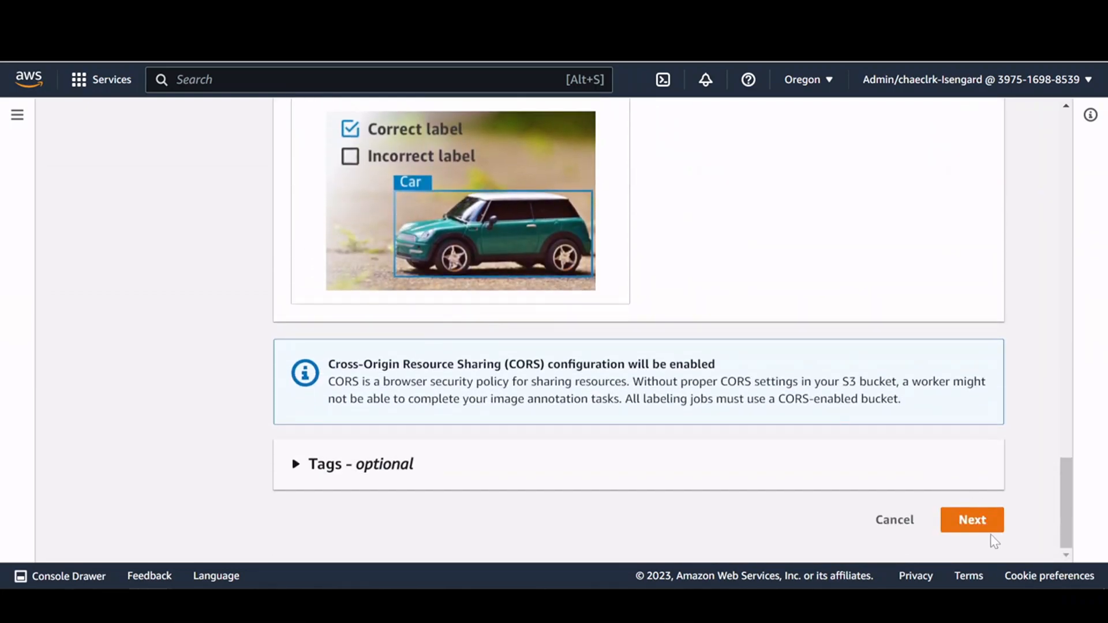
click(975, 519)
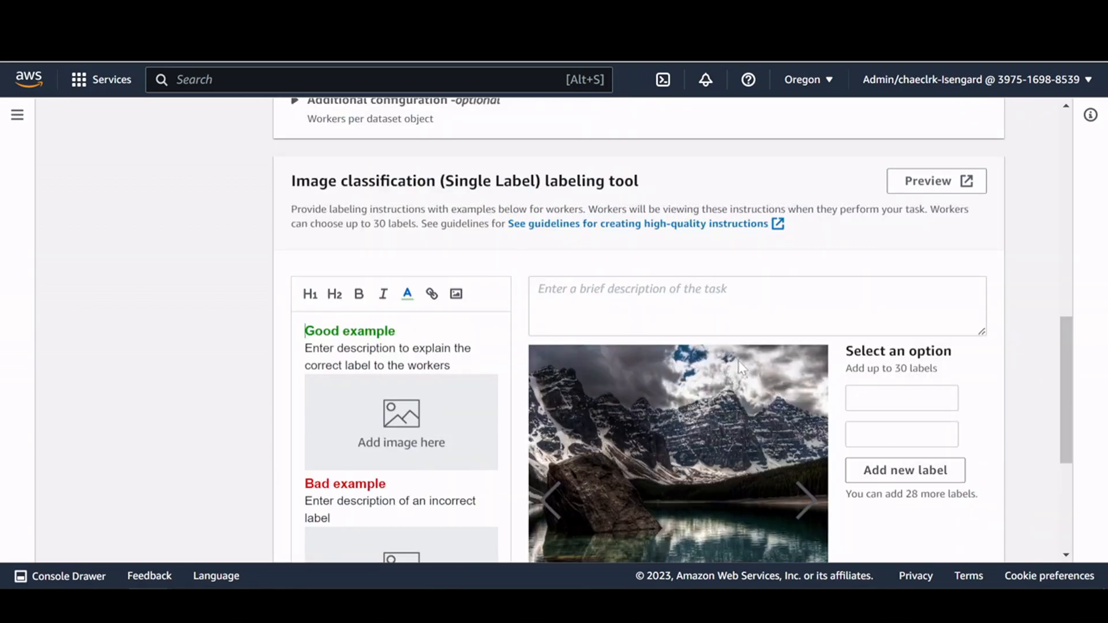
scroll(464, 236, up, 10)
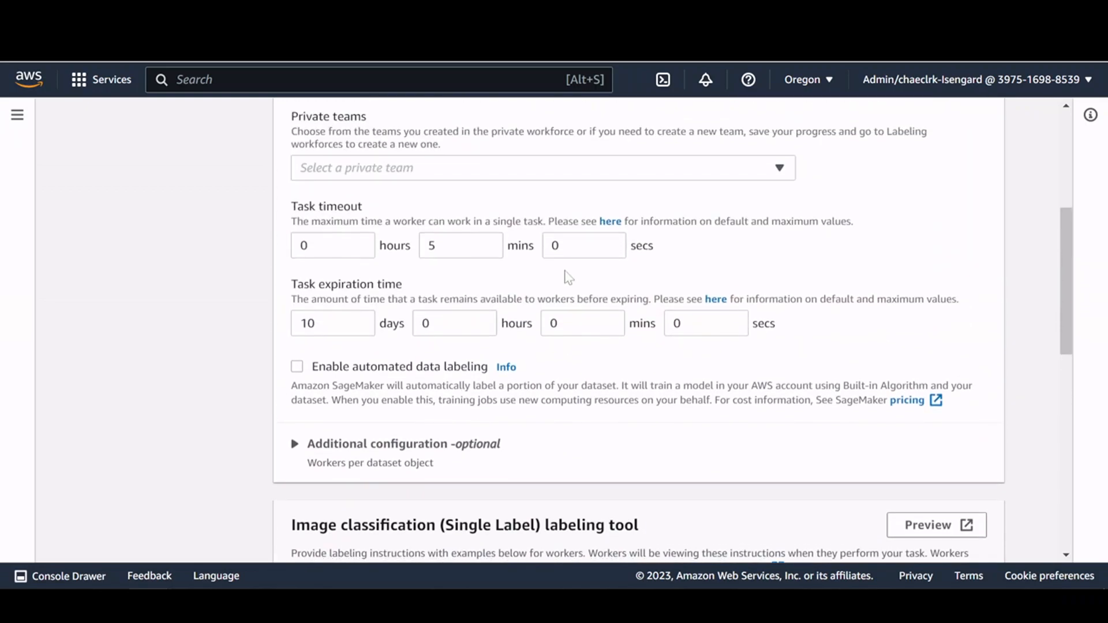
scroll(549, 421, up, 1)
scroll(549, 421, down, 7)
scroll(571, 375, up, 7)
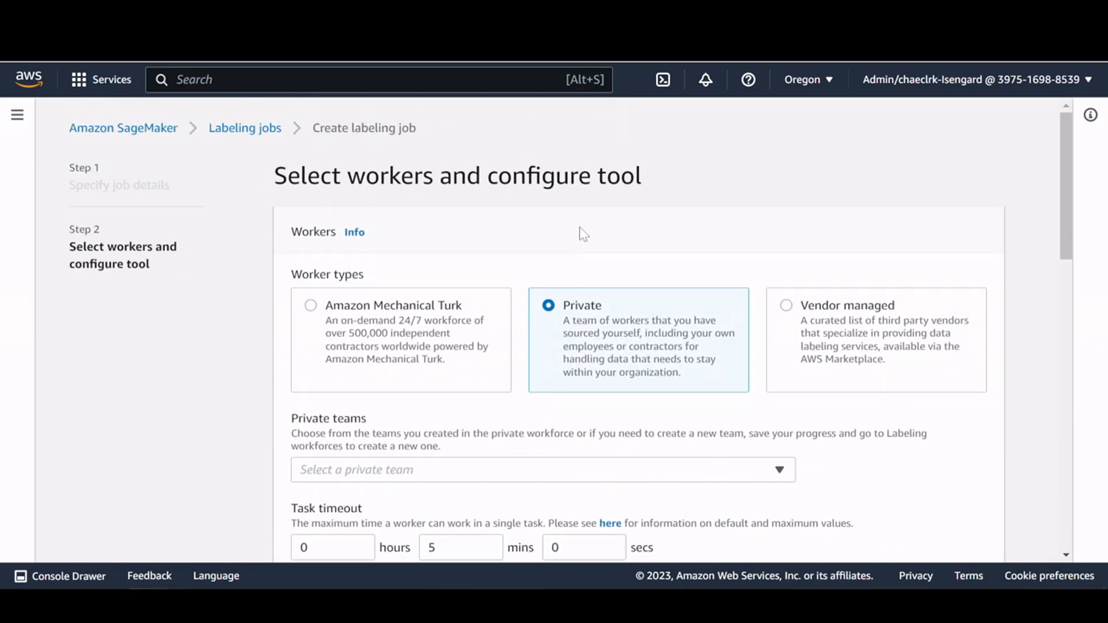
scroll(581, 231, down, 2)
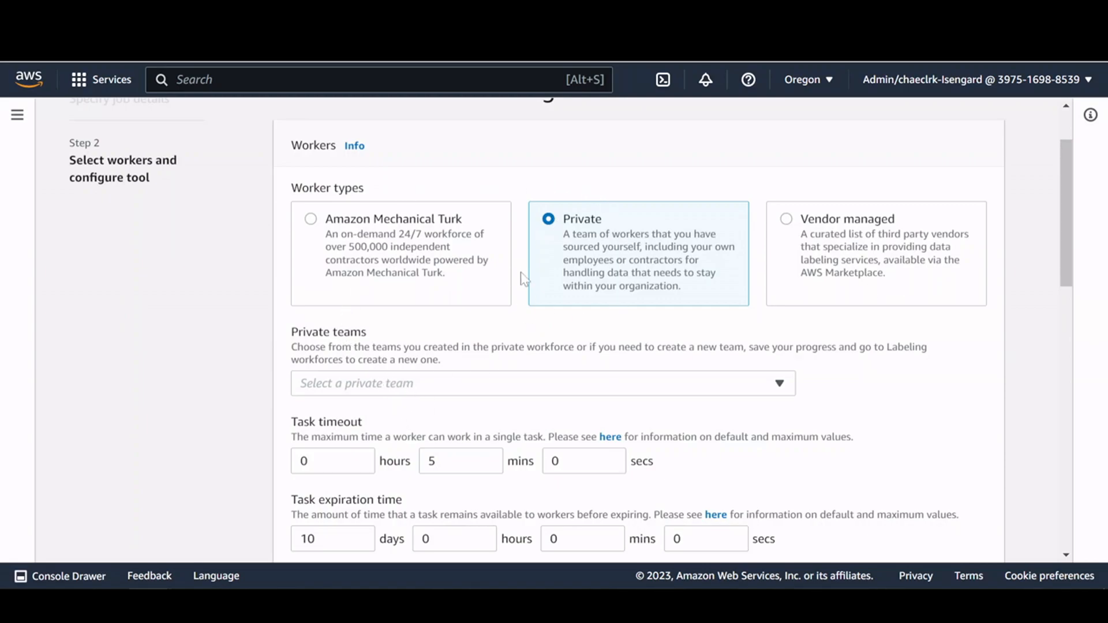
click(434, 385)
click(353, 438)
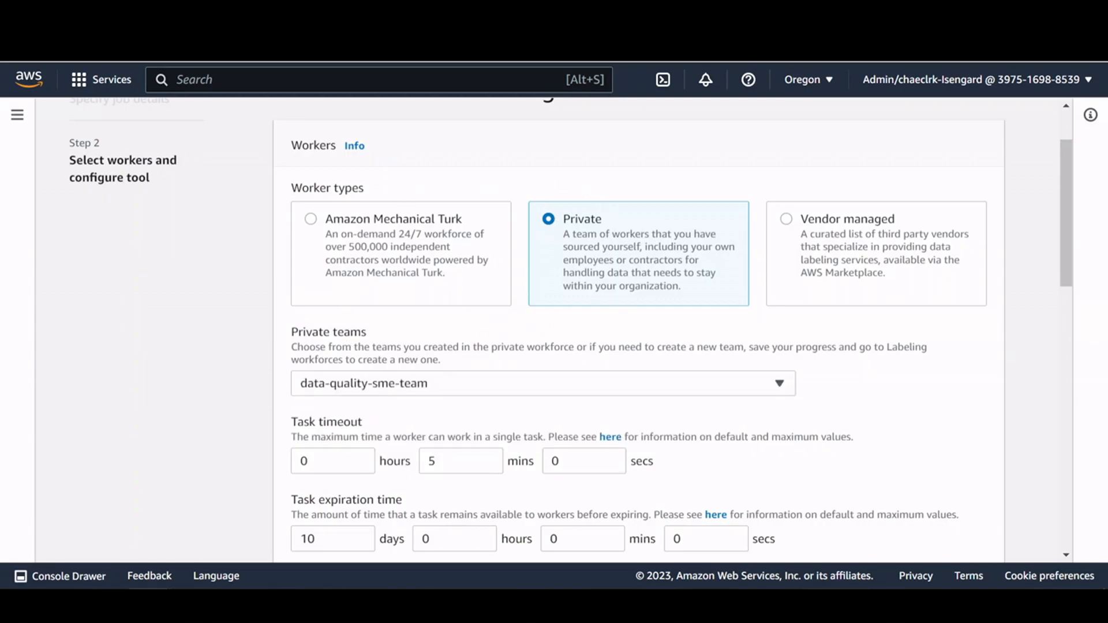
Step: Enable automated data labeling for the job, keeping the default task timeout and expiration time
scroll(889, 412, down, 3)
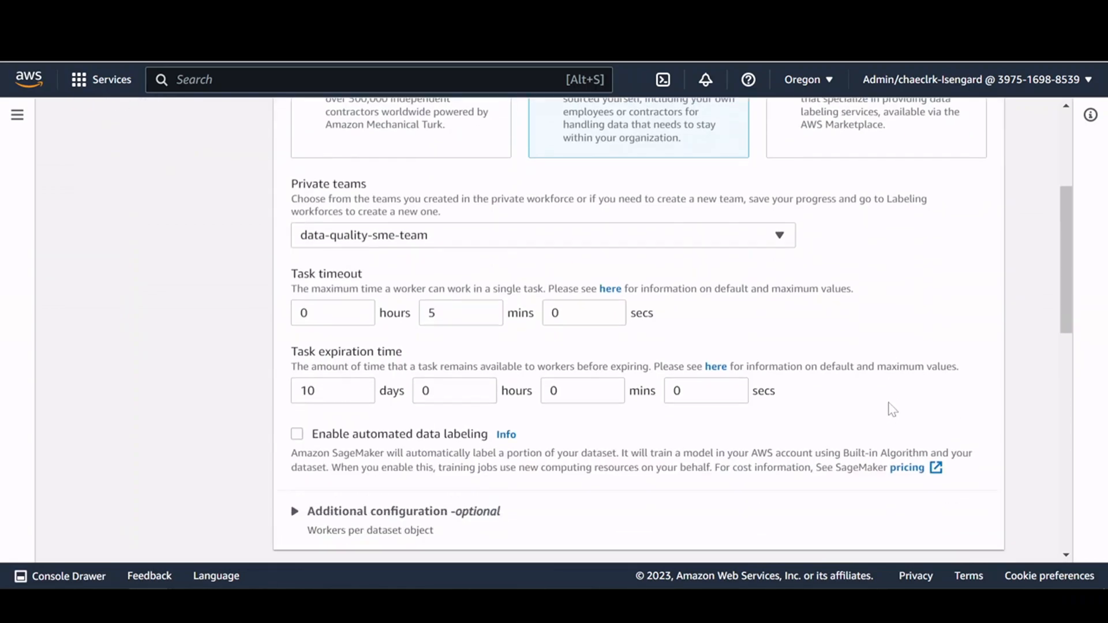
scroll(635, 329, down, 2)
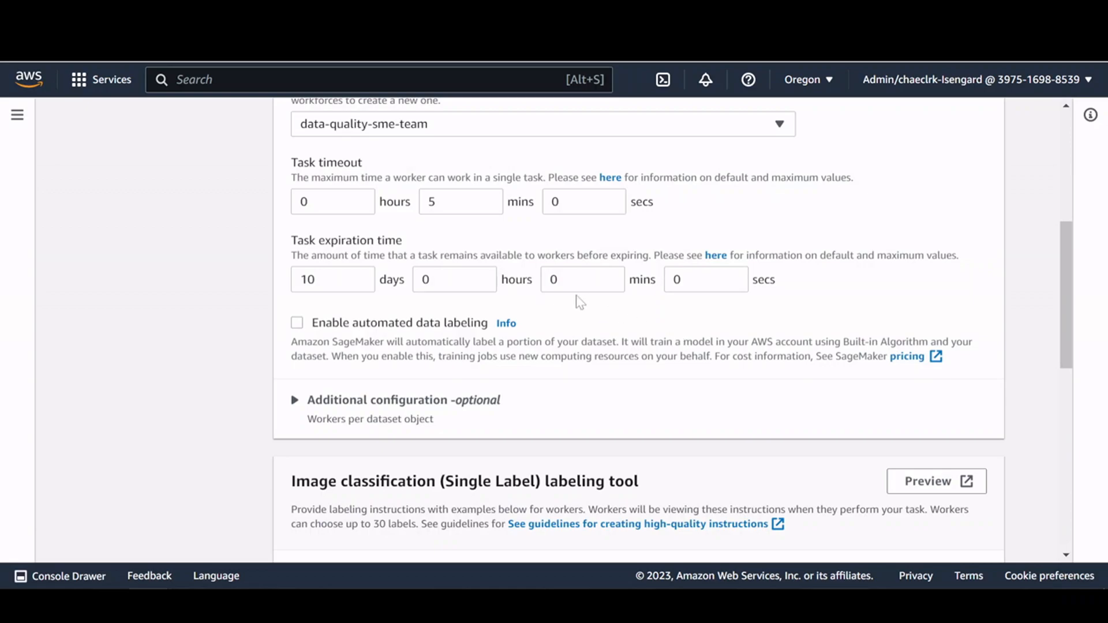
click(297, 322)
Step: Enter Animal and Landscape as the two label options in the image classification labeling tool
scroll(543, 344, down, 5)
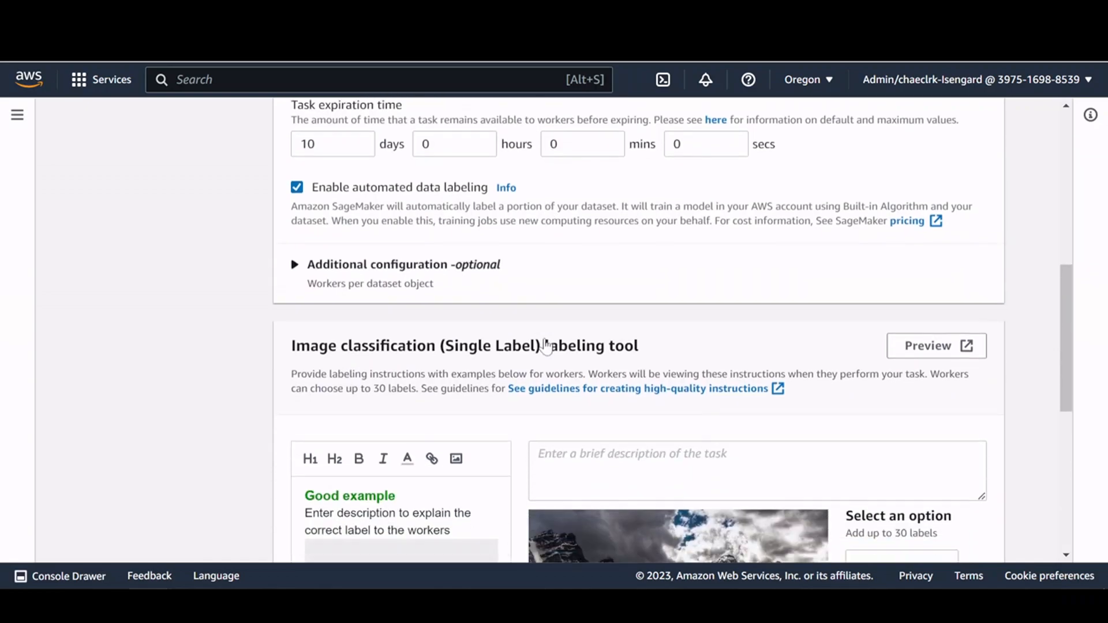
scroll(545, 346, down, 2)
scroll(546, 346, up, 2)
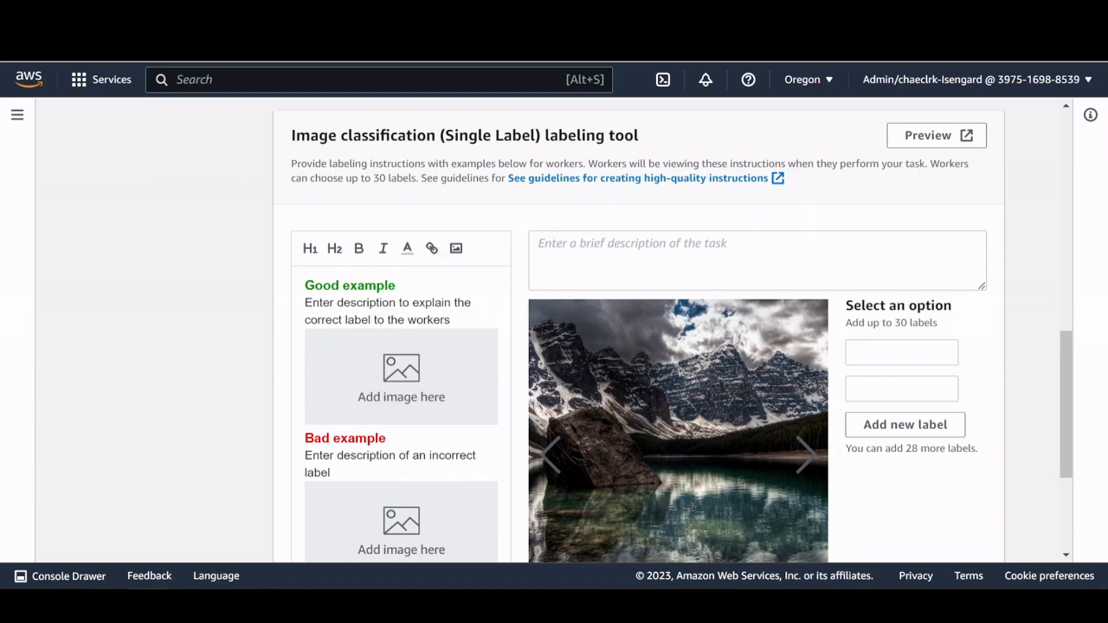
scroll(680, 329, down, 2)
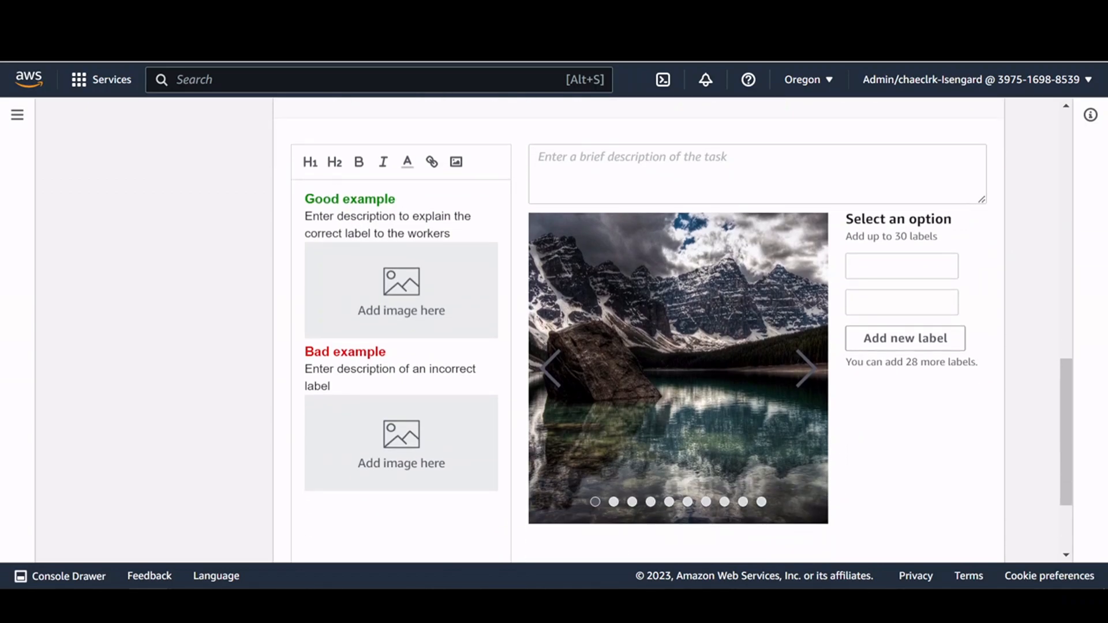
scroll(672, 329, down, 2)
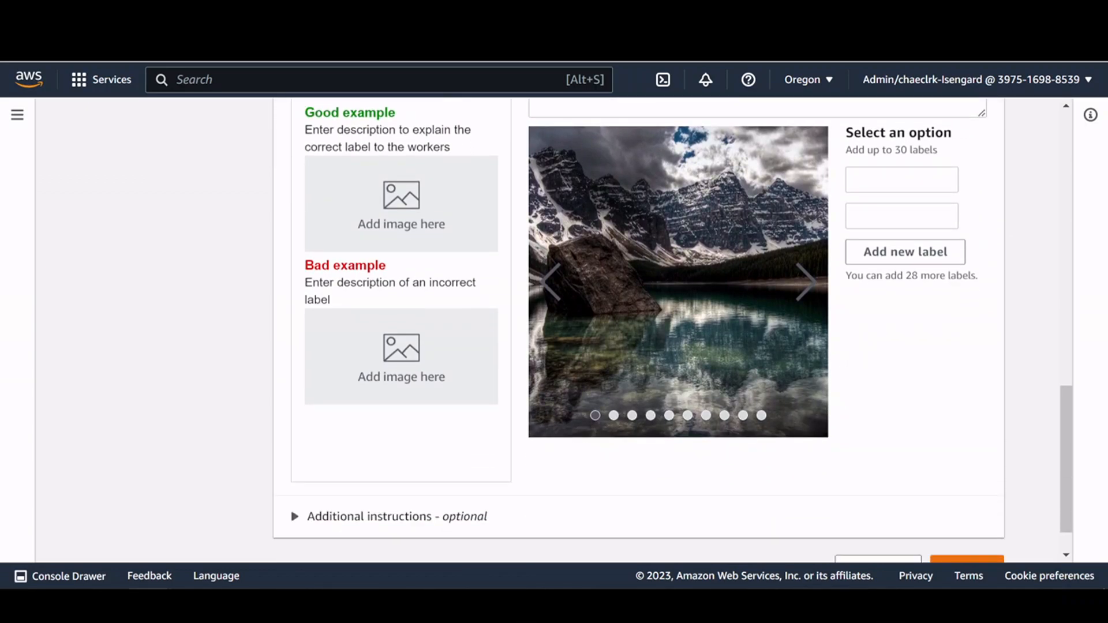
scroll(681, 329, up, 2)
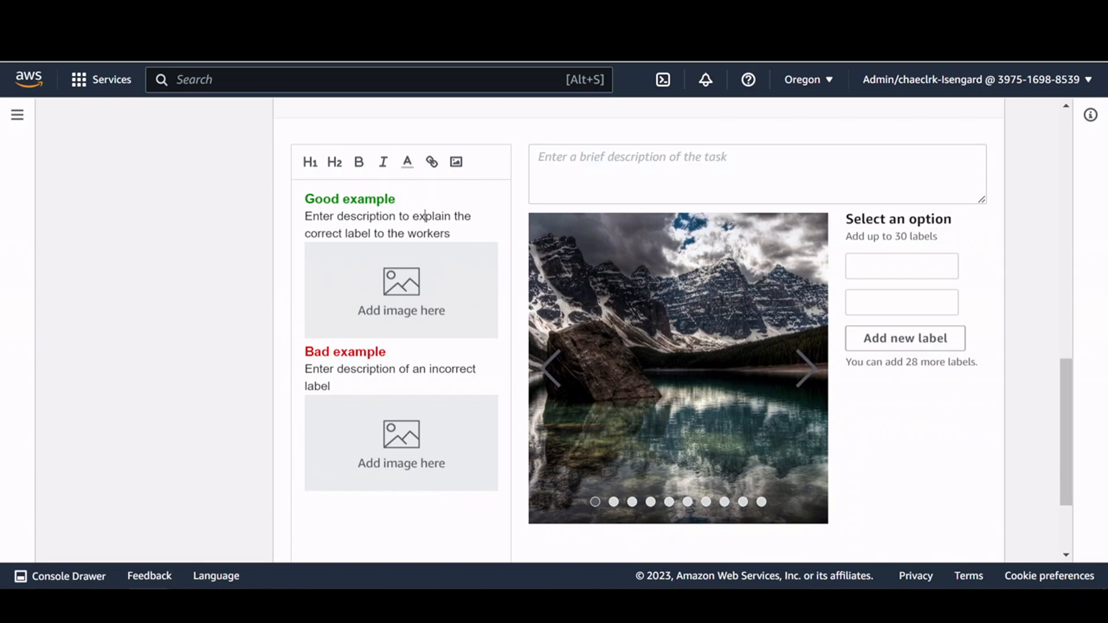
click(901, 266)
click(901, 302)
click(901, 266)
click(999, 238)
click(899, 262)
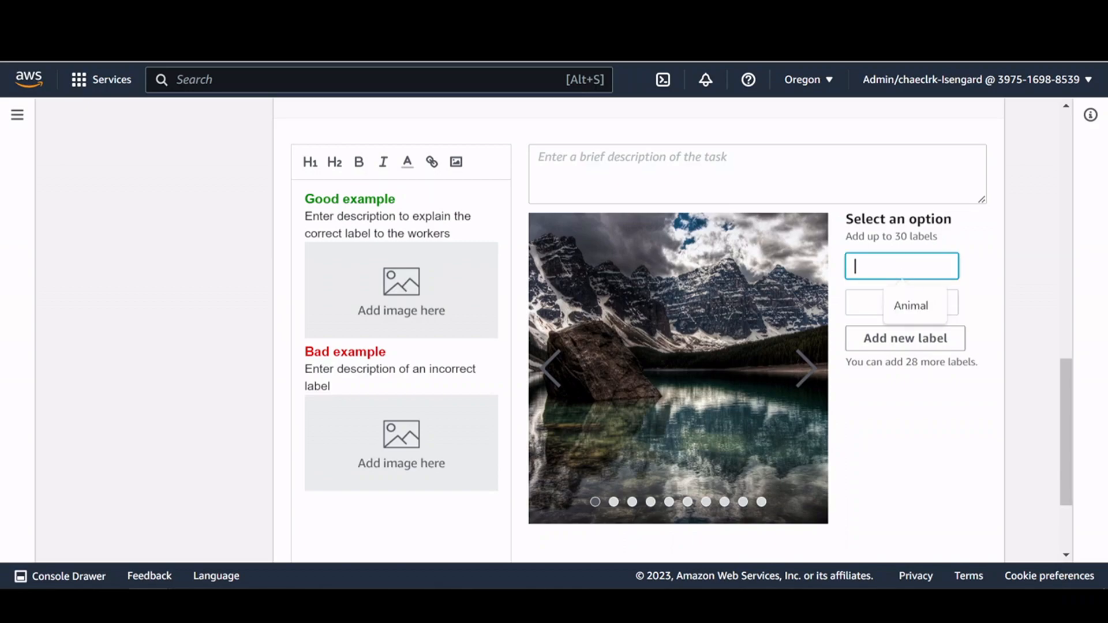
click(910, 297)
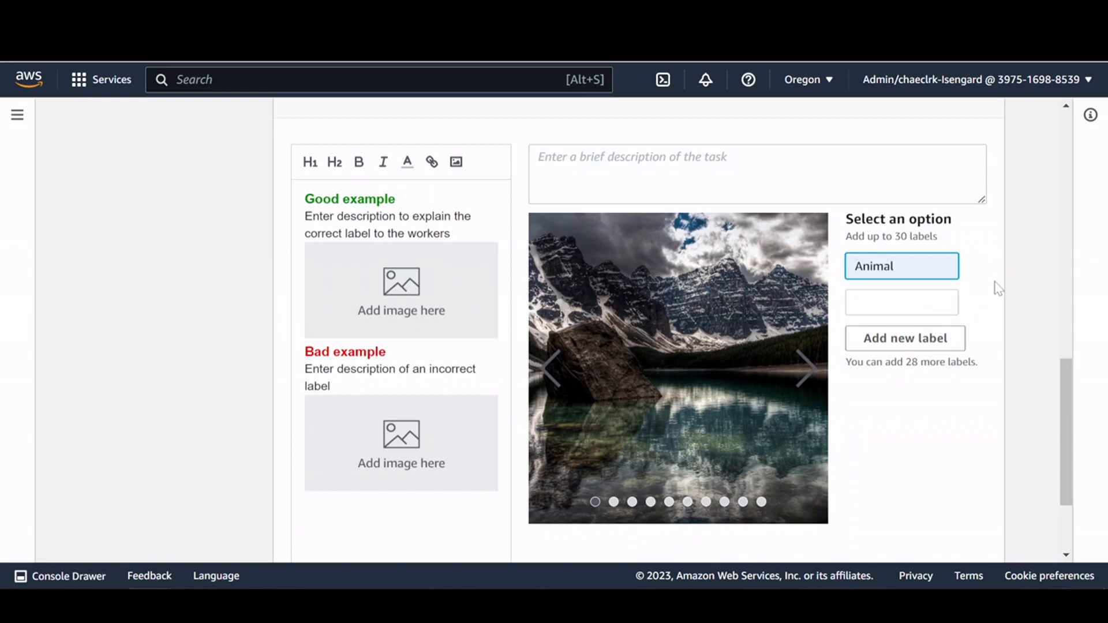
click(913, 314)
click(900, 339)
click(990, 302)
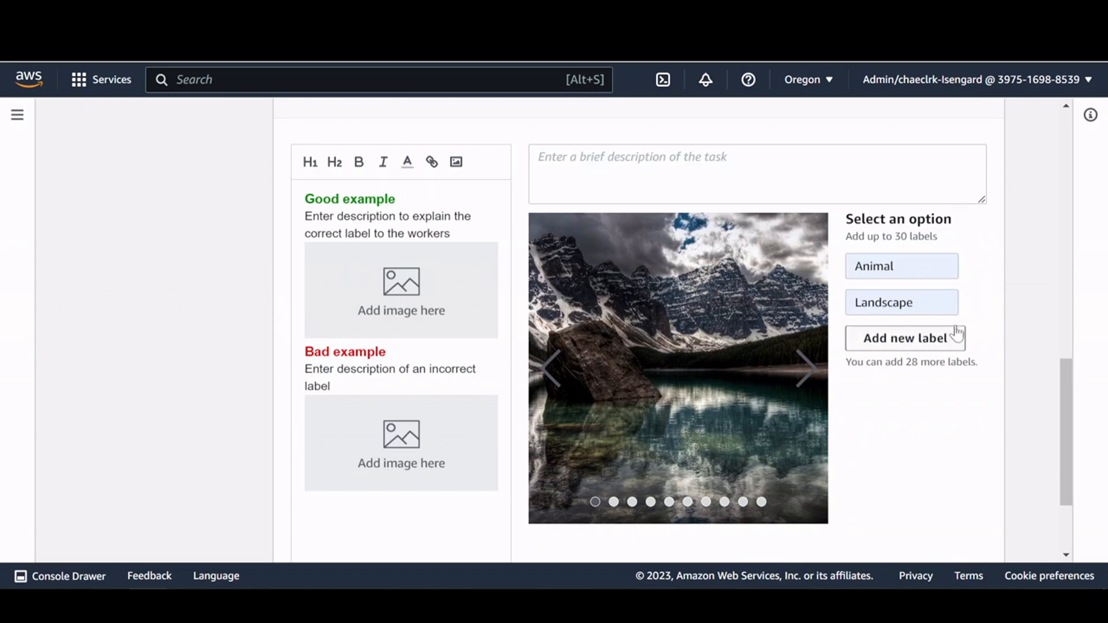
Step: Write the brief task description "Please determine if the image is a landscape or an animal. Thank you!"
click(715, 171)
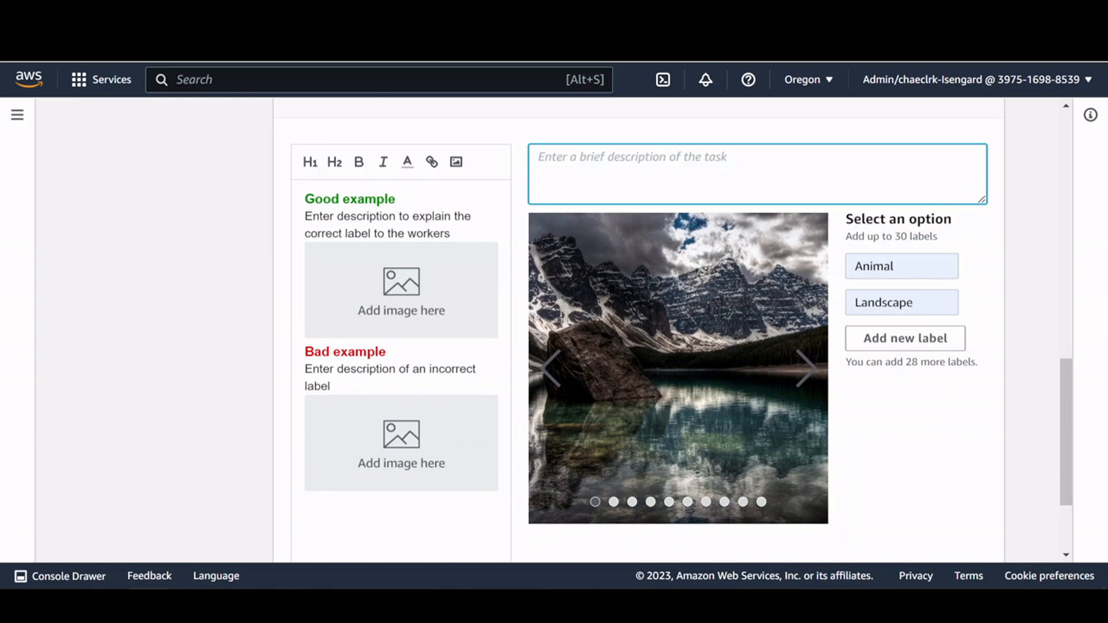
text(Please se)
text(lect if the )
text(image is)
key(Left)
key(Left)
key(Left)
key(Left)
key(Left)
key(Left)
key(Left)
key(Left)
key(Left)
key(Left)
key(Left)
key(Left)
key(Left)
key(Left)
key(Left)
key(BackSpace)
key(BackSpace)
key(BackSpace)
key(BackSpace)
key(BackSpace)
key(BackSpace)
text(determine)
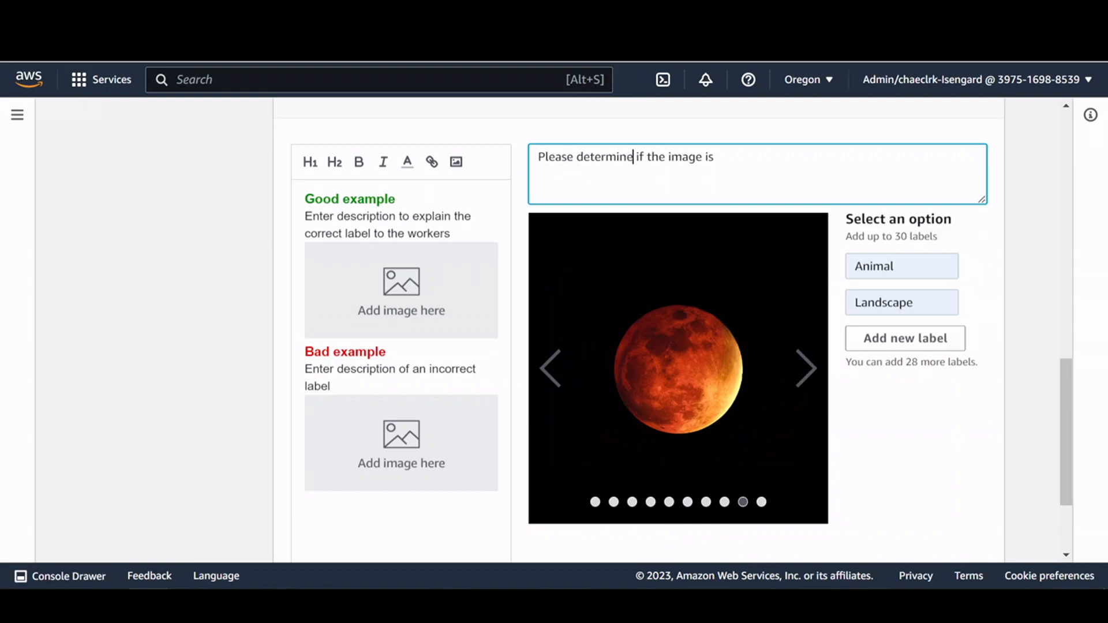
key(Right)
key(Right)
key(Right)
key(Right)
key(Right)
key(Right)
key(Right)
key(Right)
key(Right)
key(Right)
key(Right)
key(Right)
key(Right)
key(Right)
key(Right)
key(Right)
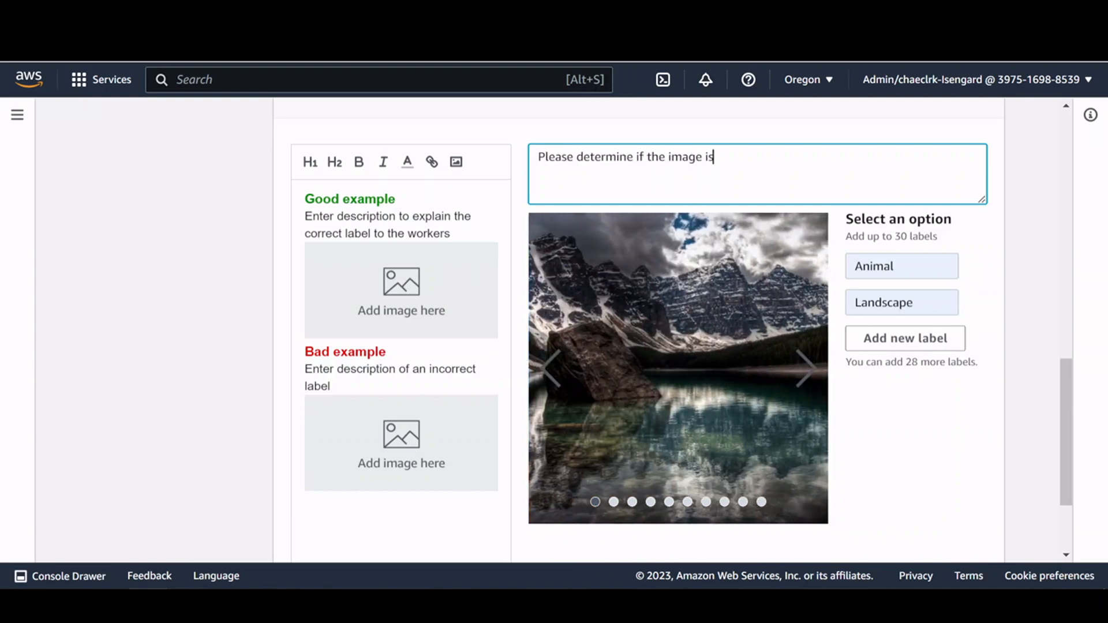
text(a landscape or an animal)
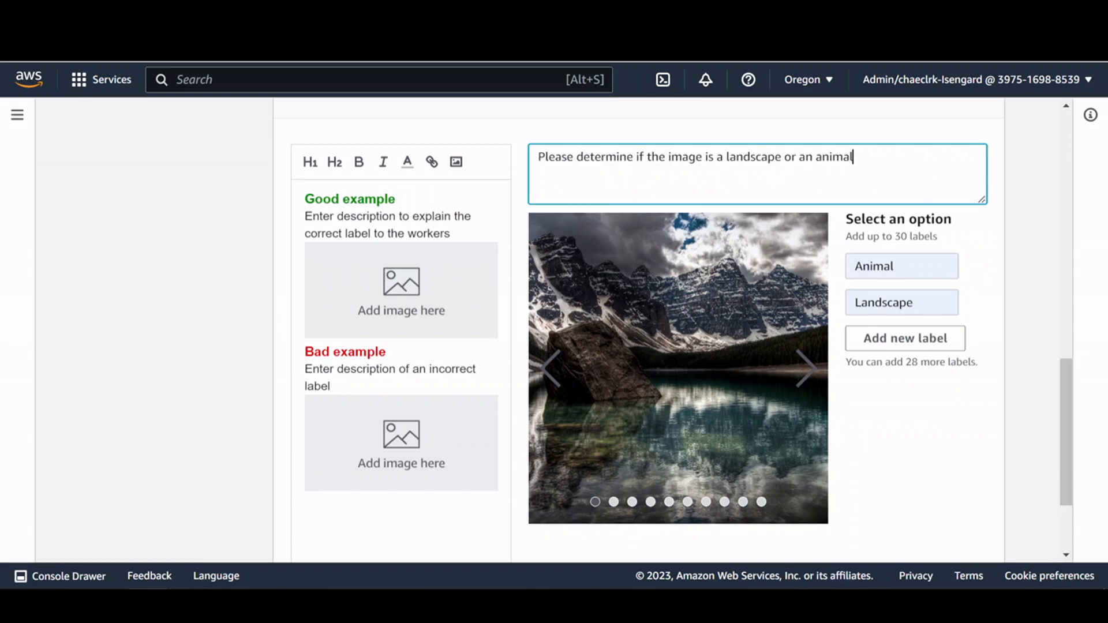
text(. Thank you!)
Step: Check over the finished labeling tool setup and create the labeling job
scroll(1019, 297, down, 3)
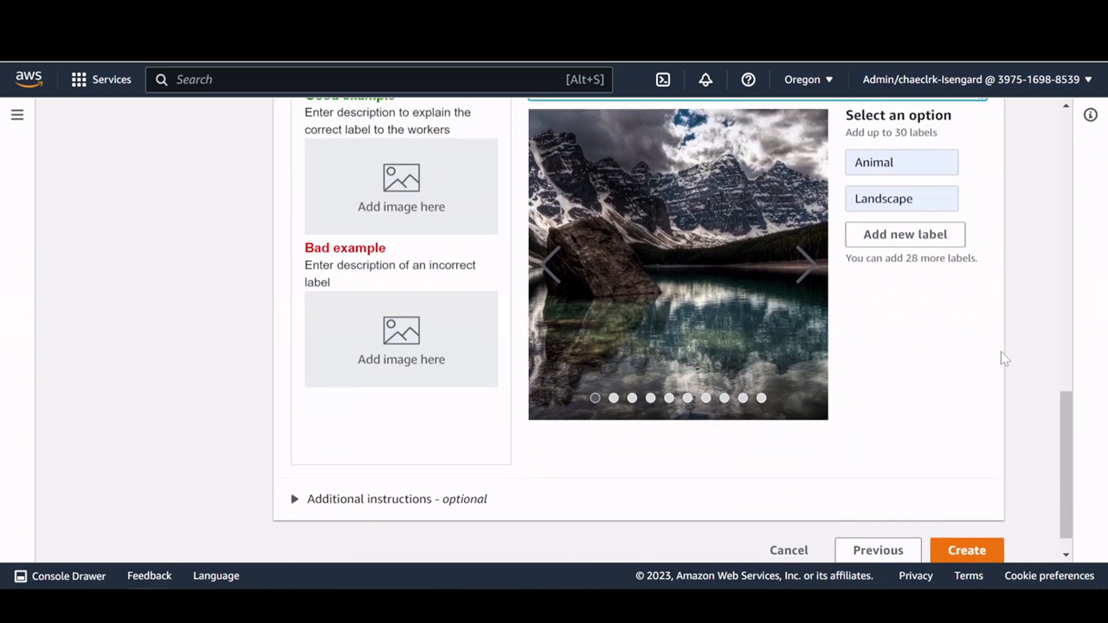
scroll(1045, 383, up, 3)
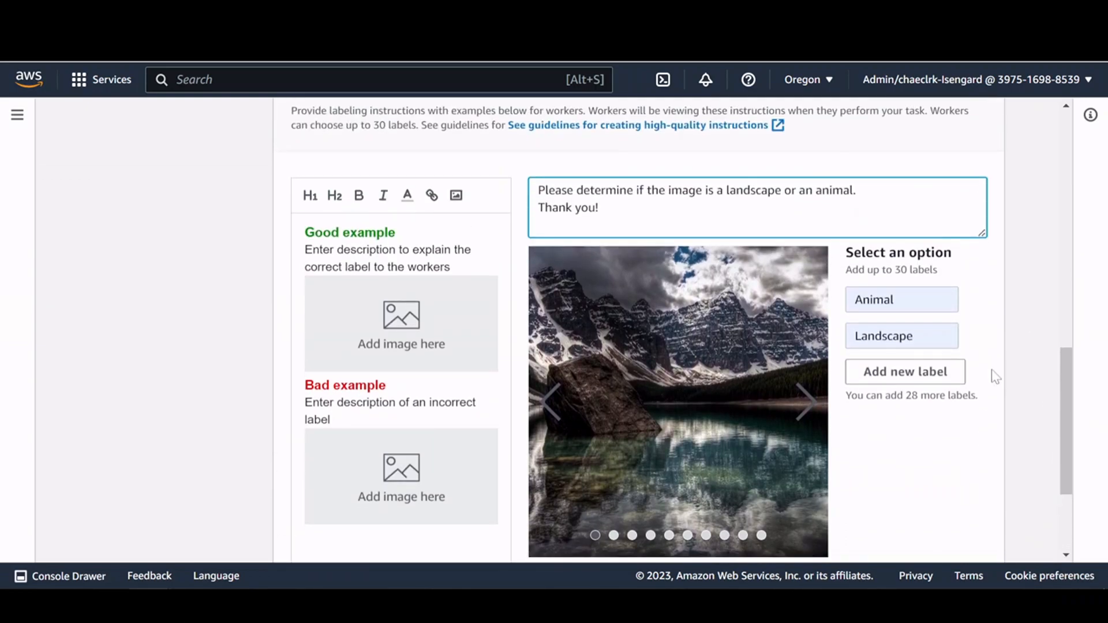
scroll(989, 390, down, 3)
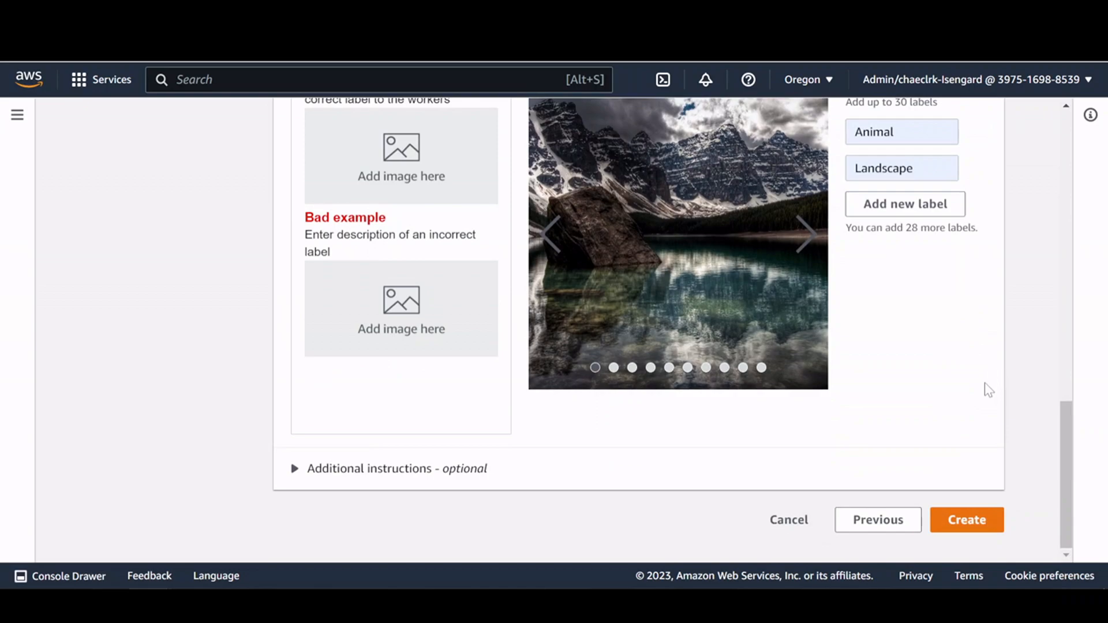
click(968, 526)
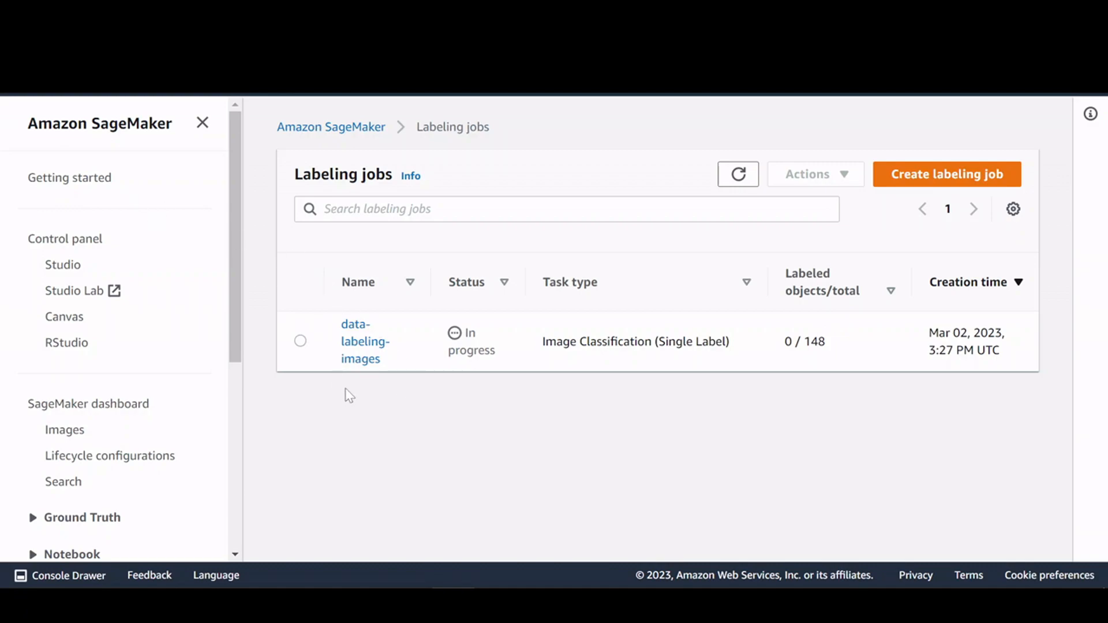
Step: Open the labeling portal from the private workforce summary in Ground Truth and start working on the image classification job
scroll(149, 429, down, 3)
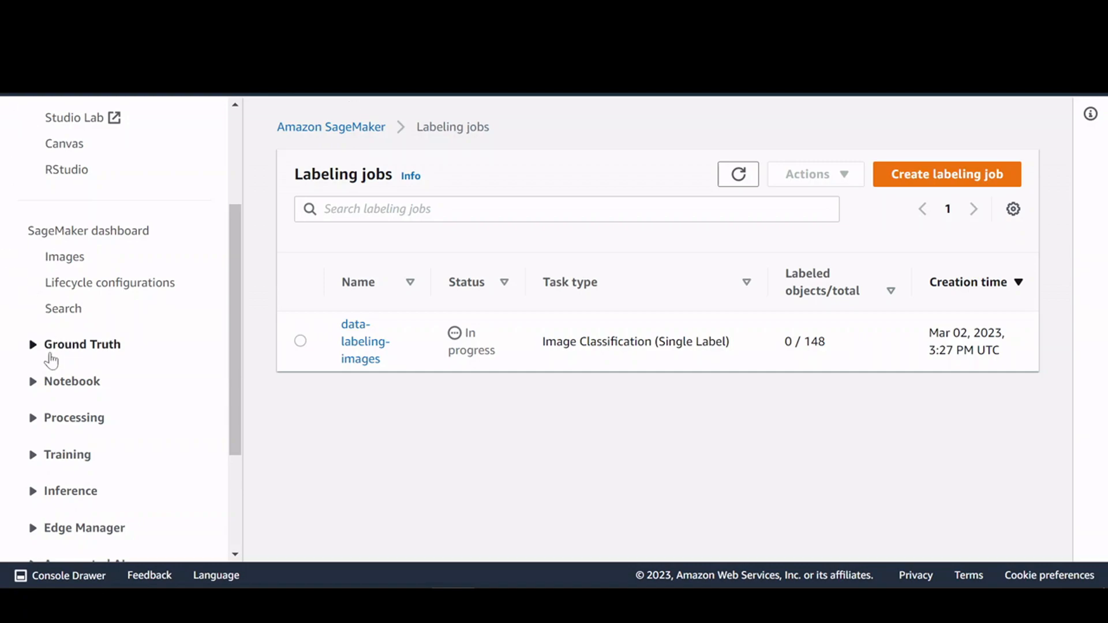
click(81, 349)
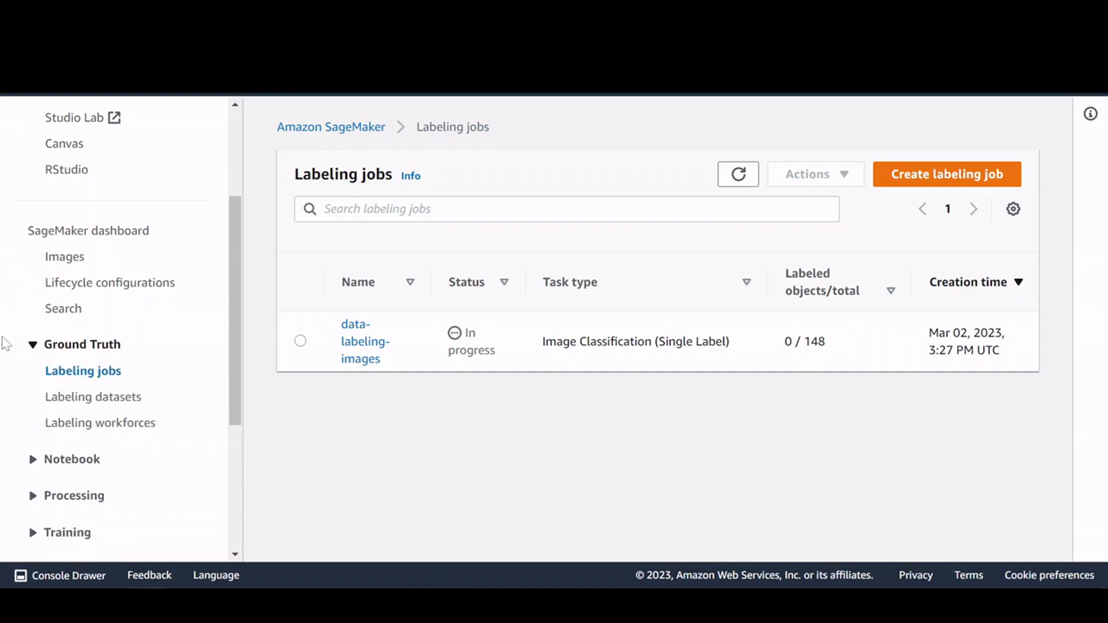
click(88, 427)
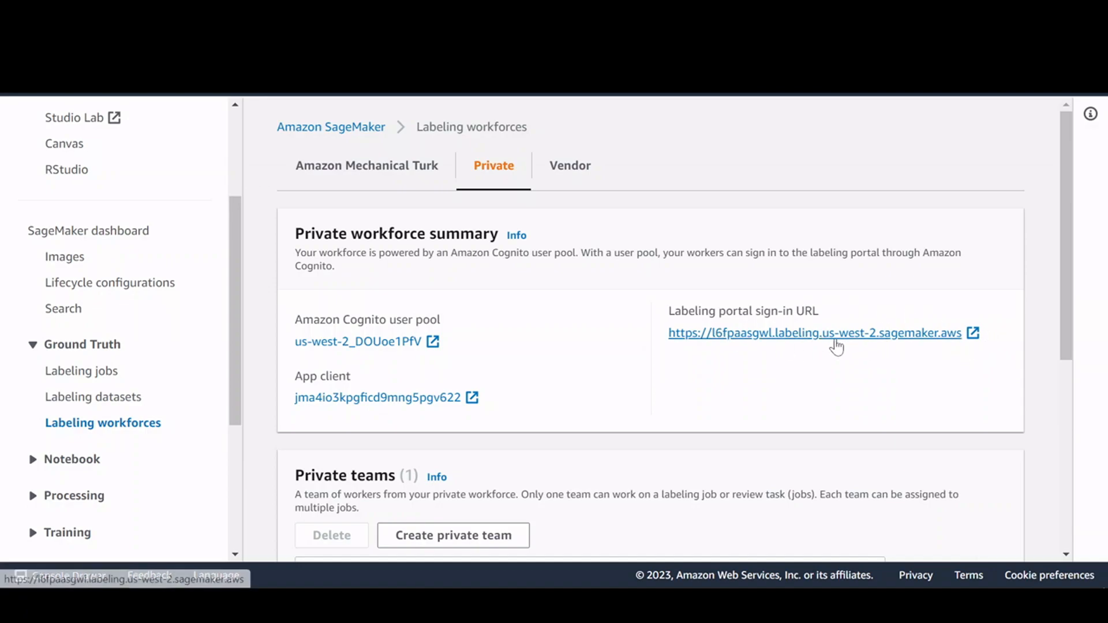
click(806, 337)
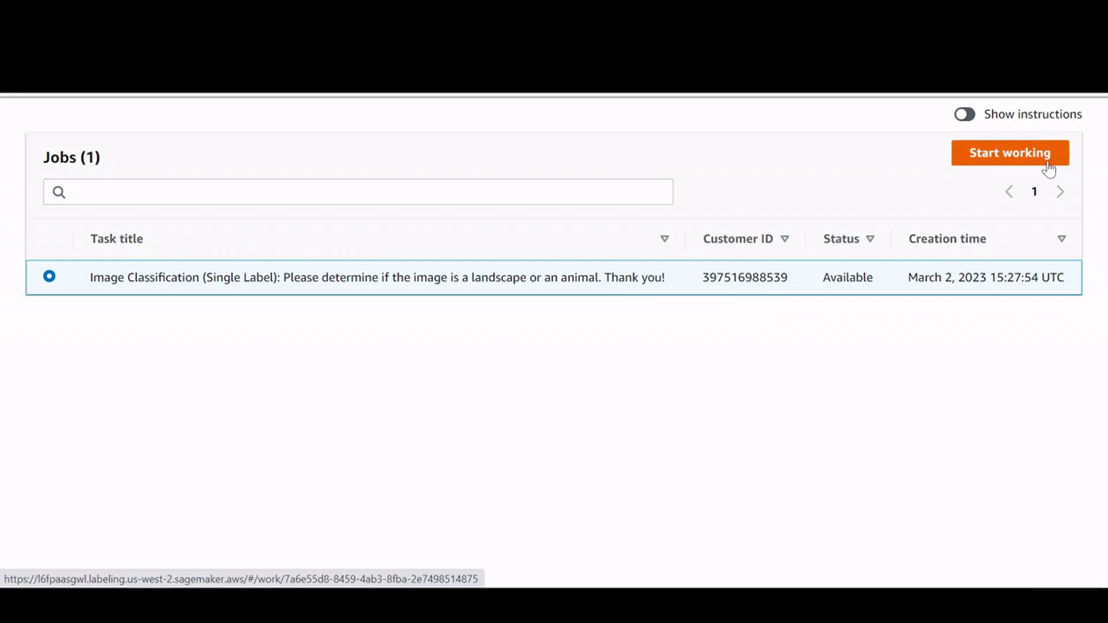
click(1026, 154)
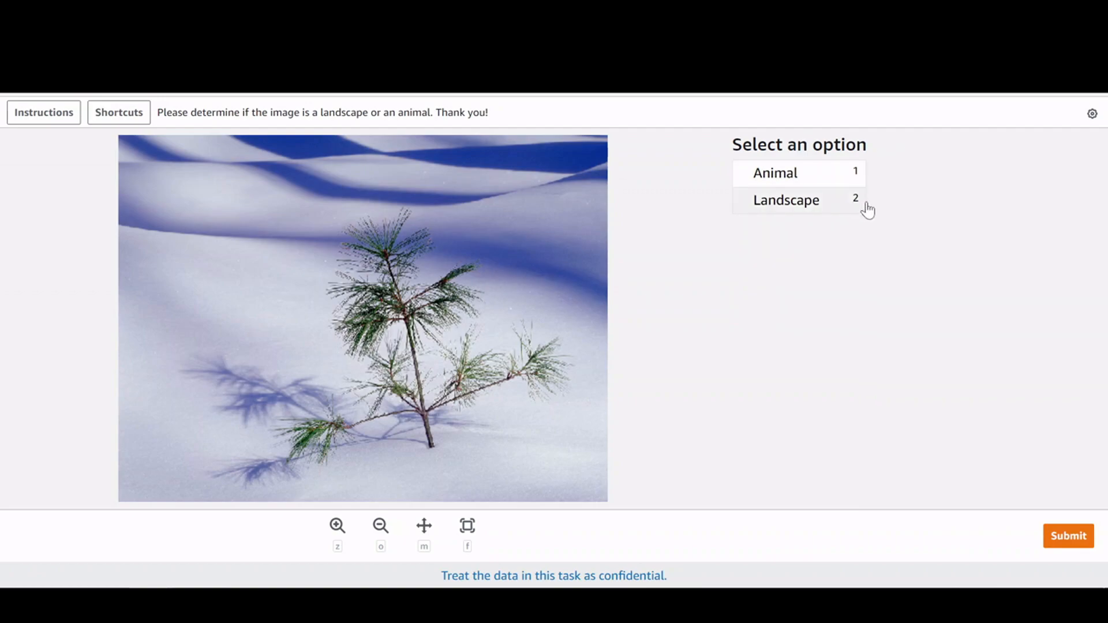
Step: Label the snowy plant image as Landscape and the cat eye and butterfly images as Animal, submitting each one
click(810, 204)
click(1079, 537)
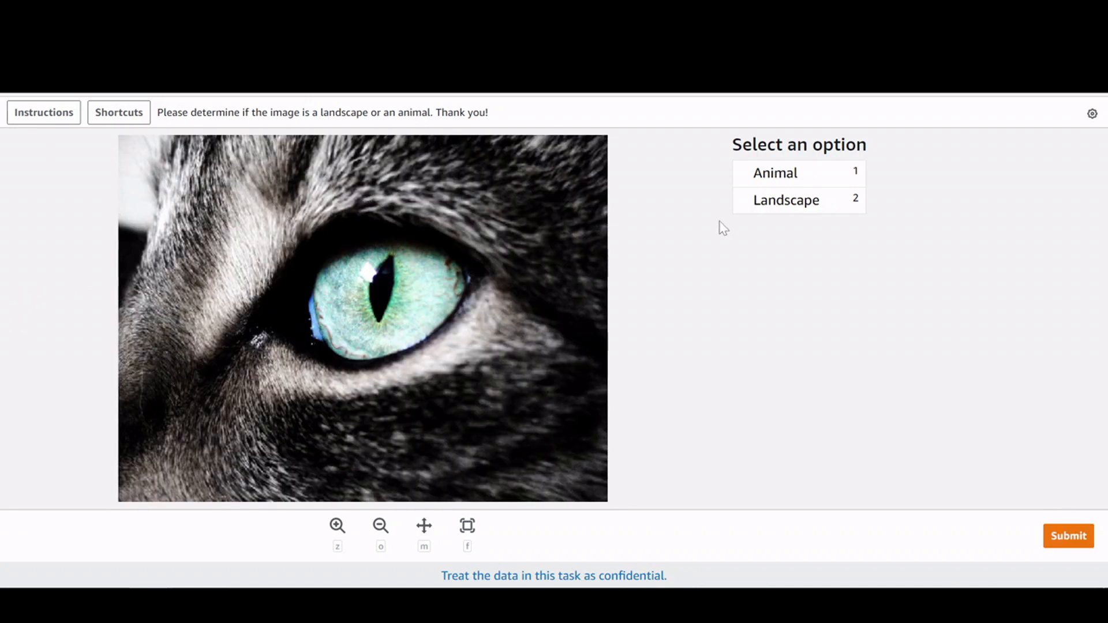
click(785, 179)
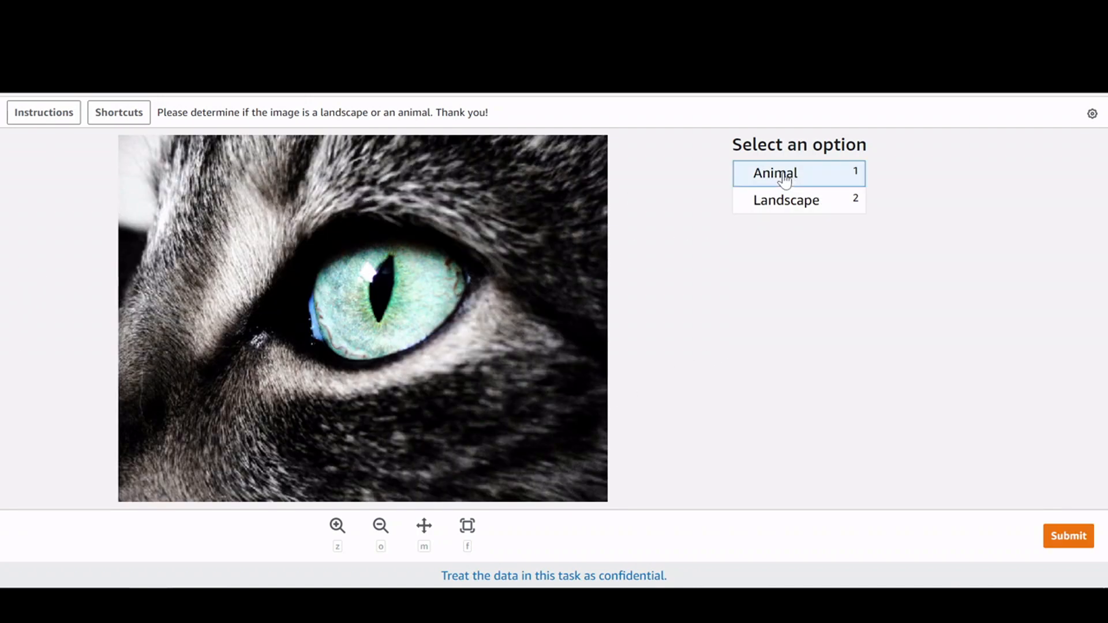
click(1069, 538)
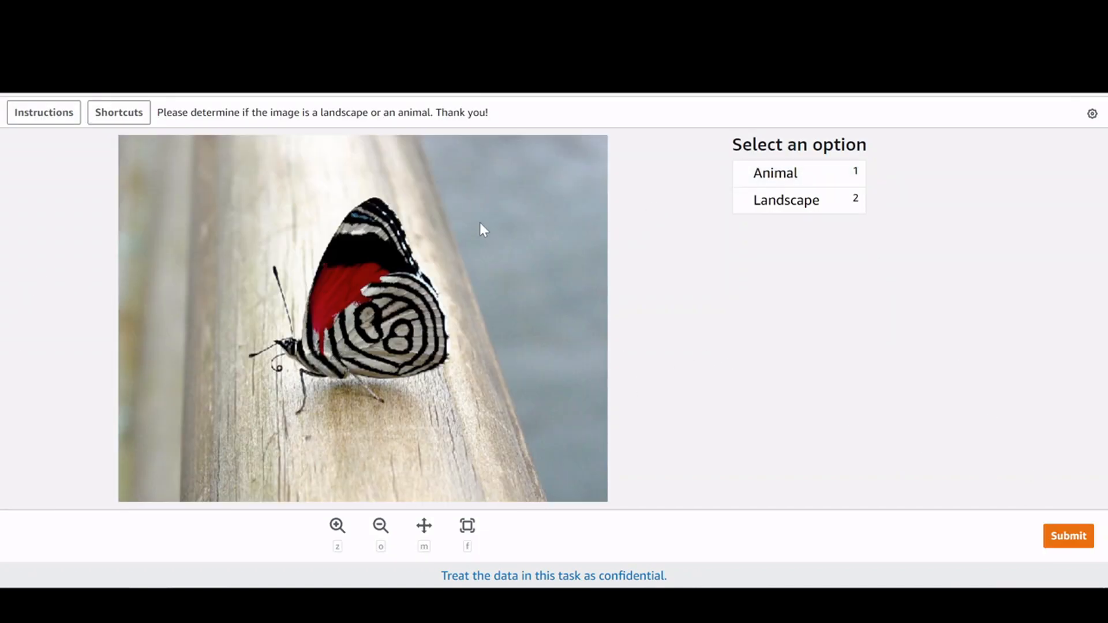
key(1)
click(1066, 537)
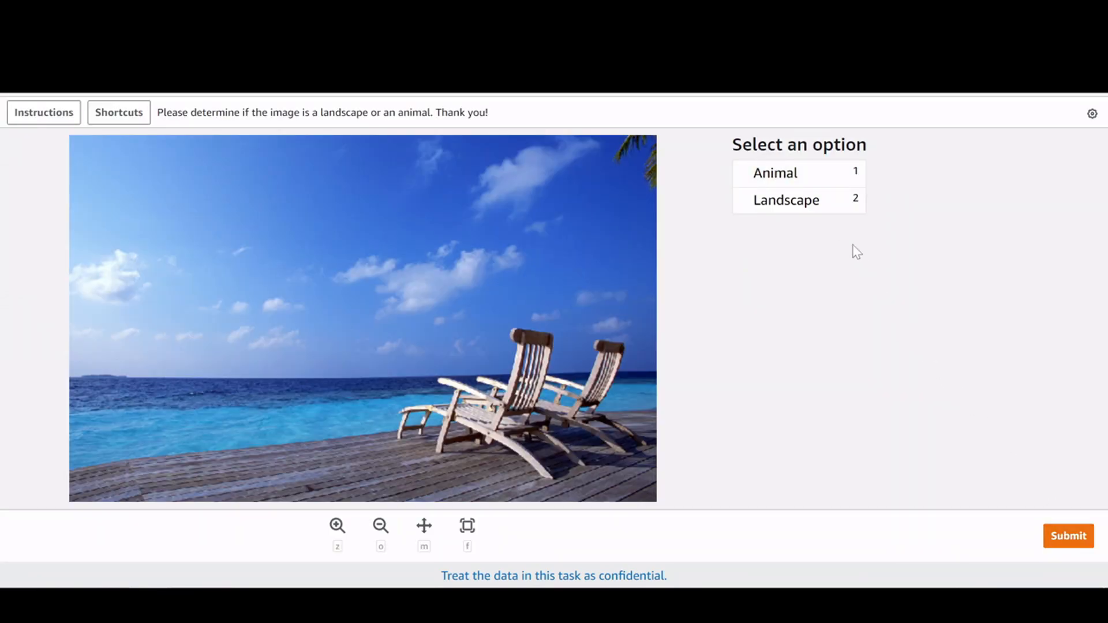
Step: Label the beach chairs image as Landscape, the bear as Animal and the green leaf branch as Landscape, submitting each one
click(783, 210)
click(1067, 540)
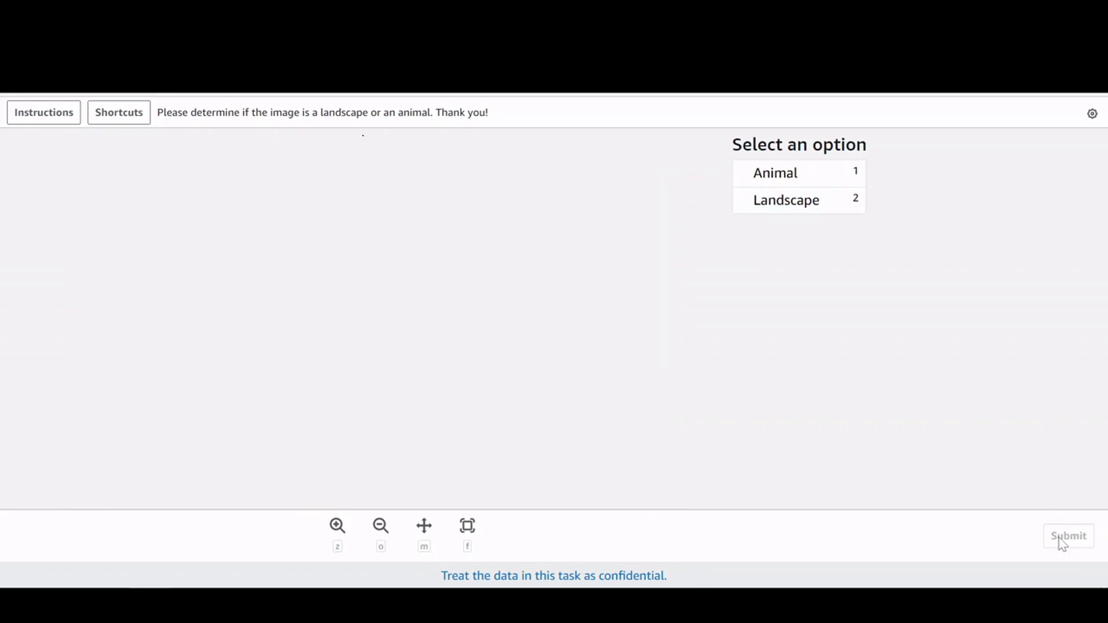
click(776, 173)
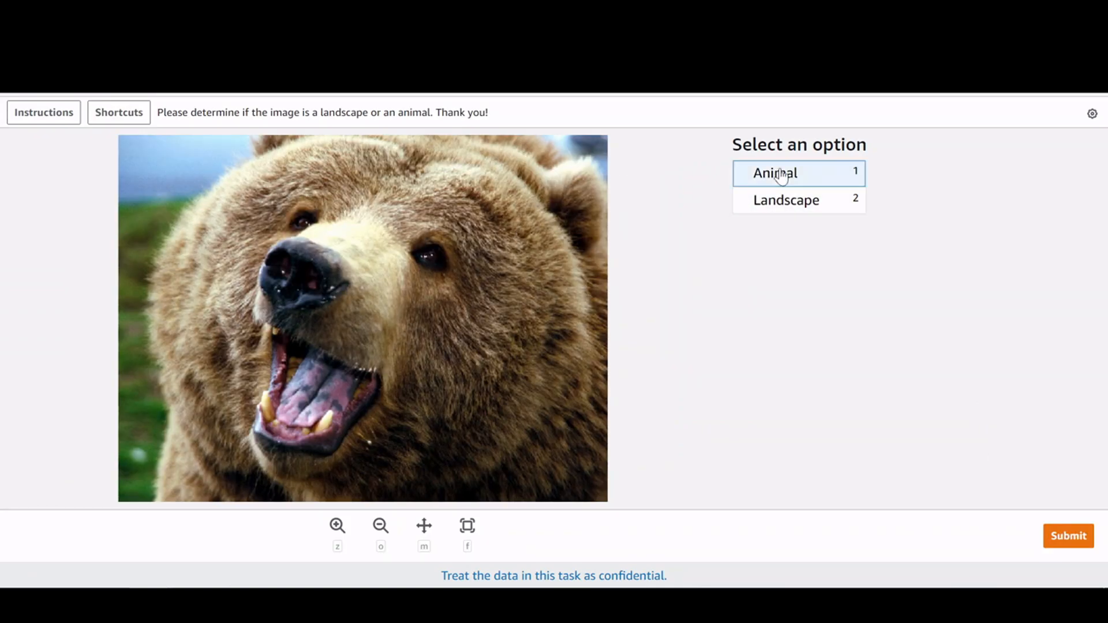
click(1068, 534)
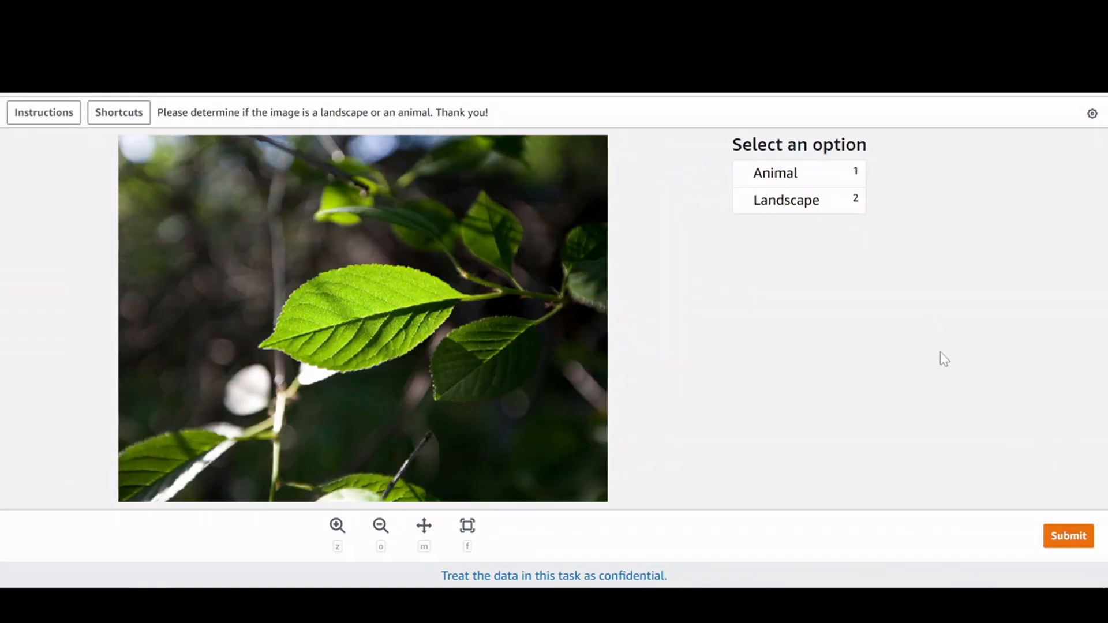
click(785, 212)
click(1066, 537)
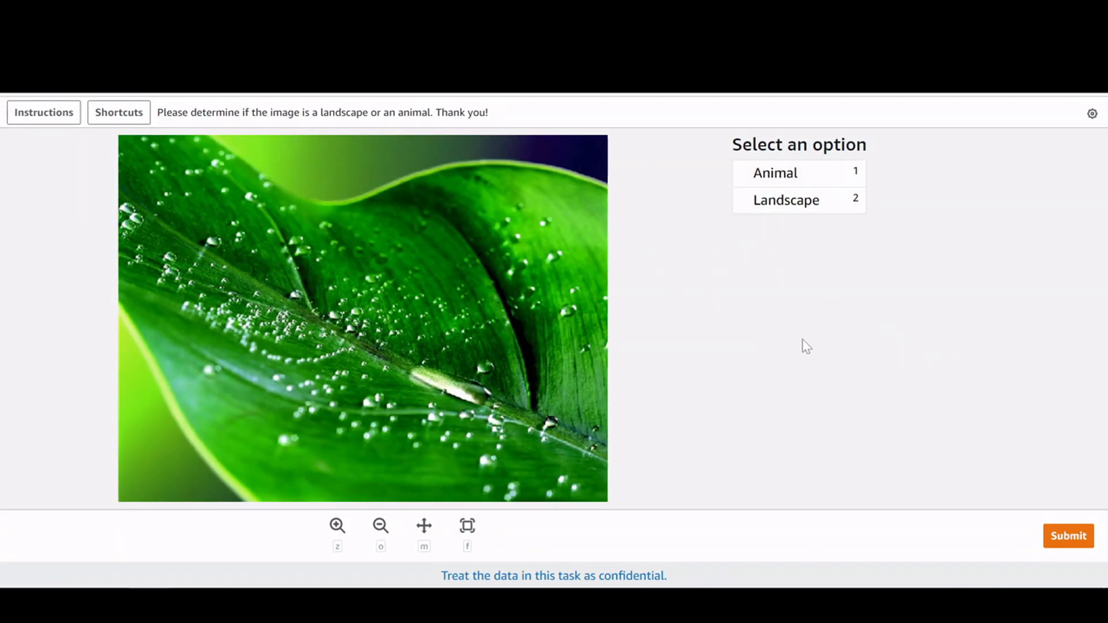
Step: Label and submit the dewy leaf image as Landscape, the blue fish as Animal and the blue flower as Landscape
click(776, 208)
click(1079, 537)
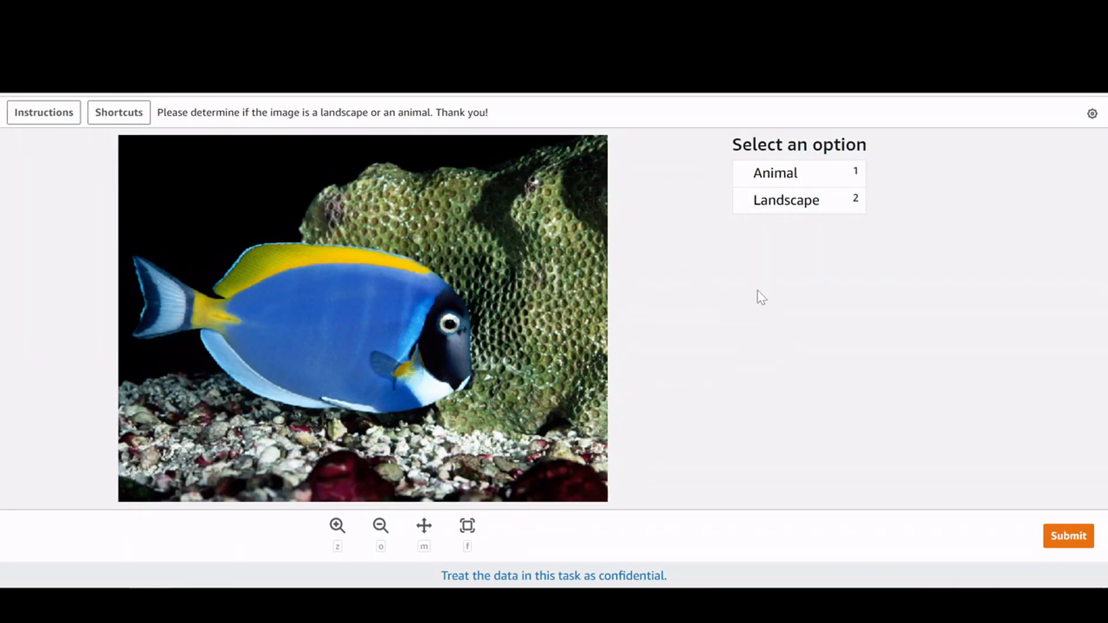
click(771, 176)
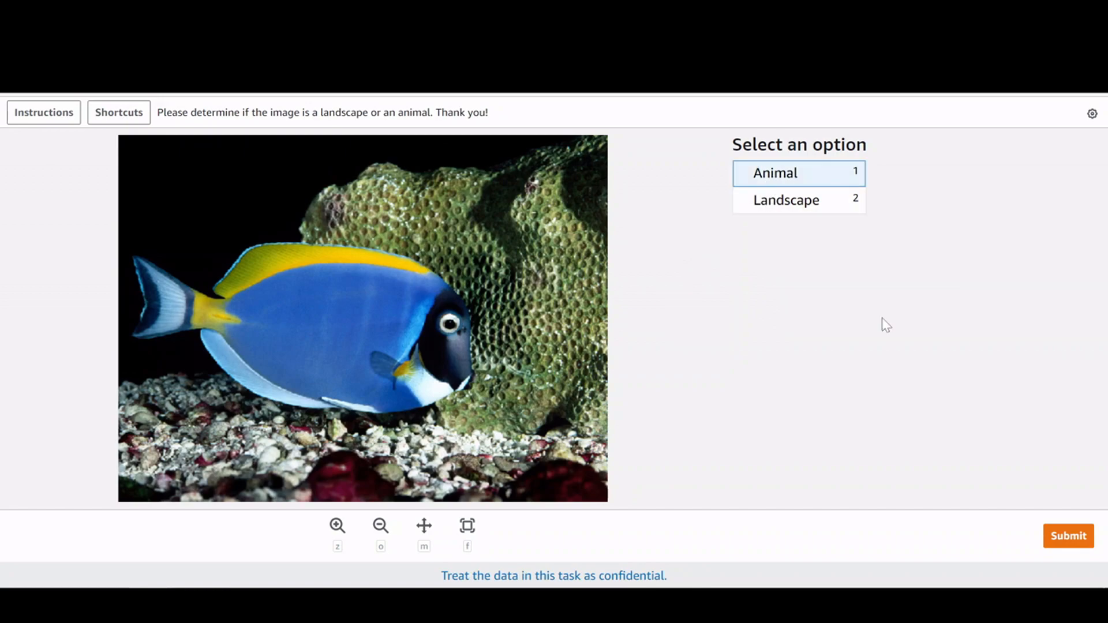
click(1072, 540)
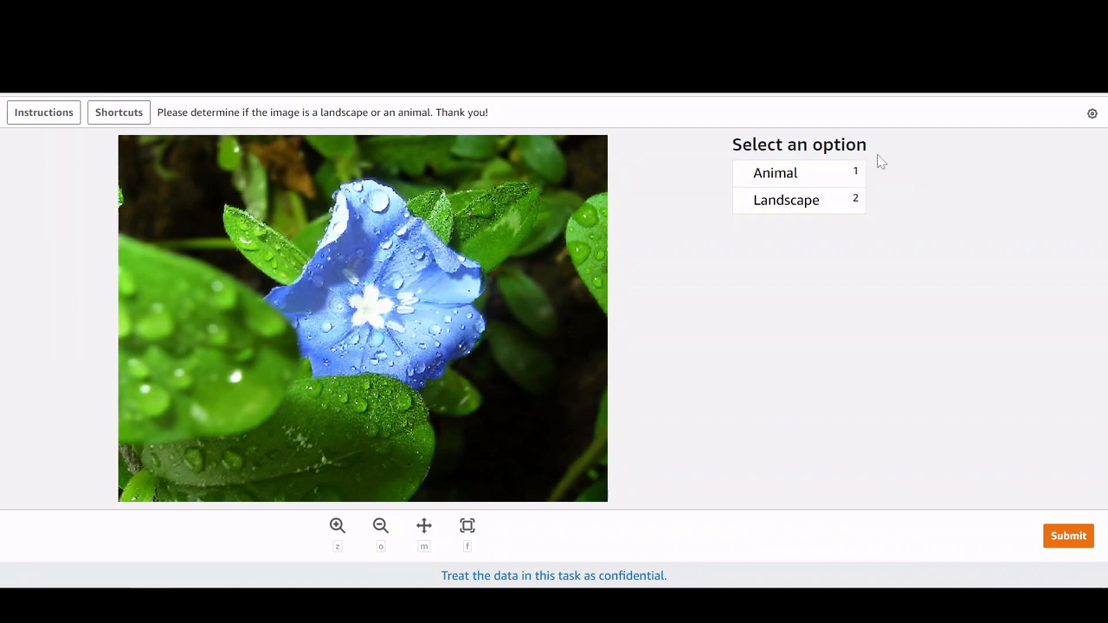
click(780, 199)
click(1068, 537)
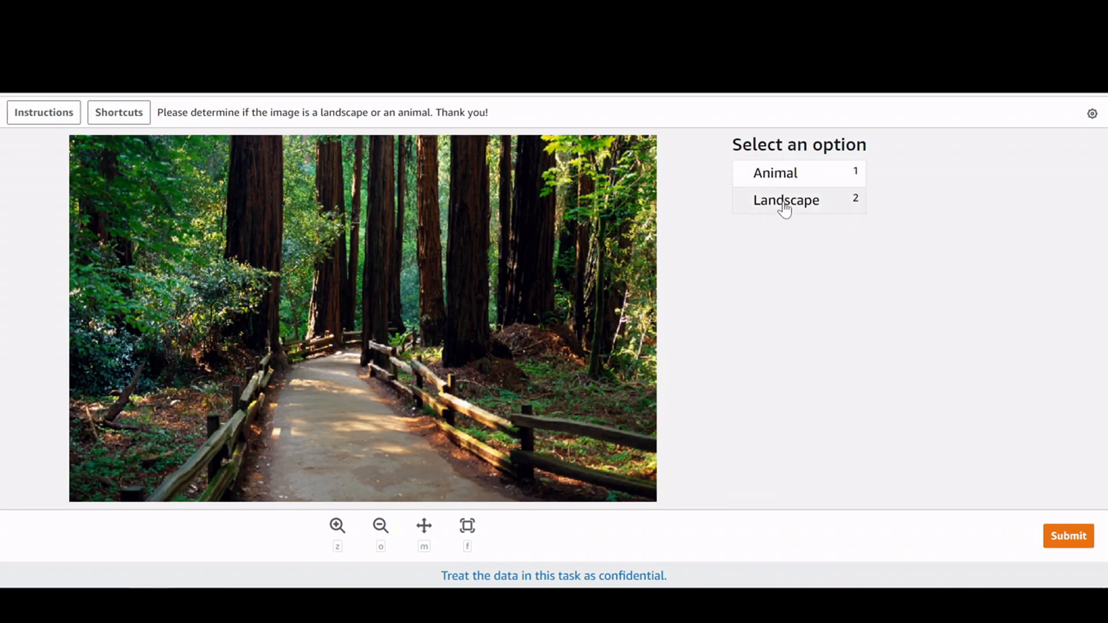
Step: Label the forest path and cloudy sunset images as Landscape, submitting each one
click(784, 207)
click(1063, 535)
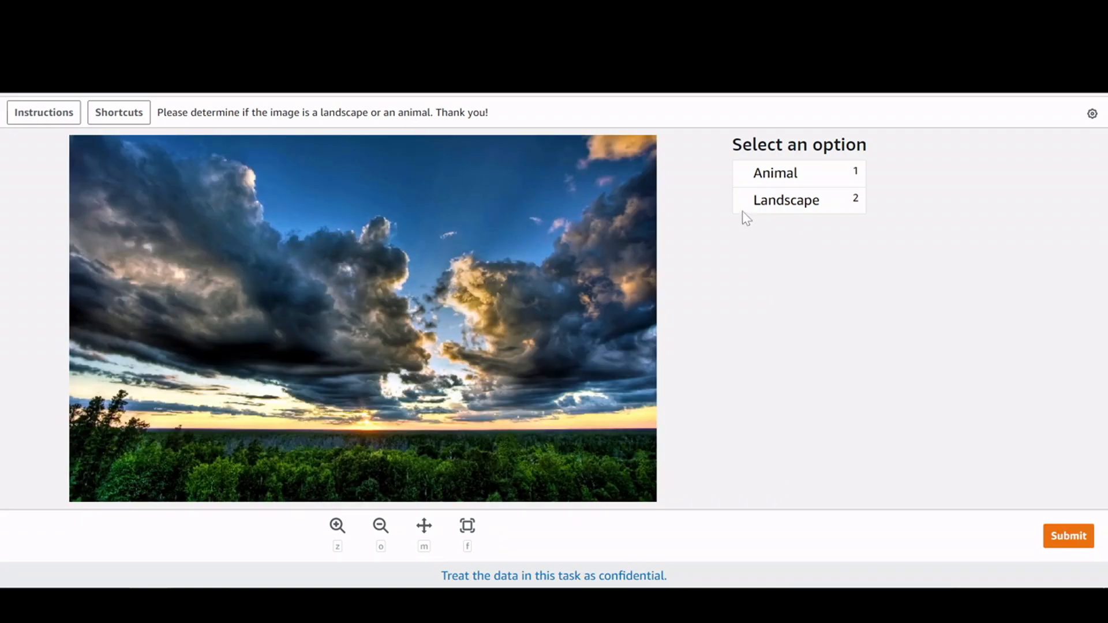
click(762, 203)
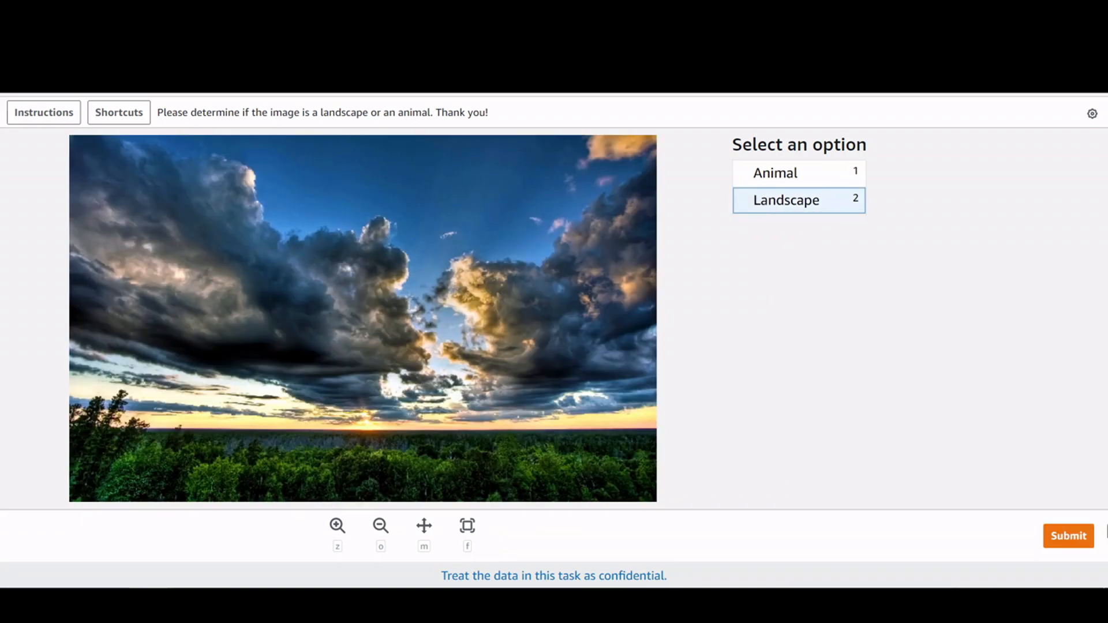
click(1068, 535)
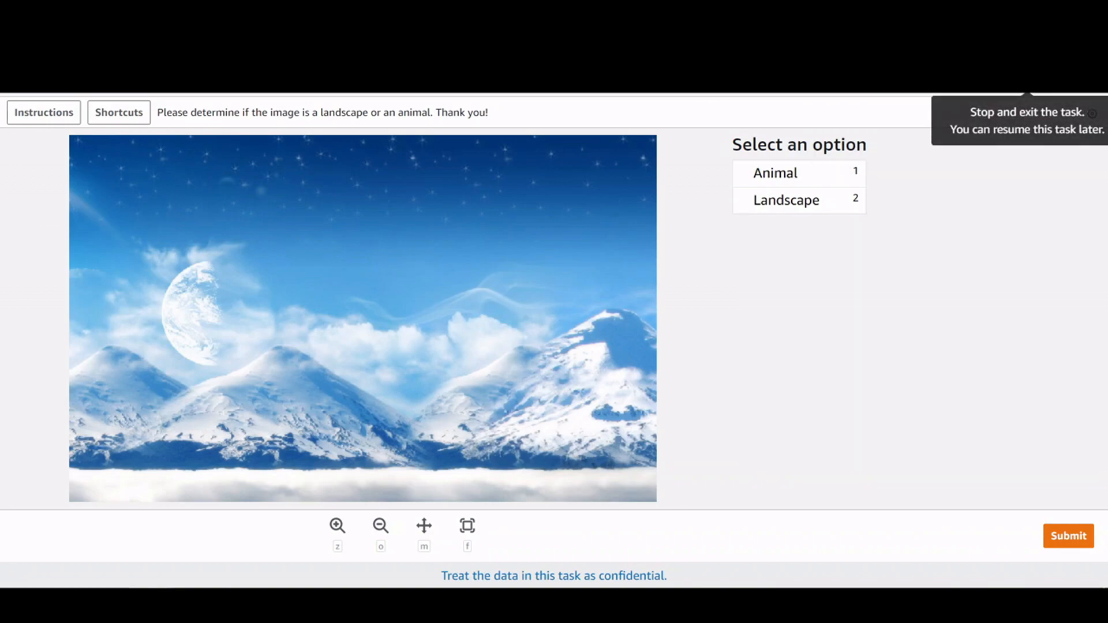
Step: Stop and exit the labeling task, confirm leaving it, and resume working on the paused image classification job
click(1092, 113)
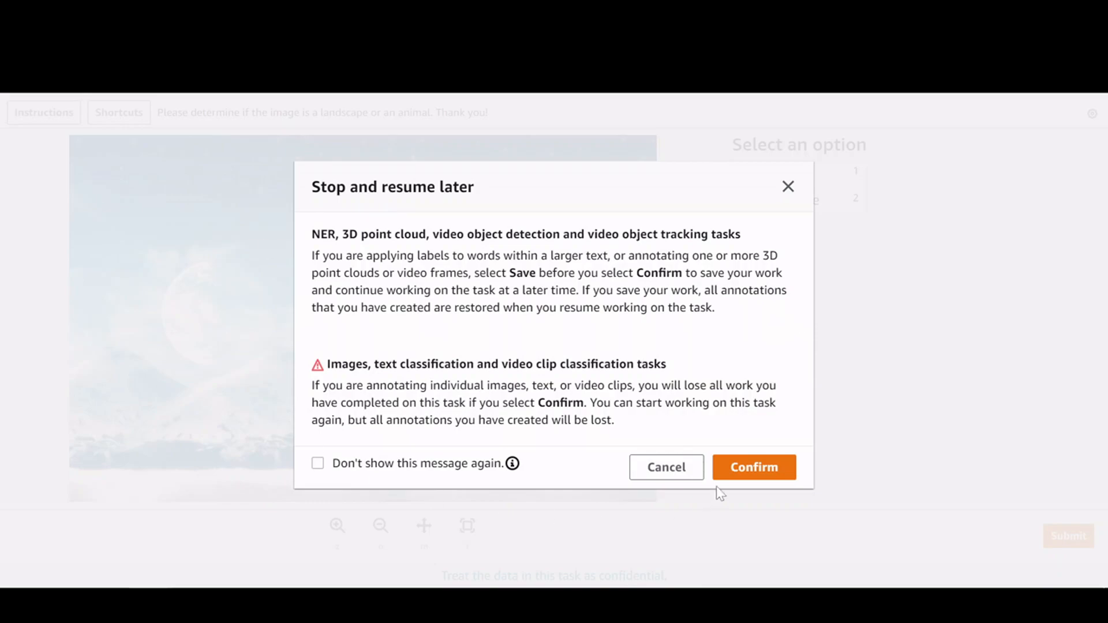
click(763, 470)
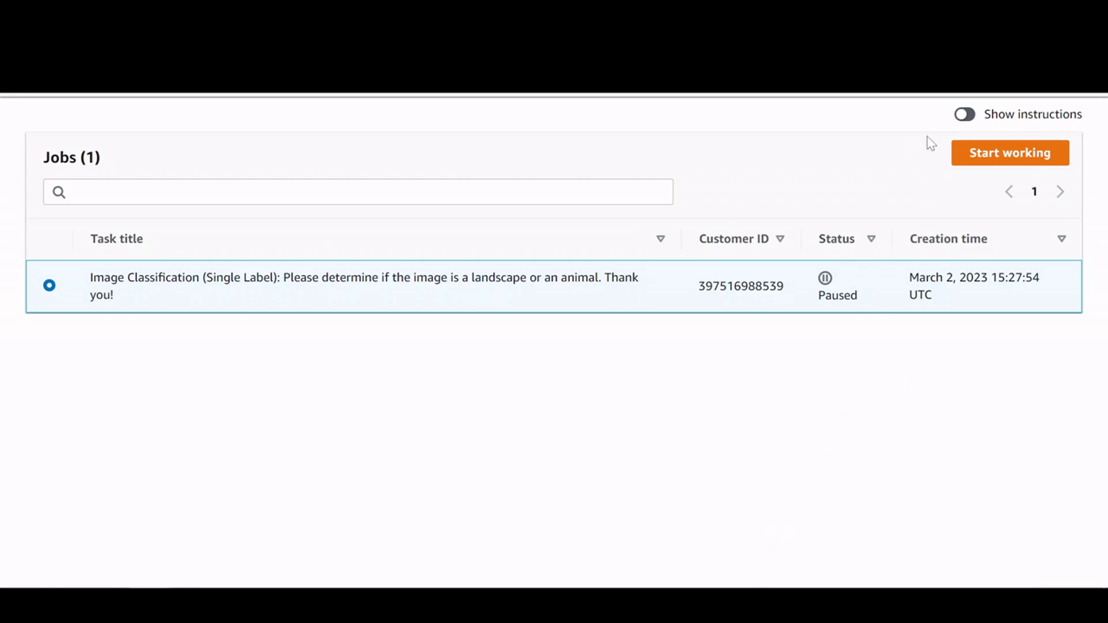
click(1022, 163)
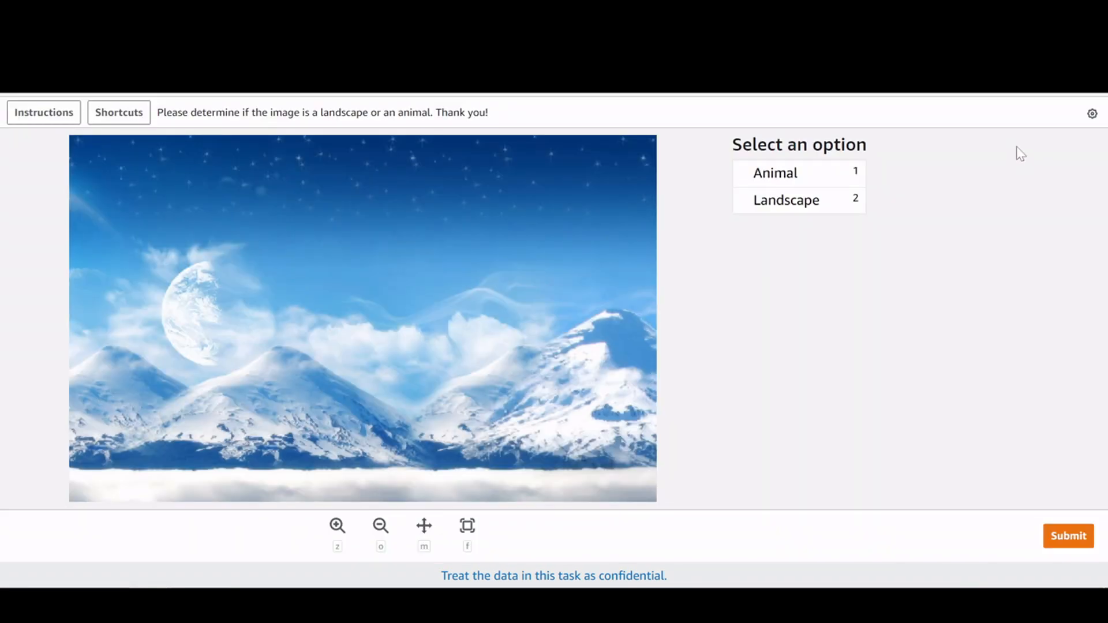
Step: Submit the snowy mountains image as Landscape, and stop and exit the labeling task at the lions image
click(777, 211)
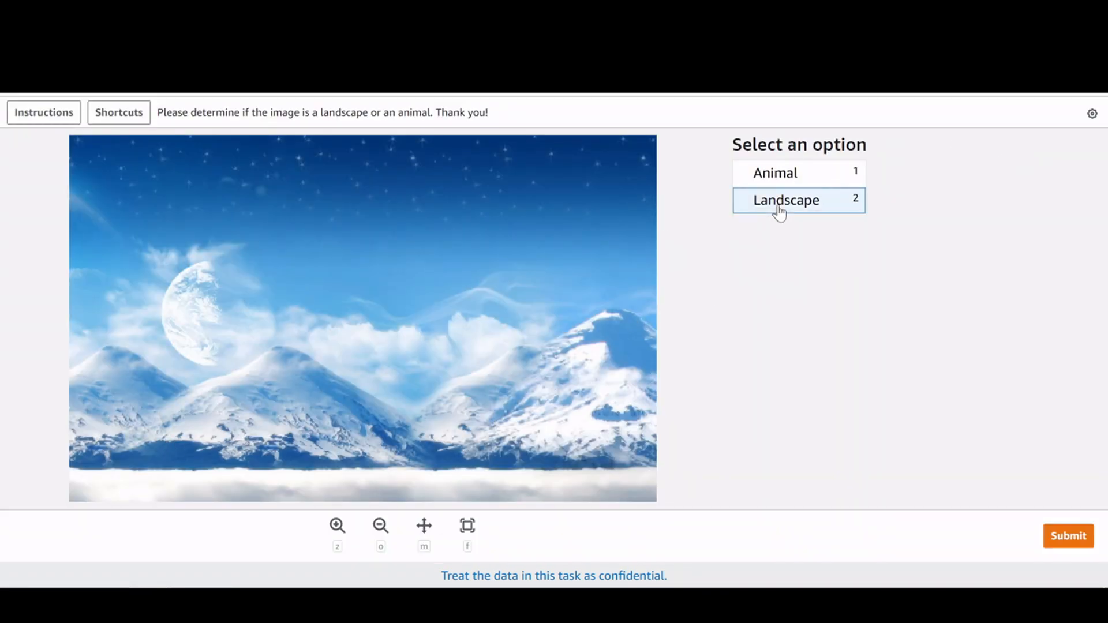
click(1069, 538)
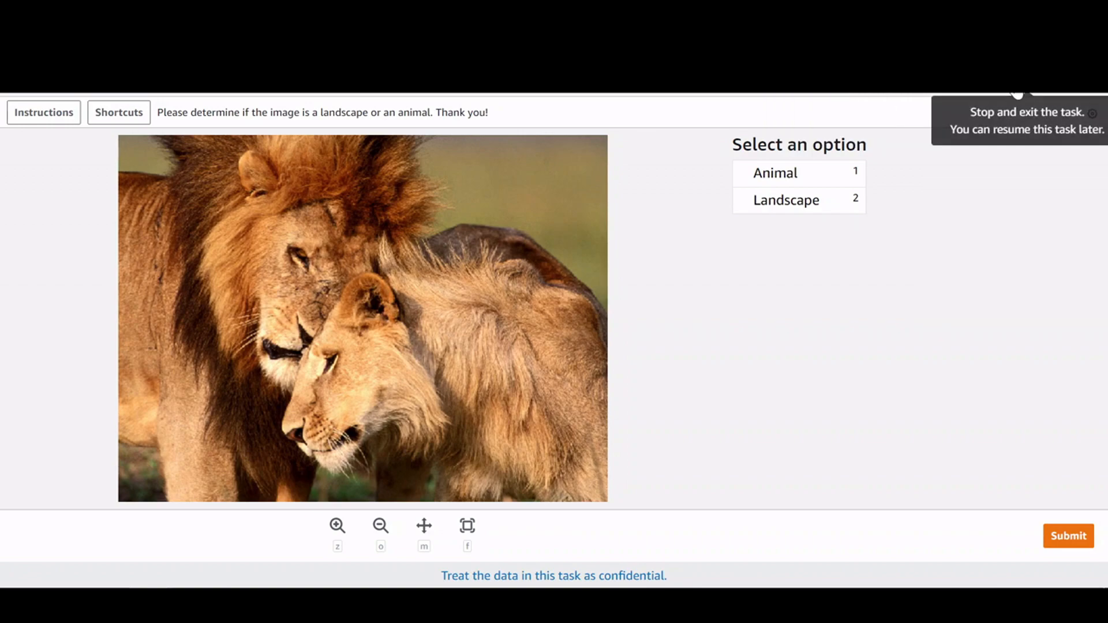
click(1021, 91)
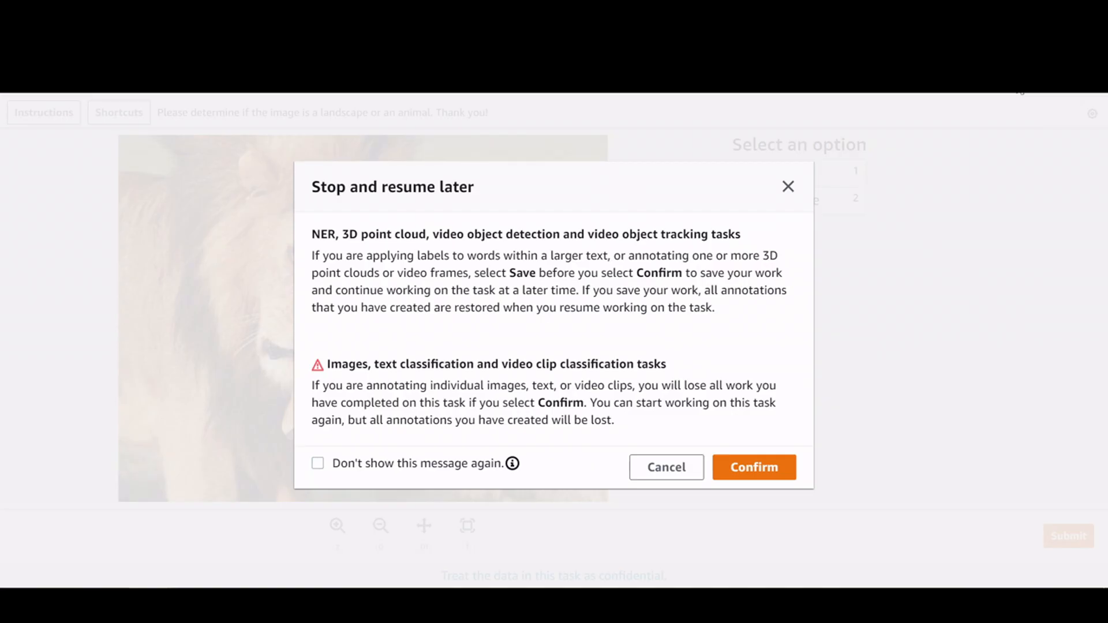
click(754, 469)
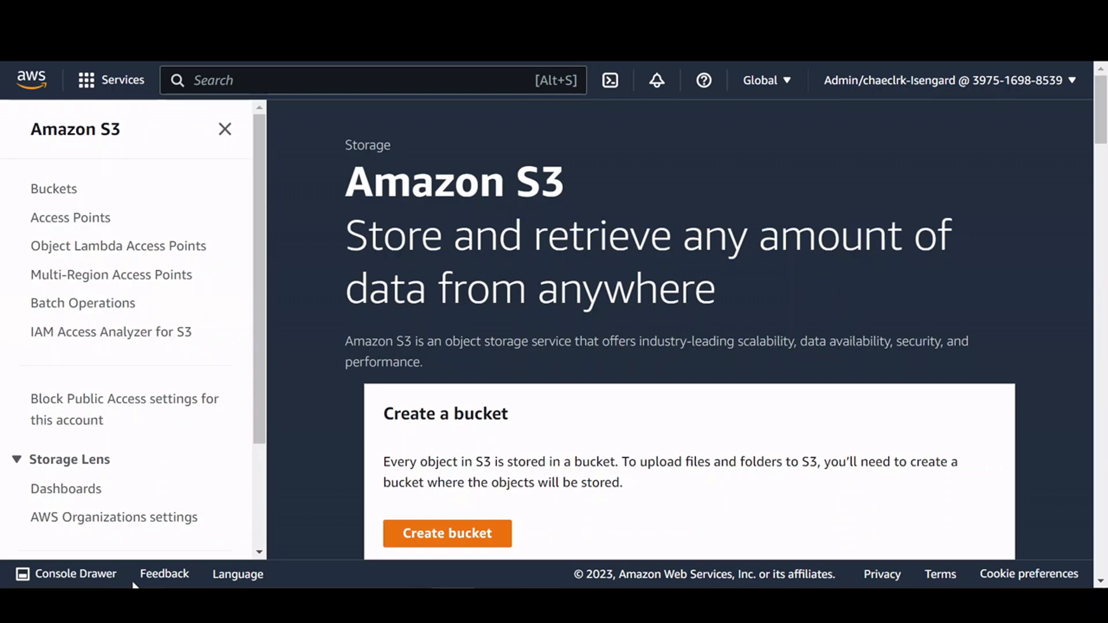
scroll(404, 274, down, 8)
scroll(260, 262, down, 3)
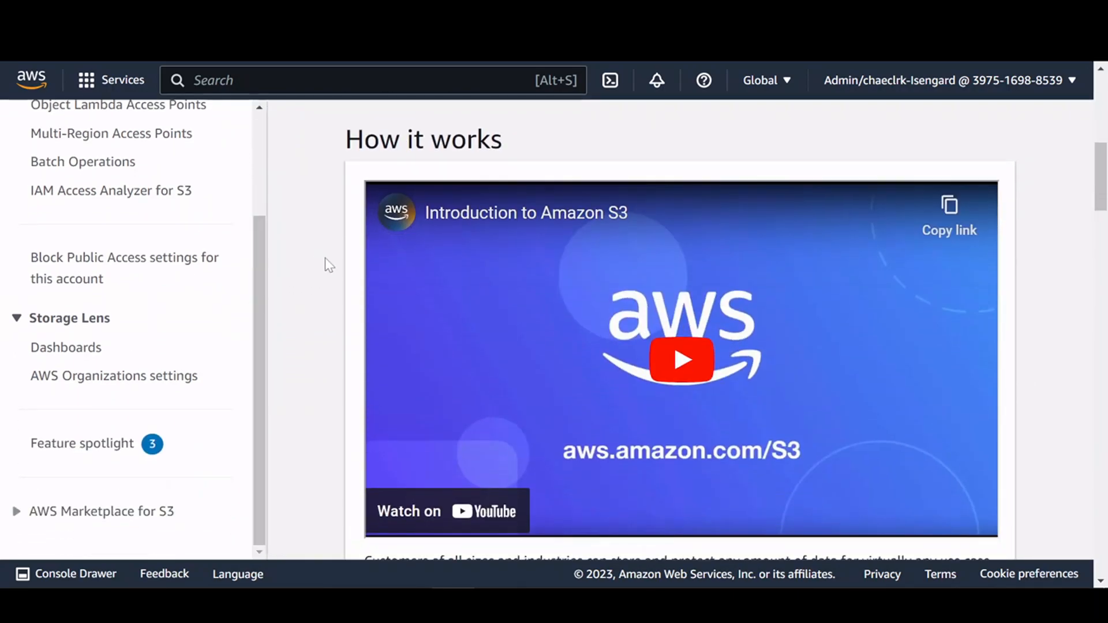
scroll(306, 277, down, 8)
scroll(312, 292, up, 15)
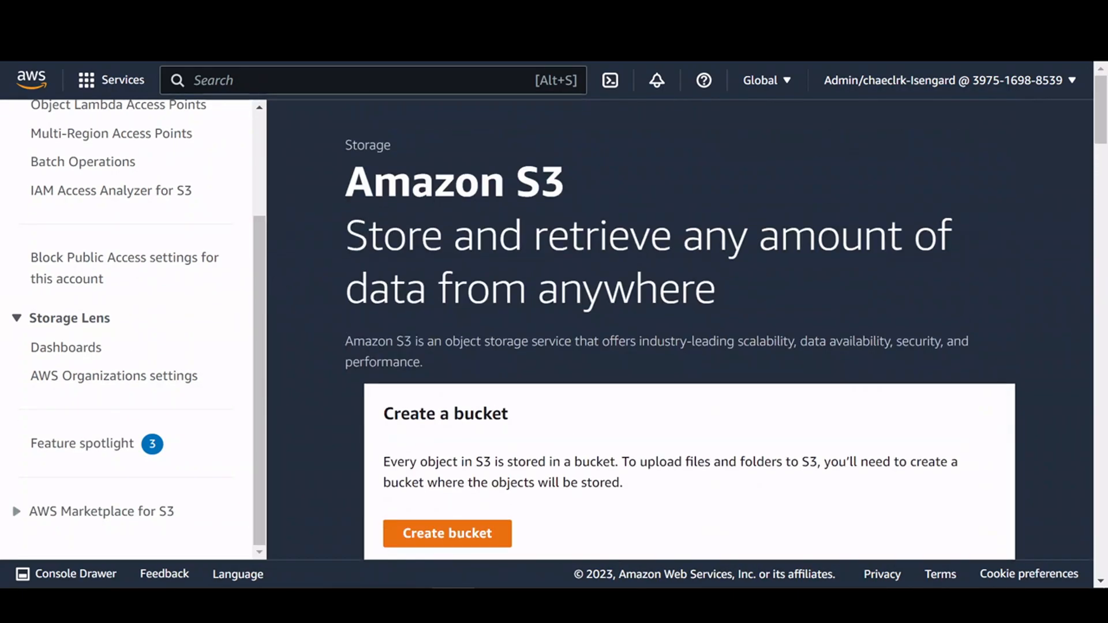
scroll(38, 293, up, 5)
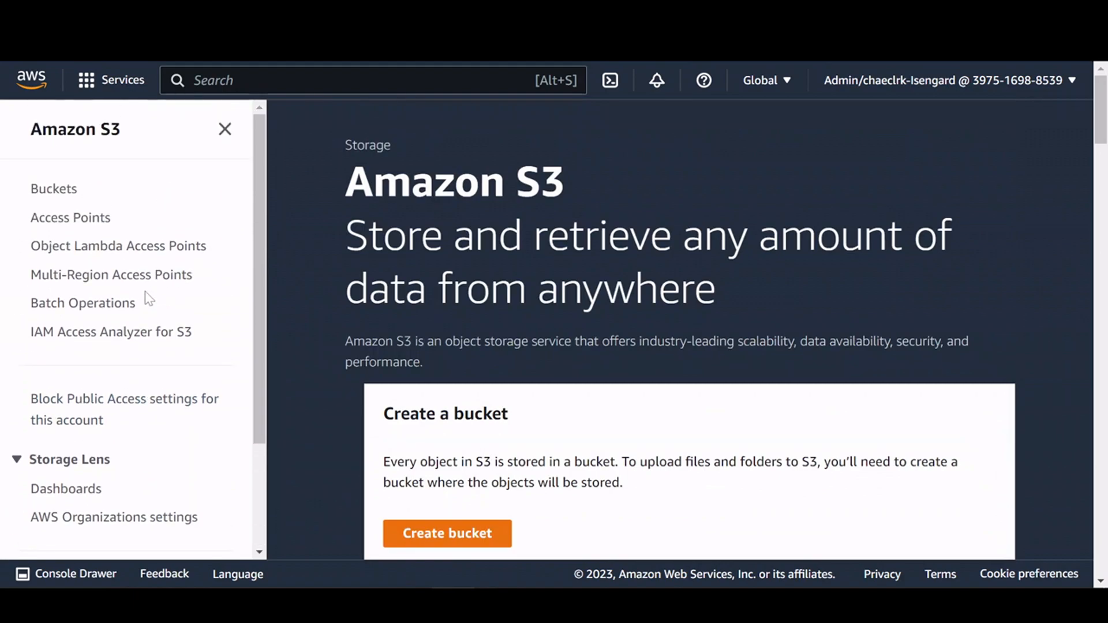
Step: In the Amazon S3 console, open the Wallpapers/ folder of the sagemaker-us-west-2 bucket
click(58, 191)
scroll(461, 358, down, 6)
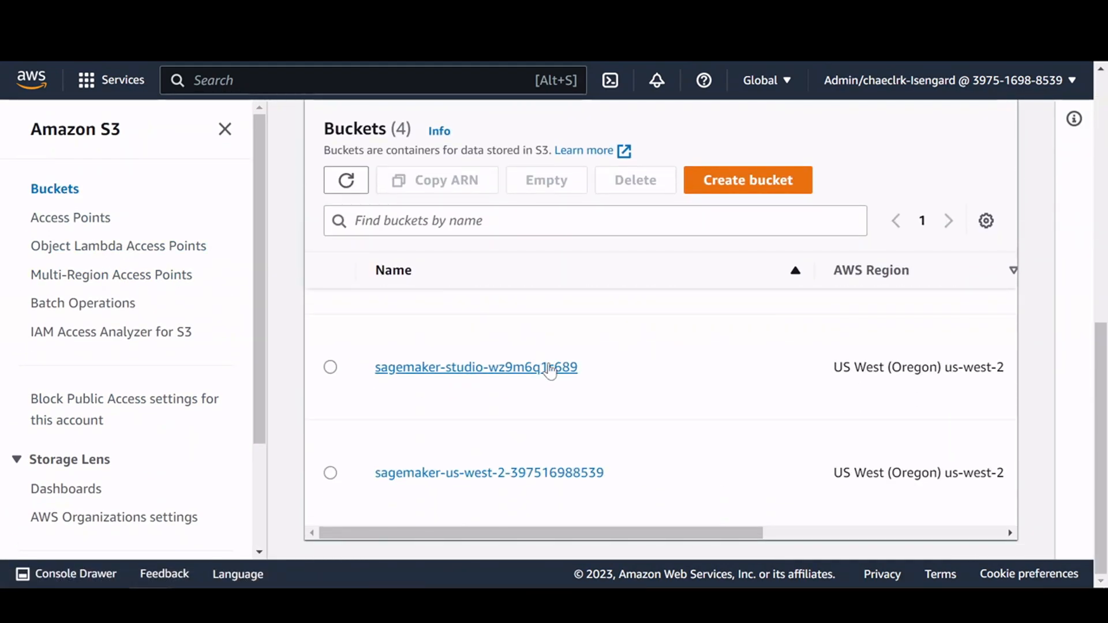
click(531, 475)
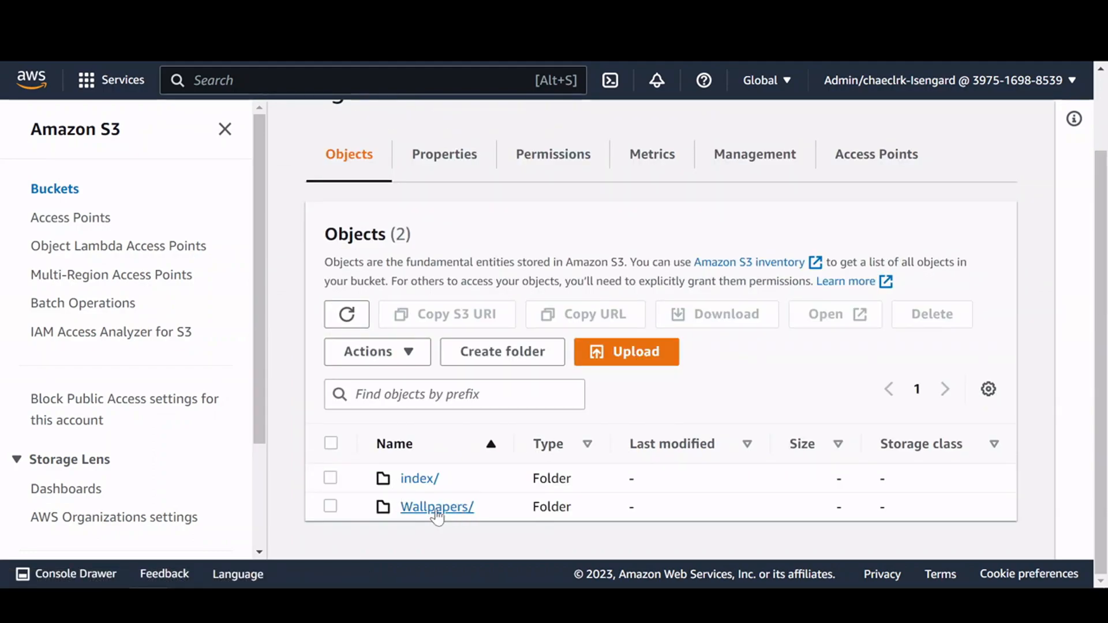
click(448, 506)
Step: Look through the image files in the Wallpapers/ folder and open the data-labeling-images/ output folder
scroll(577, 370, down, 2)
scroll(577, 381, down, 10)
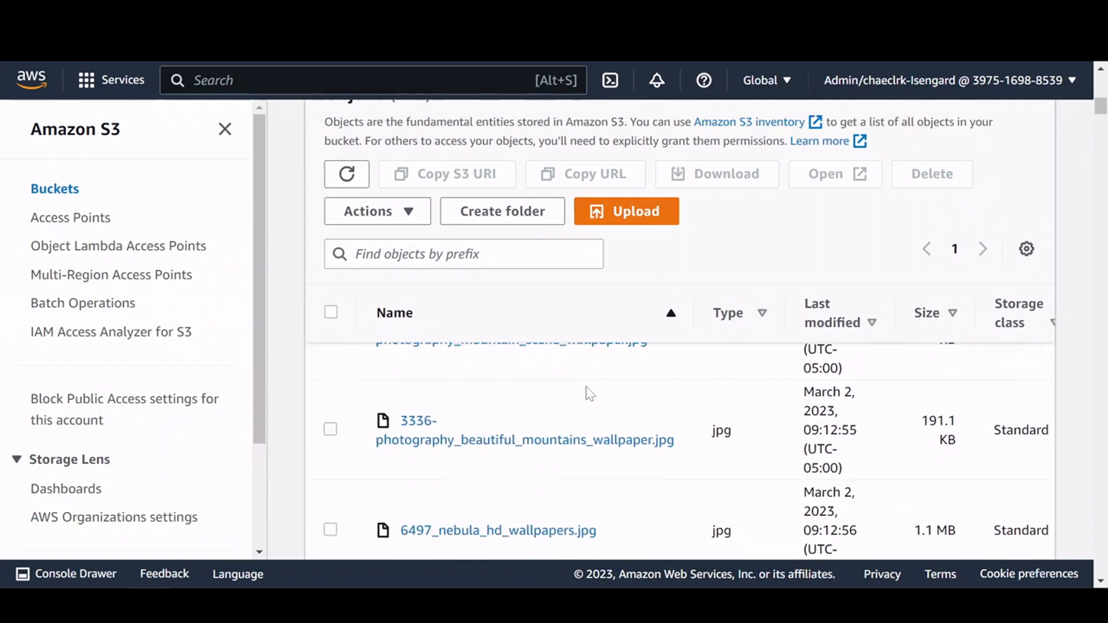
scroll(600, 415, down, 20)
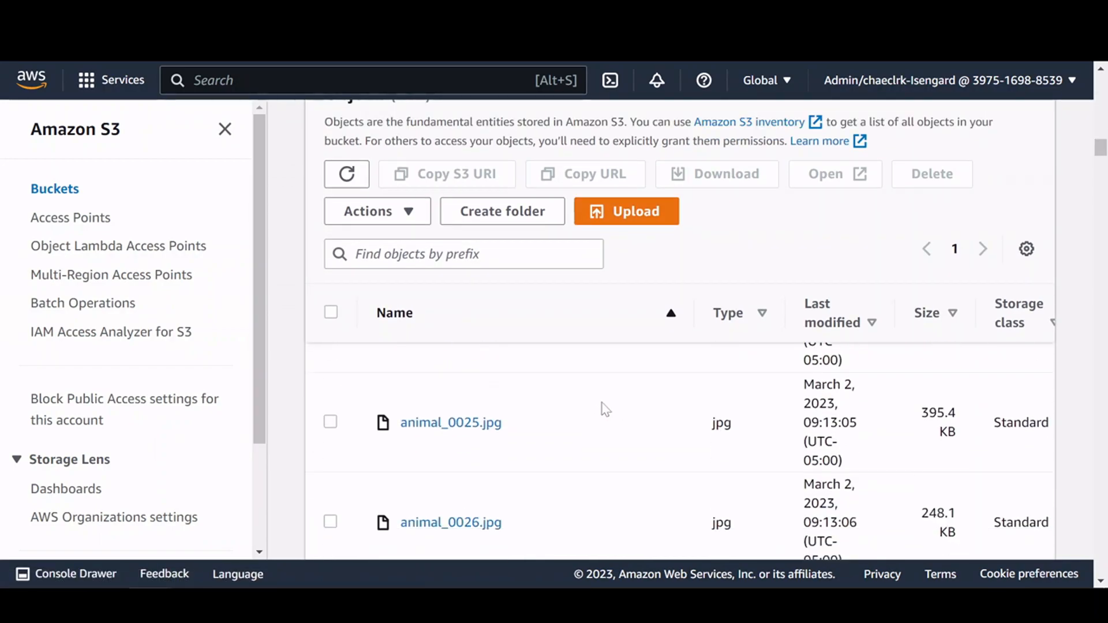
scroll(604, 410, down, 20)
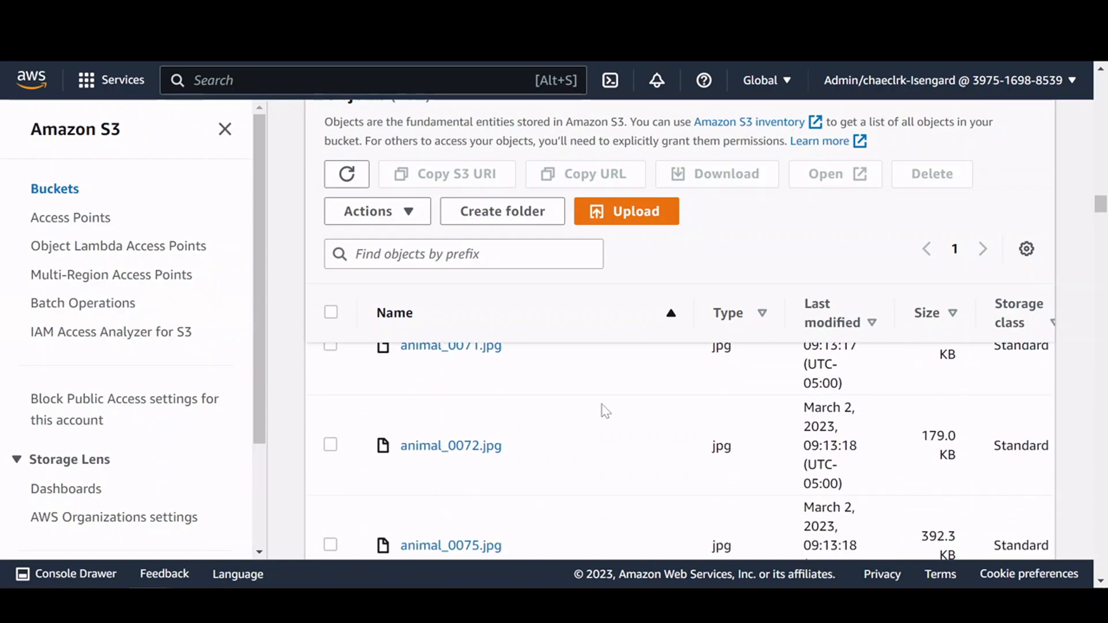
scroll(604, 409, down, 20)
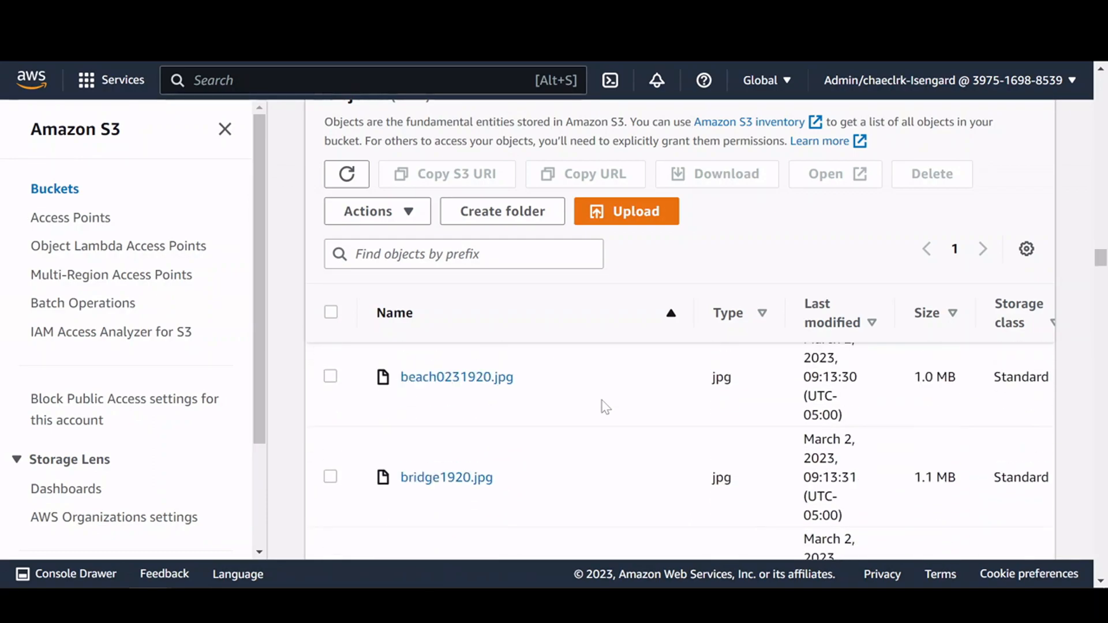
scroll(605, 407, up, 5)
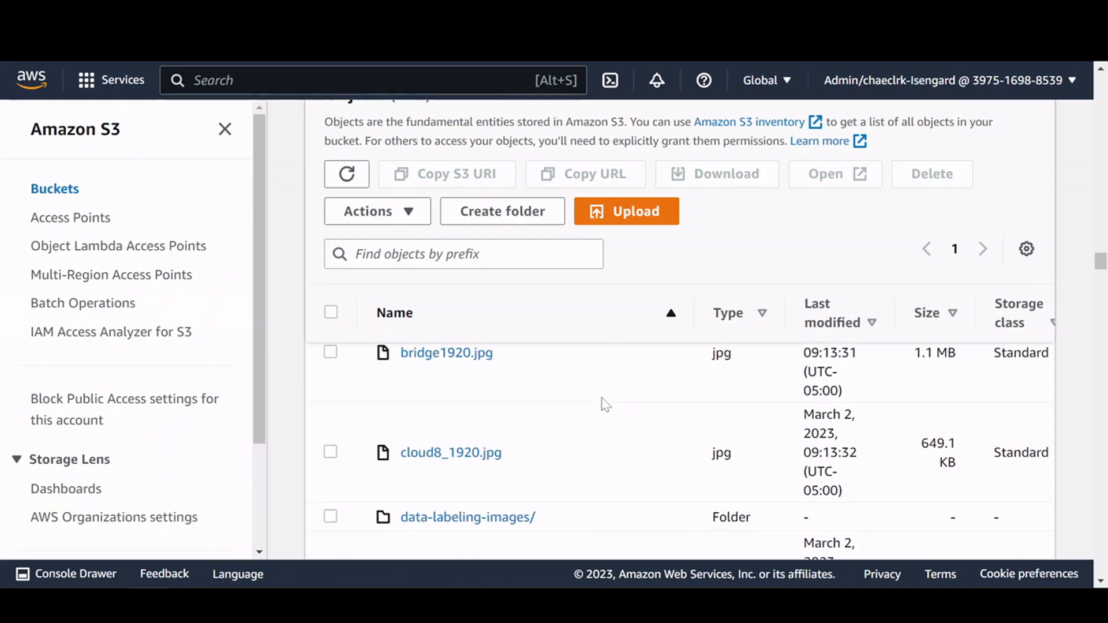
scroll(607, 396, down, 2)
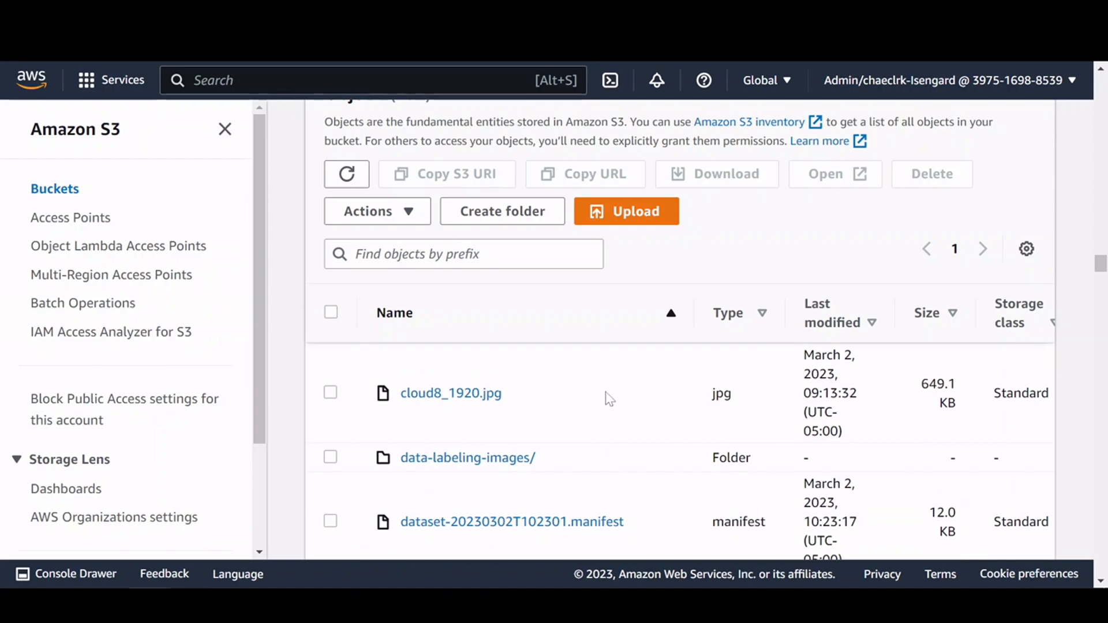
click(452, 459)
scroll(624, 381, down, 2)
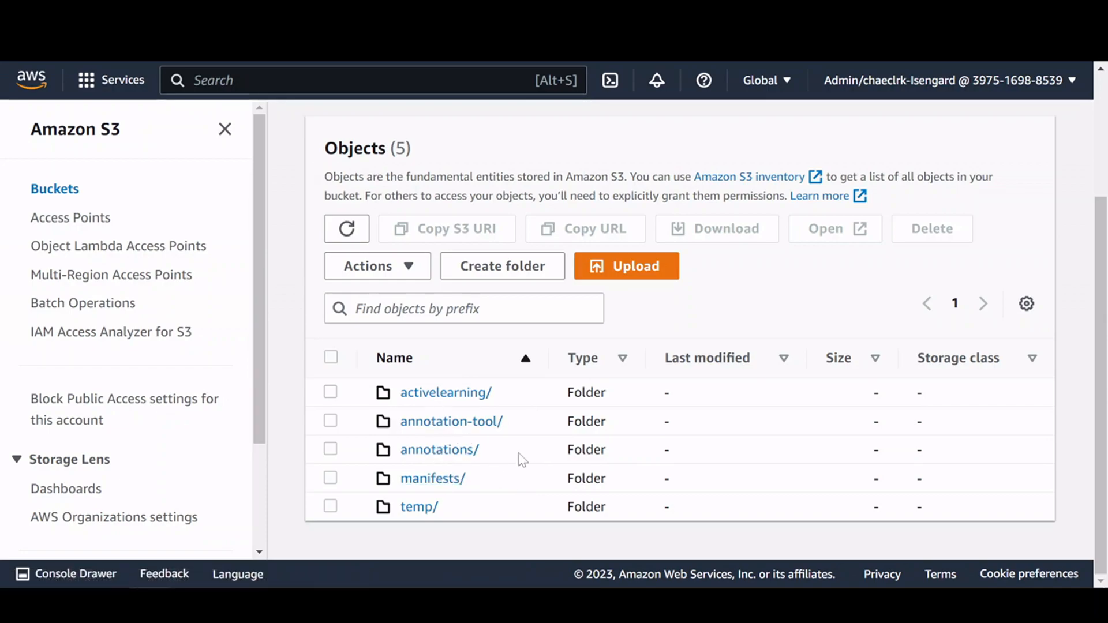
Step: Open the consolidation-response/ folder inside annotations/consolidated-annotation/ of the labeling output
click(434, 454)
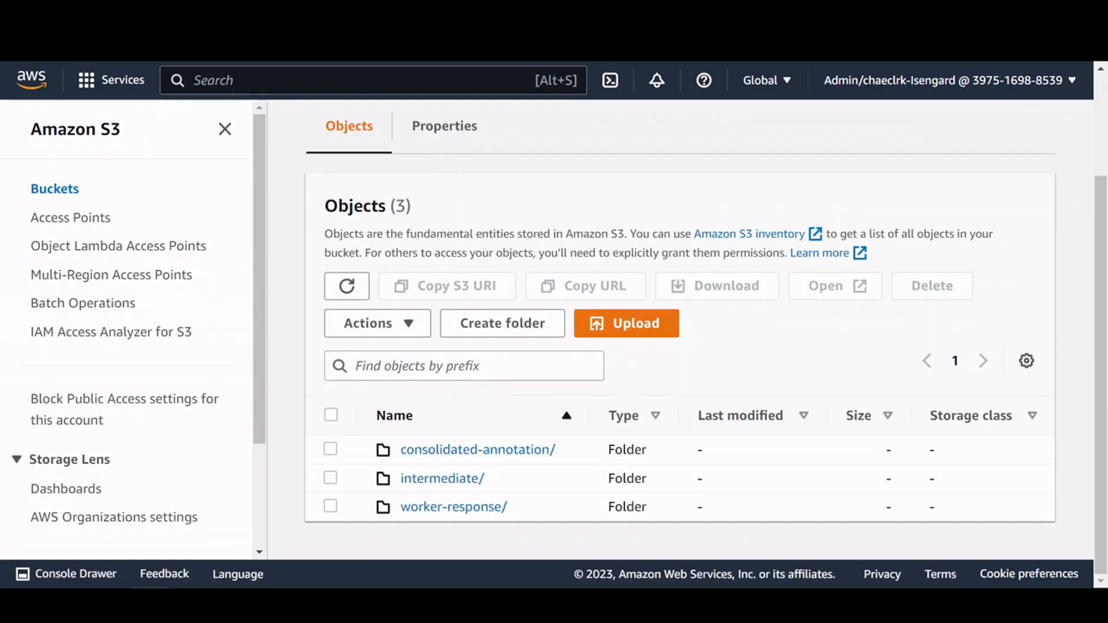
scroll(585, 351, up, 2)
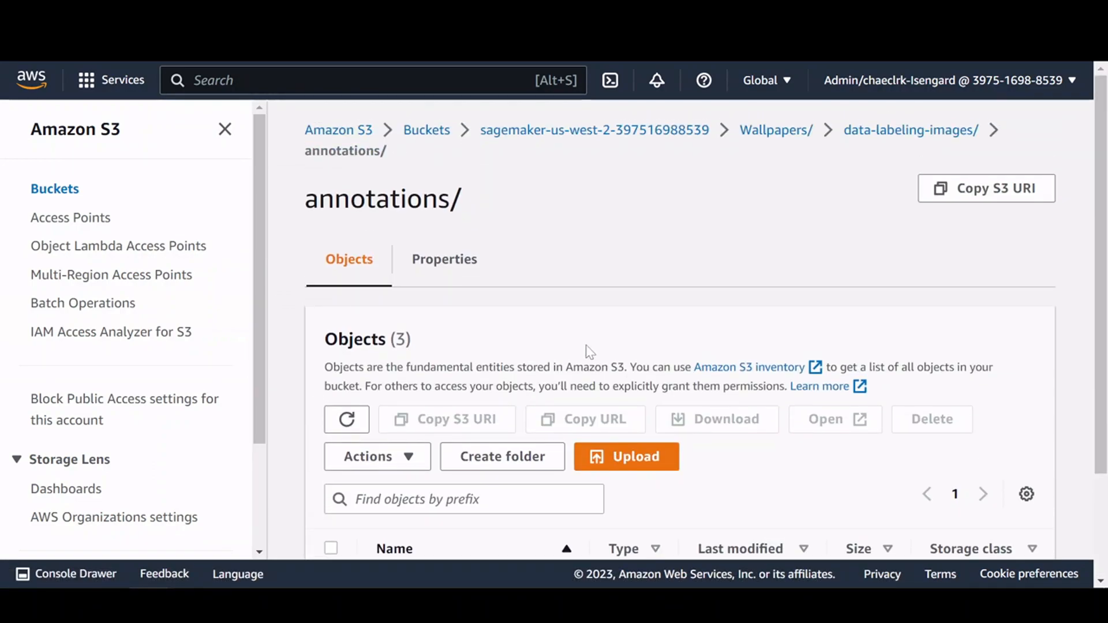
scroll(511, 467, down, 2)
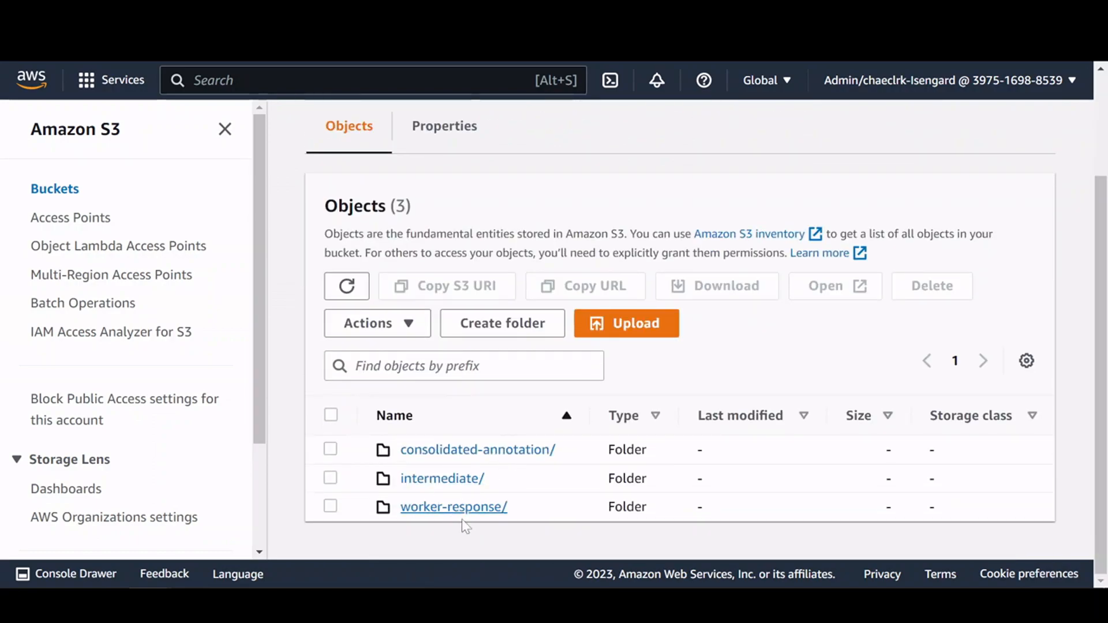
click(453, 452)
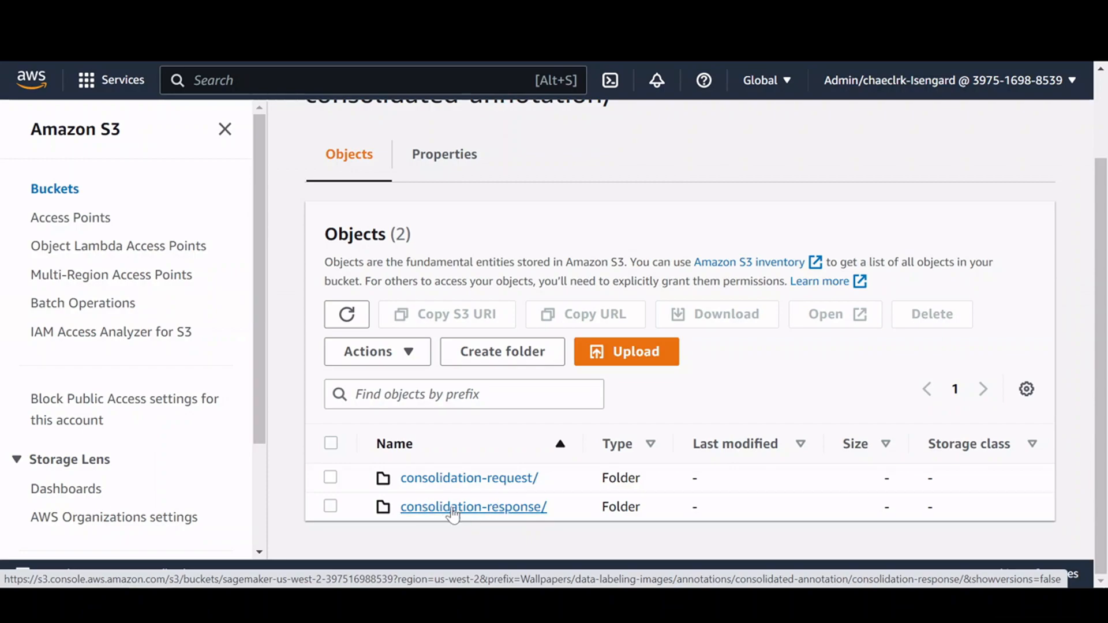
click(455, 507)
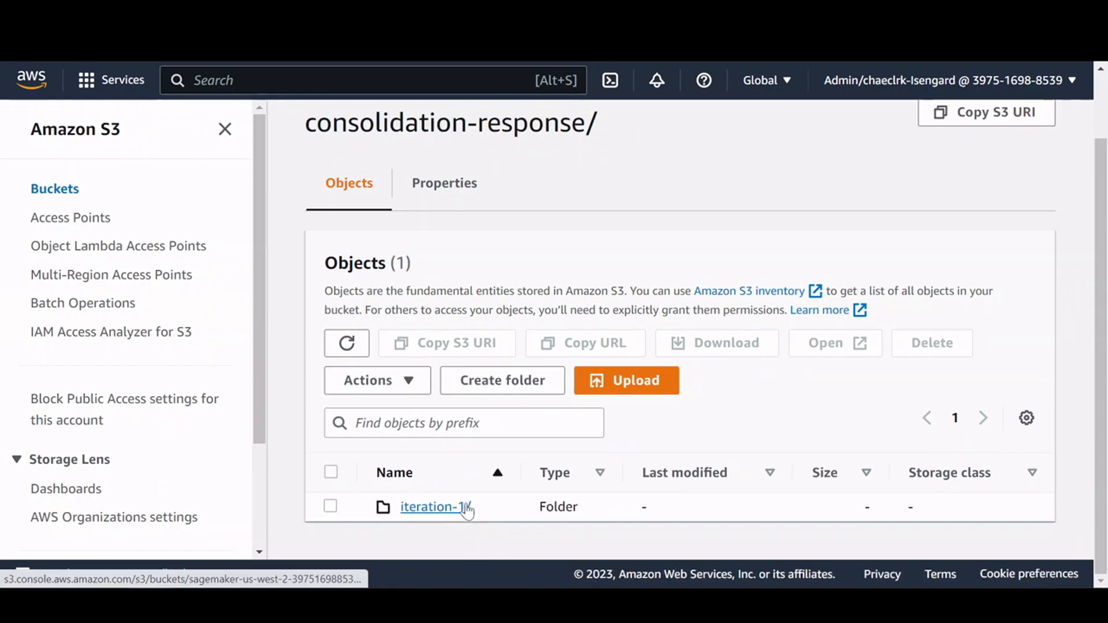
Step: Open the iteration-1/ folder and look through its consolidated annotation JSON files
click(434, 511)
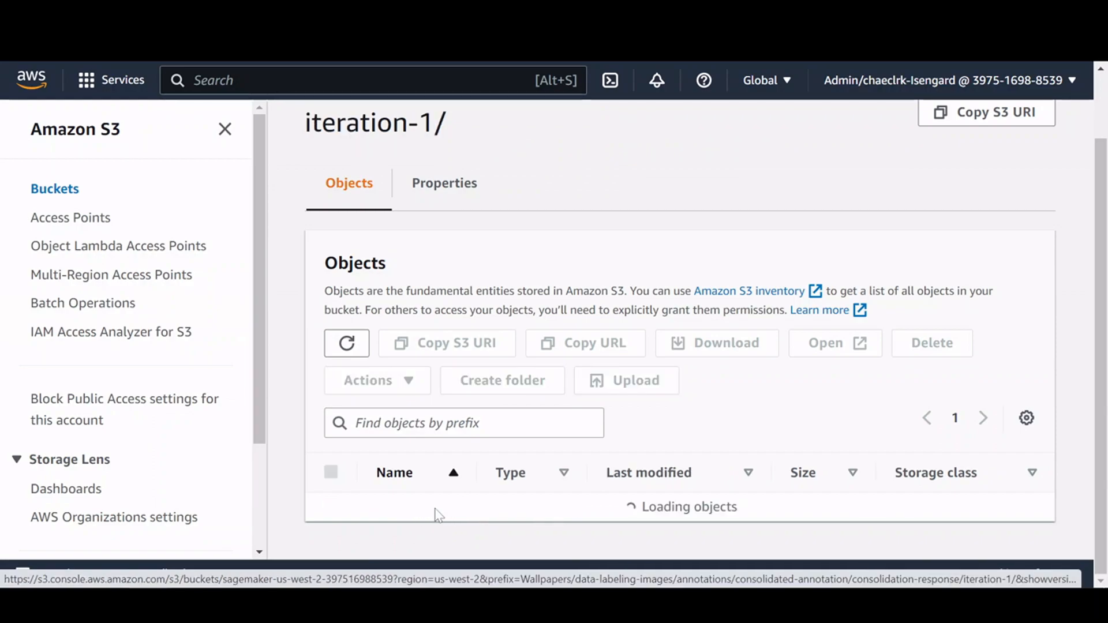
scroll(502, 427, down, 5)
scroll(428, 465, up, 5)
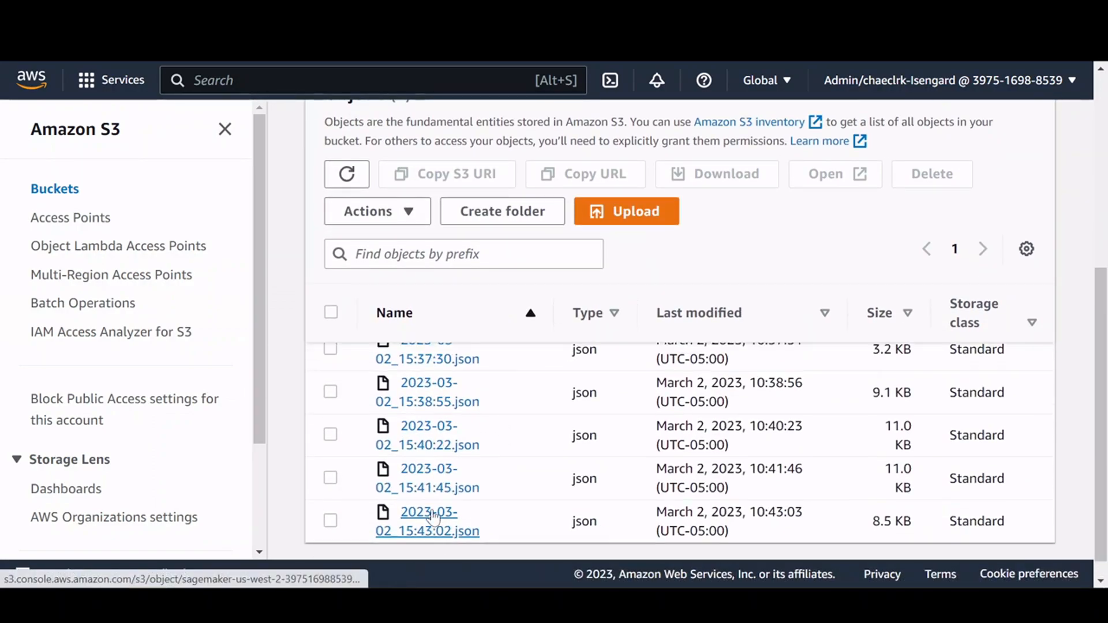
scroll(451, 466, down, 5)
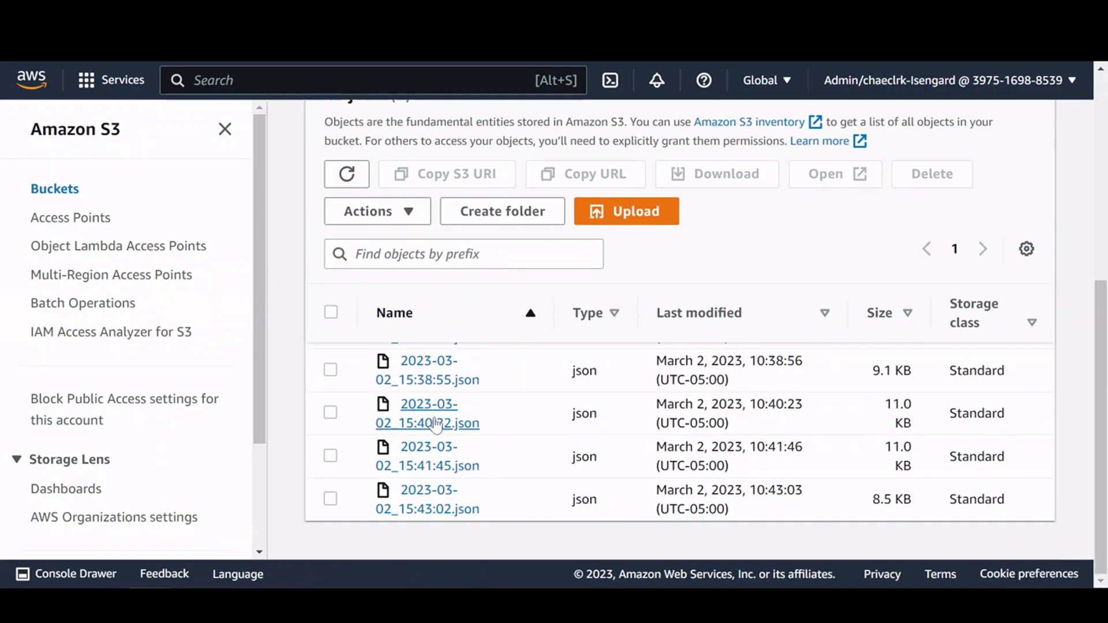
scroll(467, 441, up, 5)
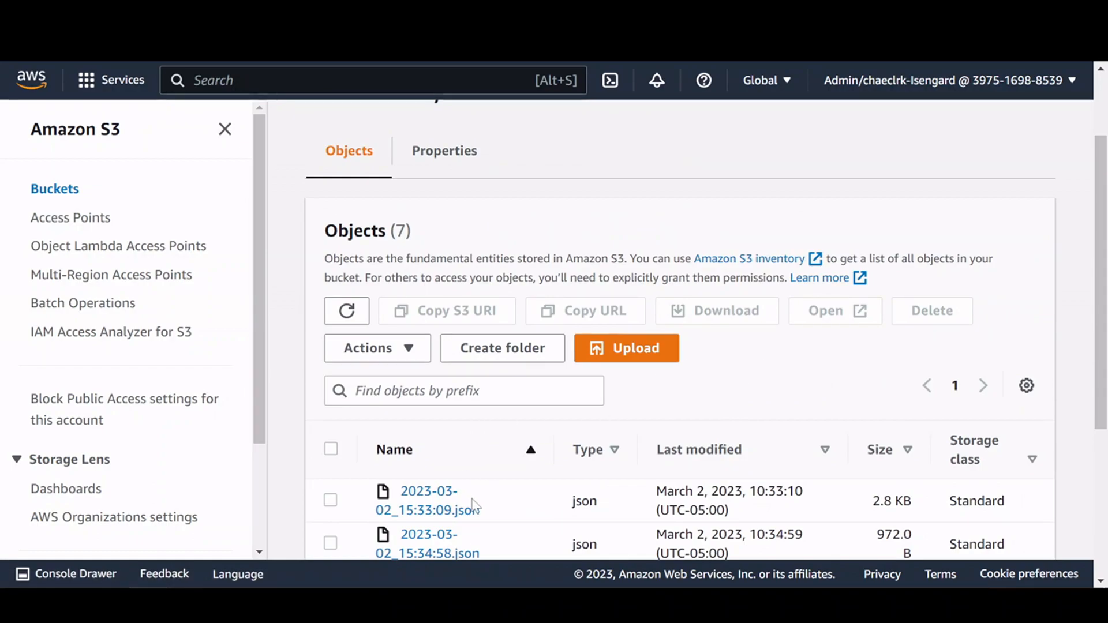
Step: Download the 2023-03-02_15:33:09.json annotation file, open it in the code editor and dismiss the extension suggestion
click(330, 499)
click(725, 314)
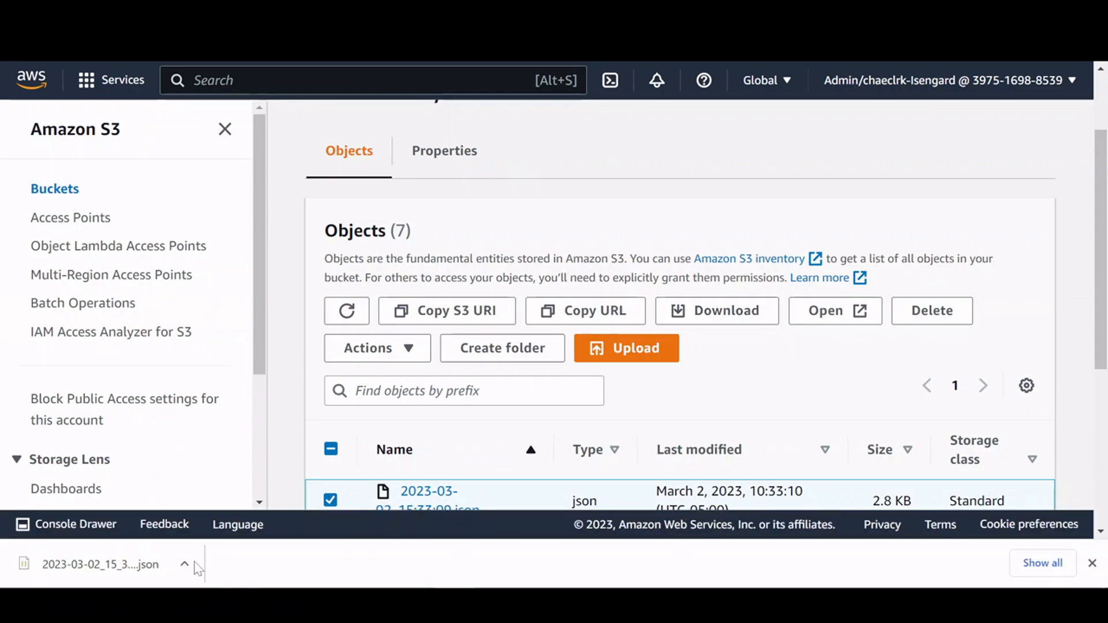
click(193, 566)
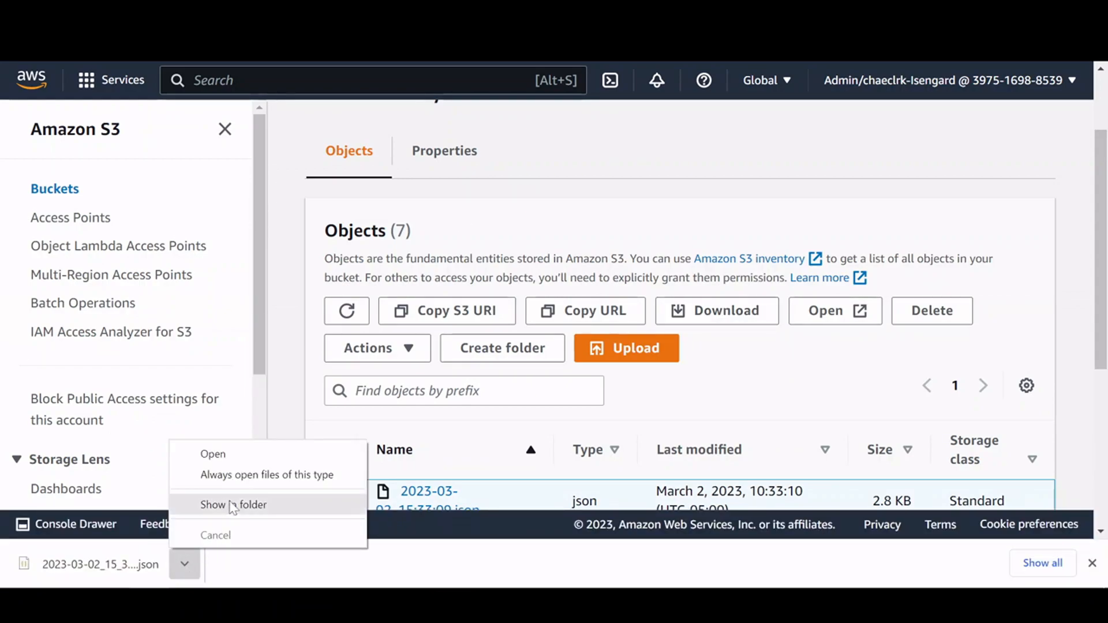
click(391, 566)
click(99, 564)
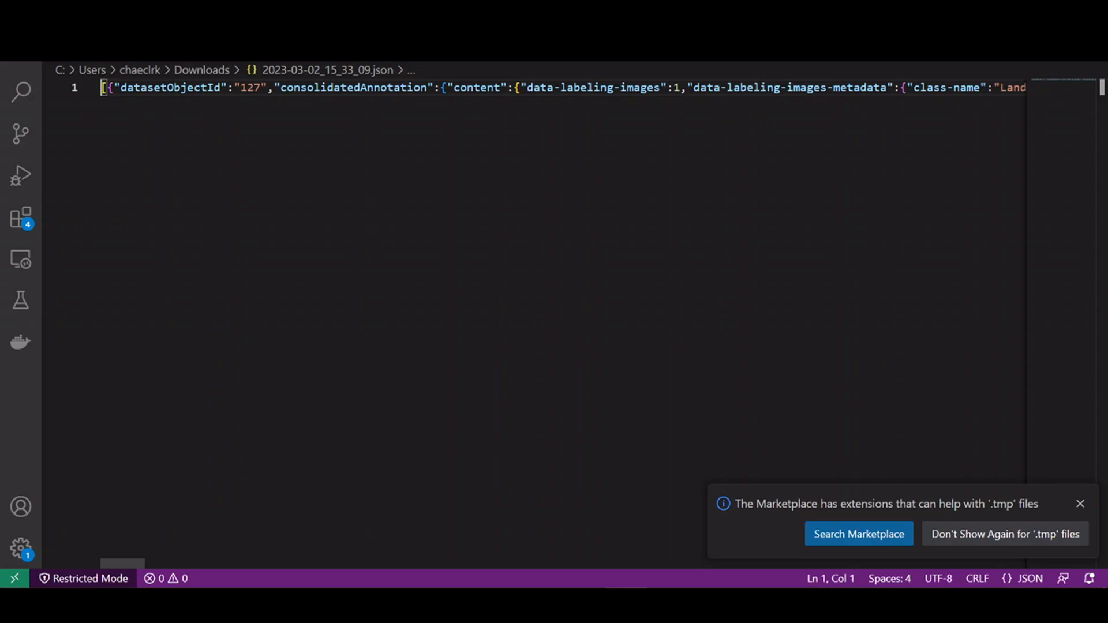
click(1079, 504)
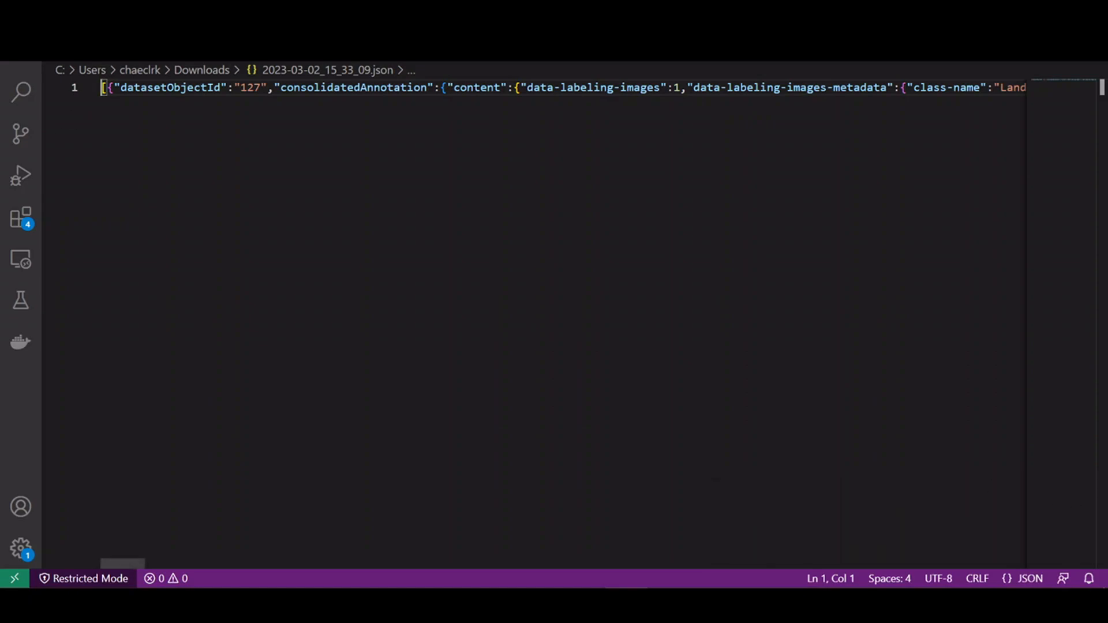
Step: Examine the first annotation record's datasetObjectId, consolidatedAnnotation, class-name, job-name and human-annotated fields
double_click(171, 88)
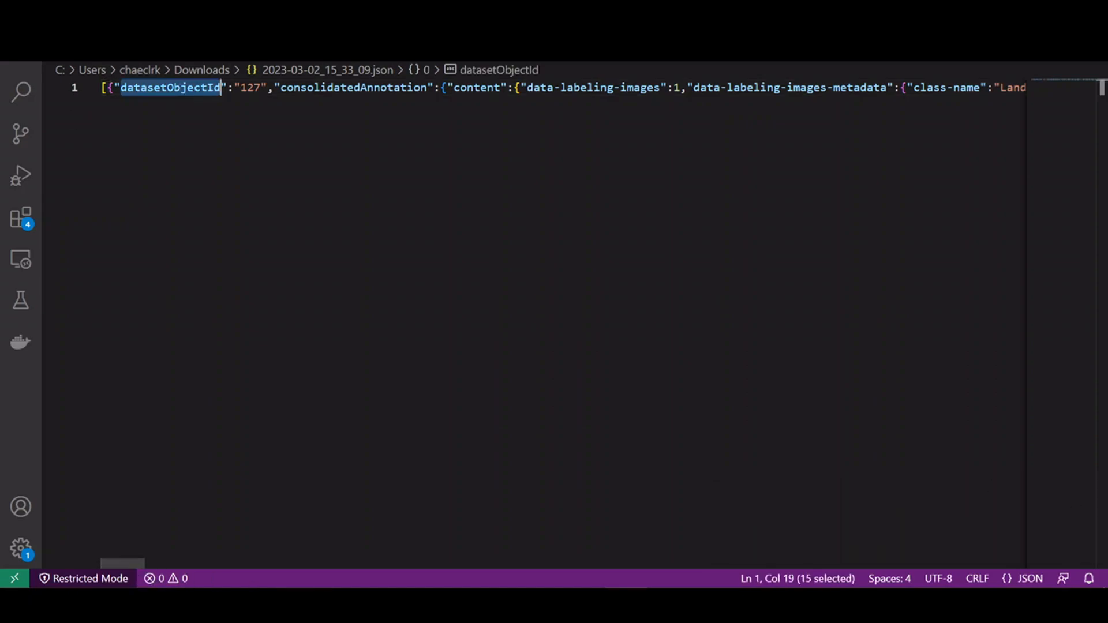
double_click(251, 88)
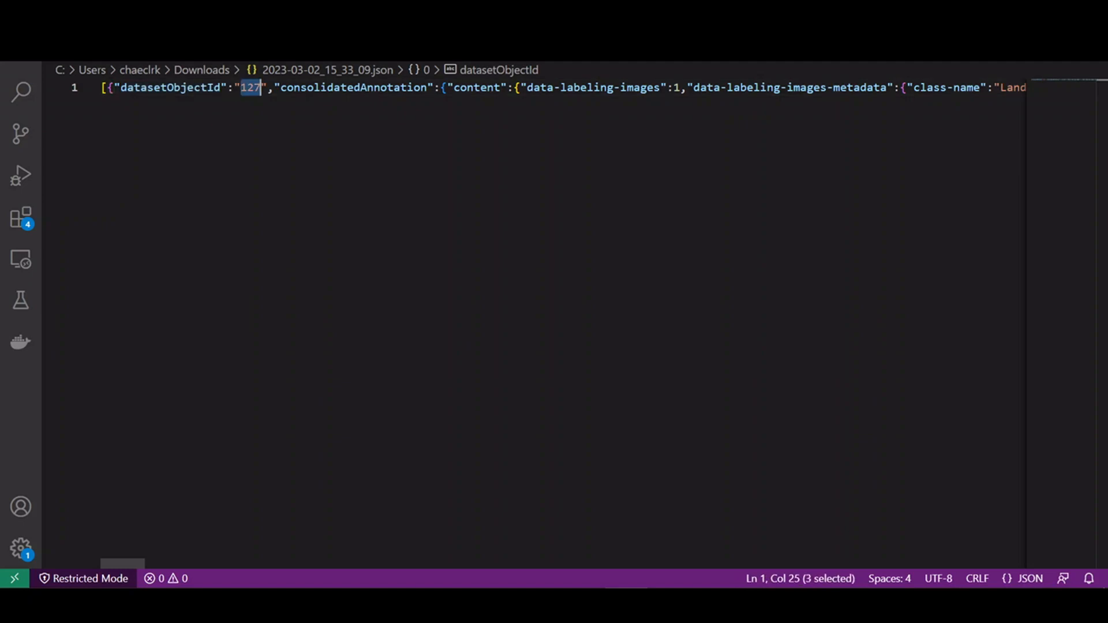
double_click(327, 88)
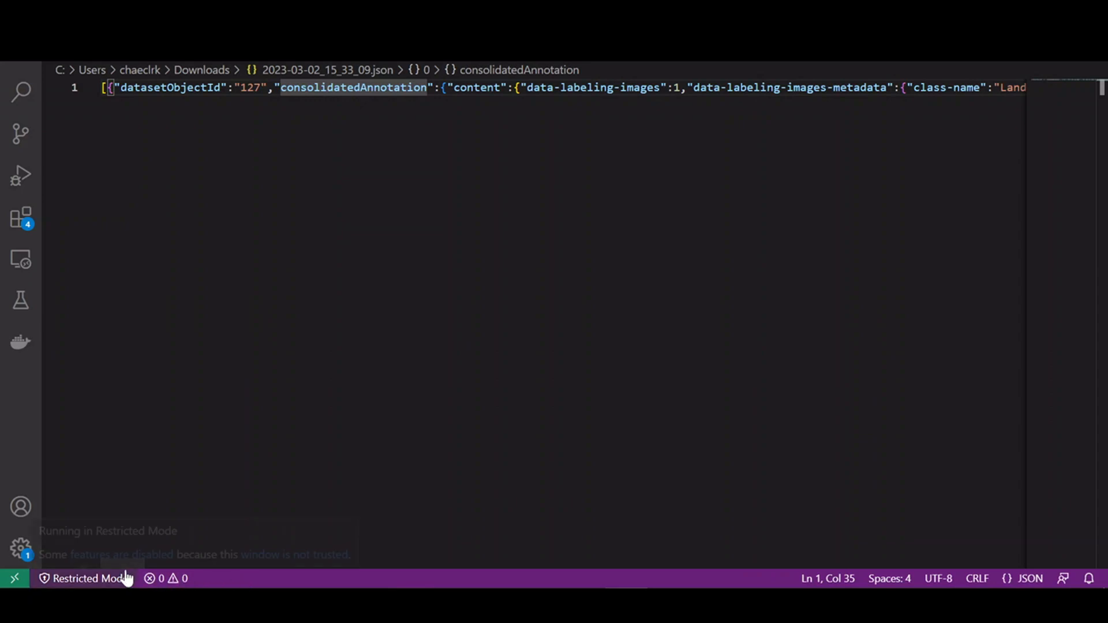
drag(128, 563, 155, 564)
drag(349, 88, 483, 88)
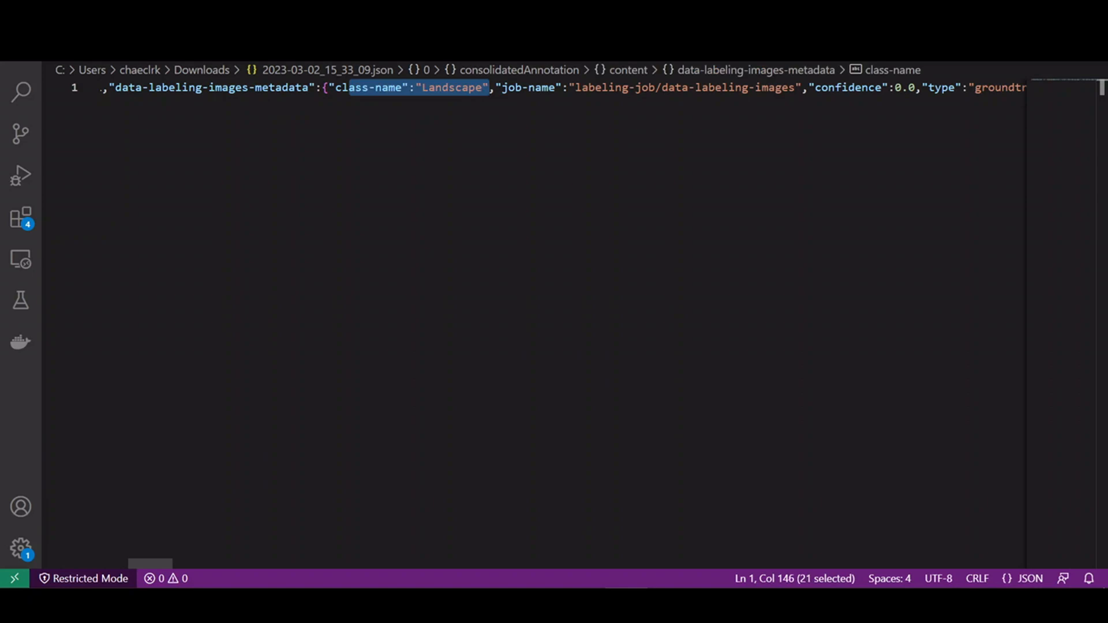
drag(542, 88, 734, 88)
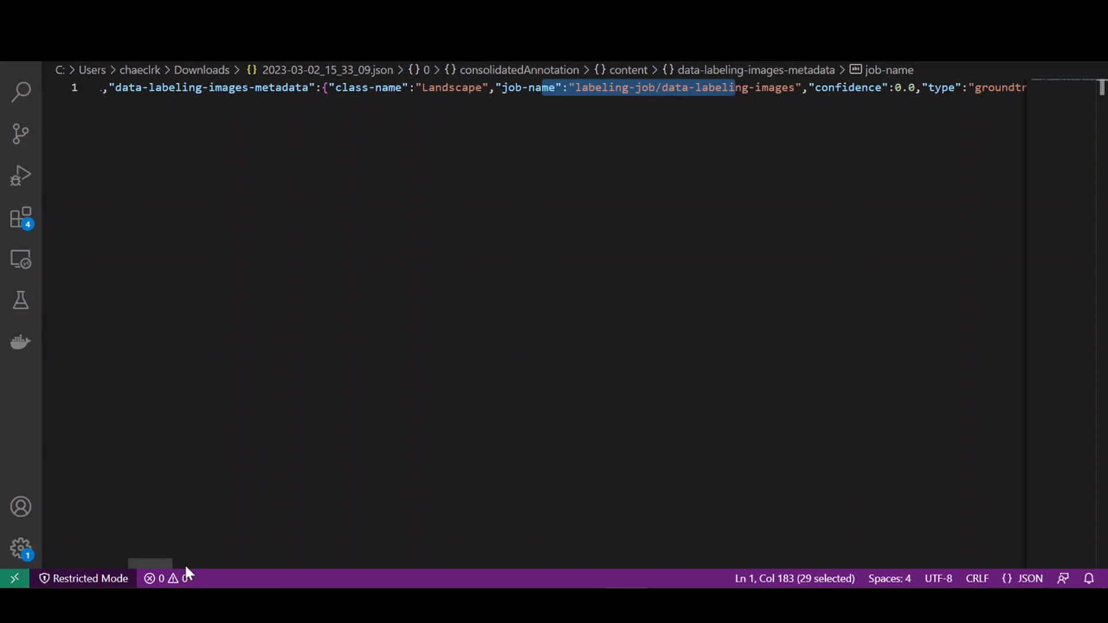
drag(148, 563, 195, 561)
drag(277, 87, 385, 88)
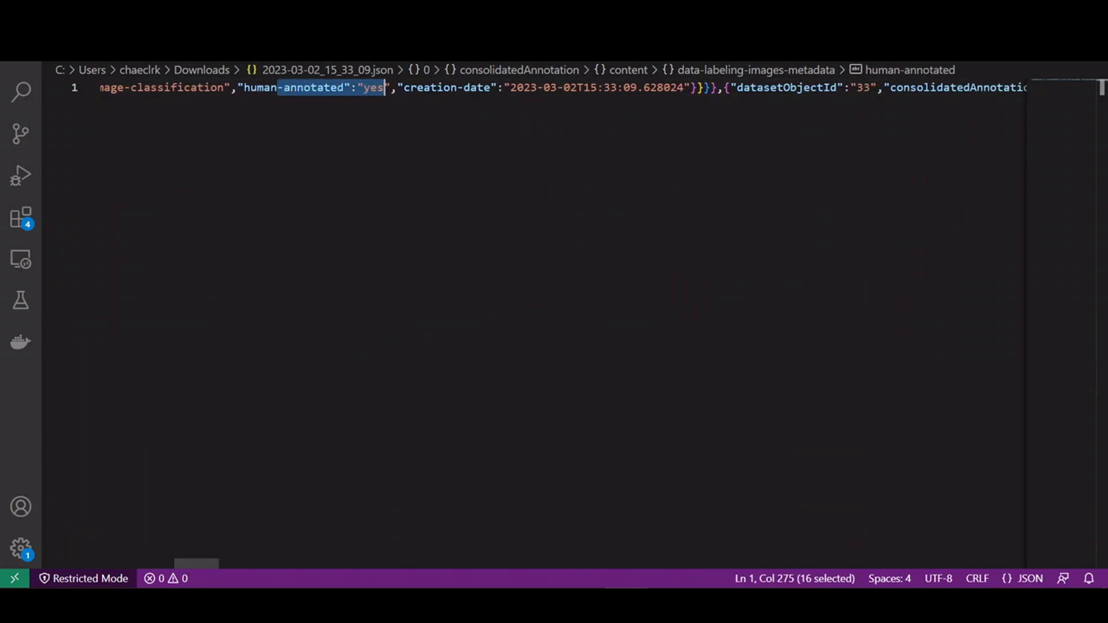
Step: Examine the remaining annotation records in the JSON file, from datasetObjectId 33 through to the end
drag(199, 565, 219, 560)
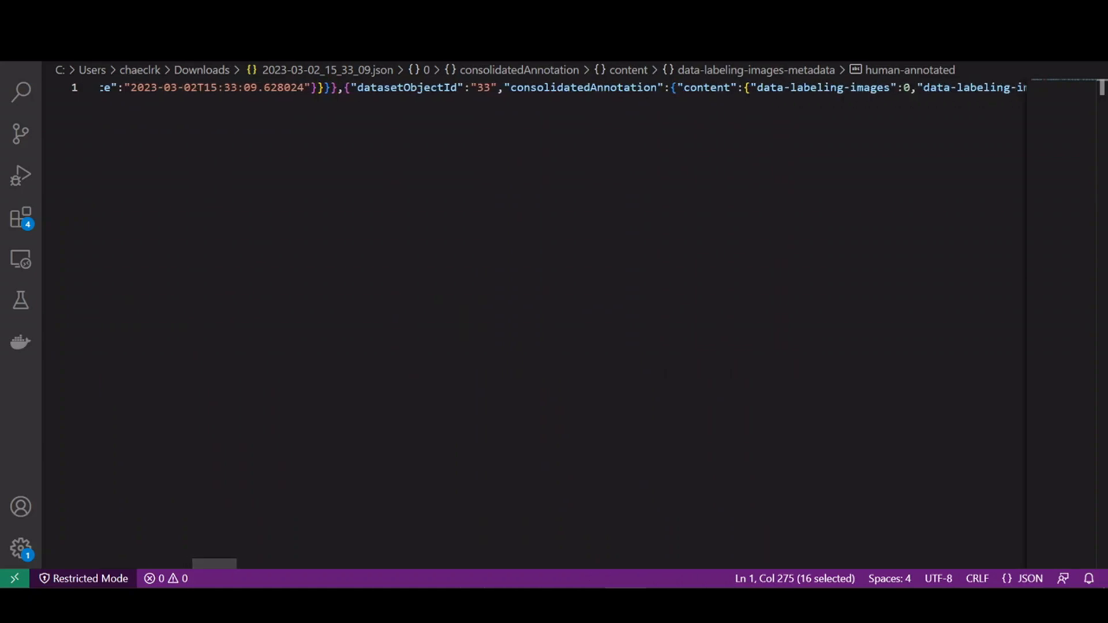
drag(345, 87, 1027, 87)
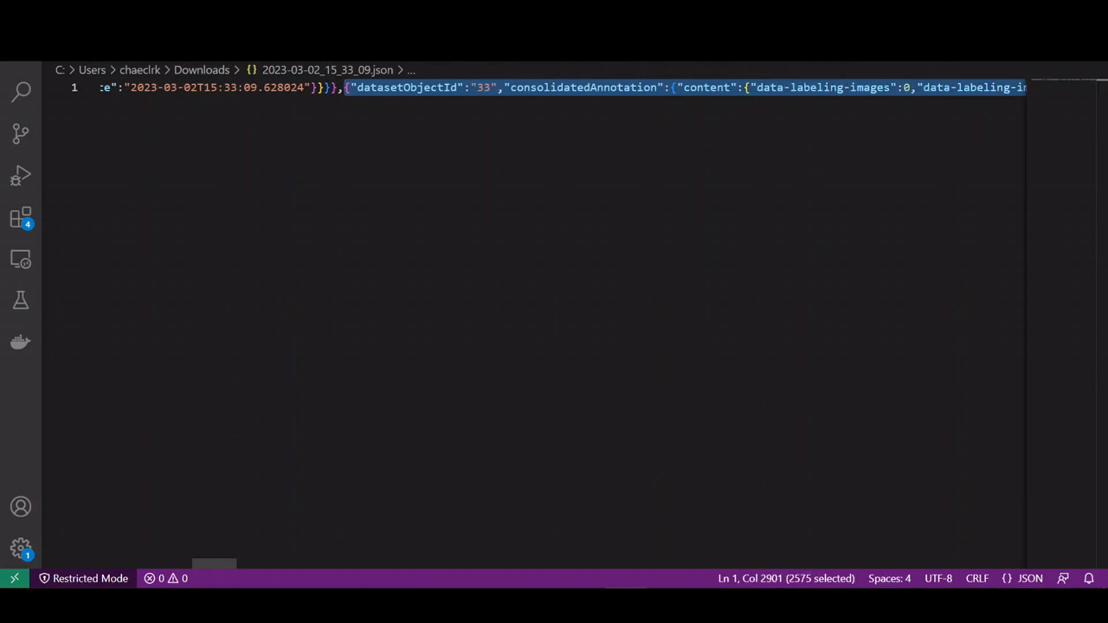
click(837, 115)
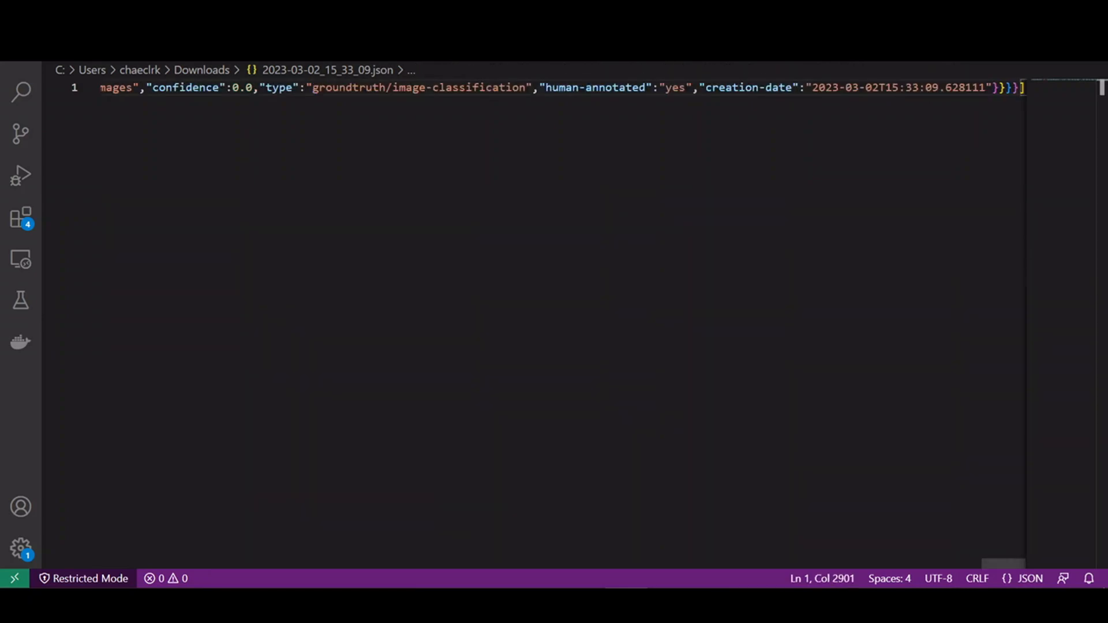
click(995, 87)
click(913, 88)
drag(841, 88, 808, 69)
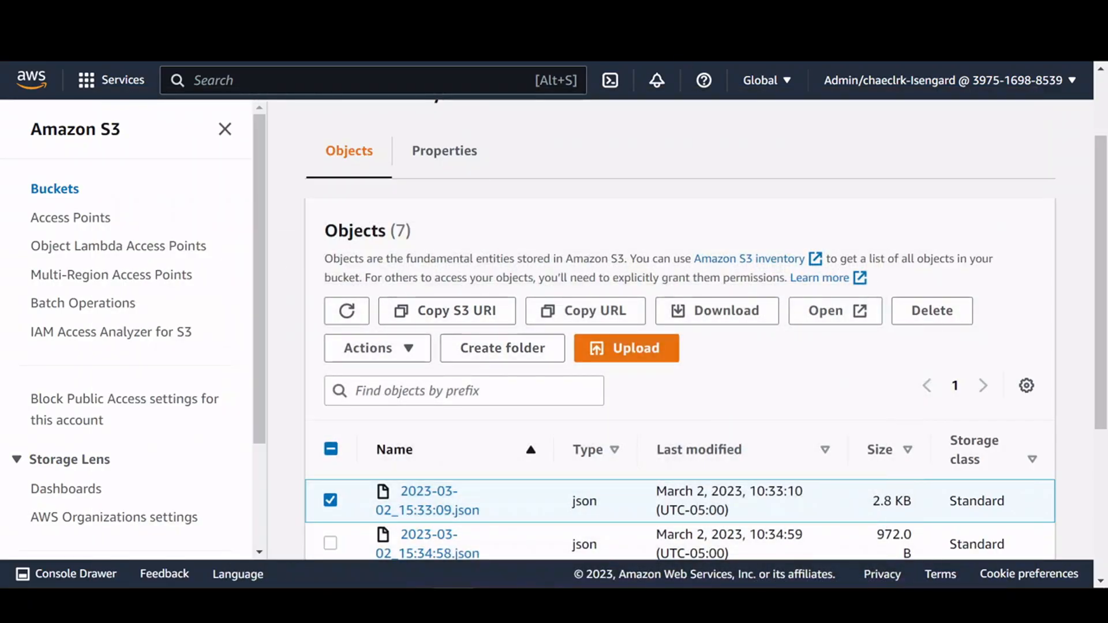
Step: Switch back to the Amazon S3 console and return to the root of the sagemaker-us-west-2 bucket
scroll(287, 239, up, 1)
scroll(287, 239, up, 2)
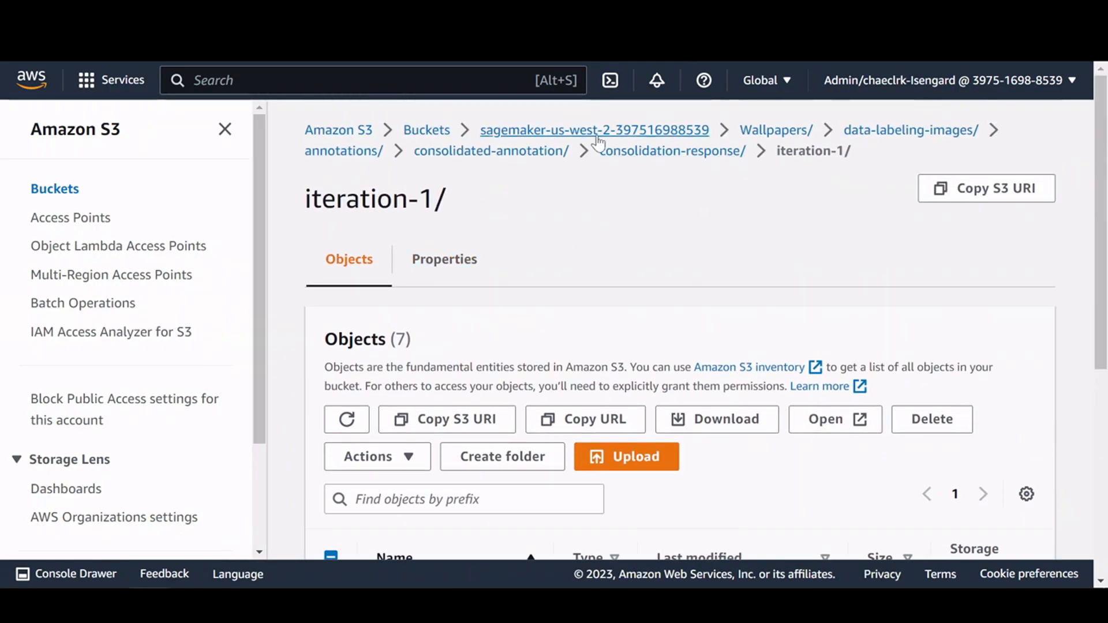
click(686, 134)
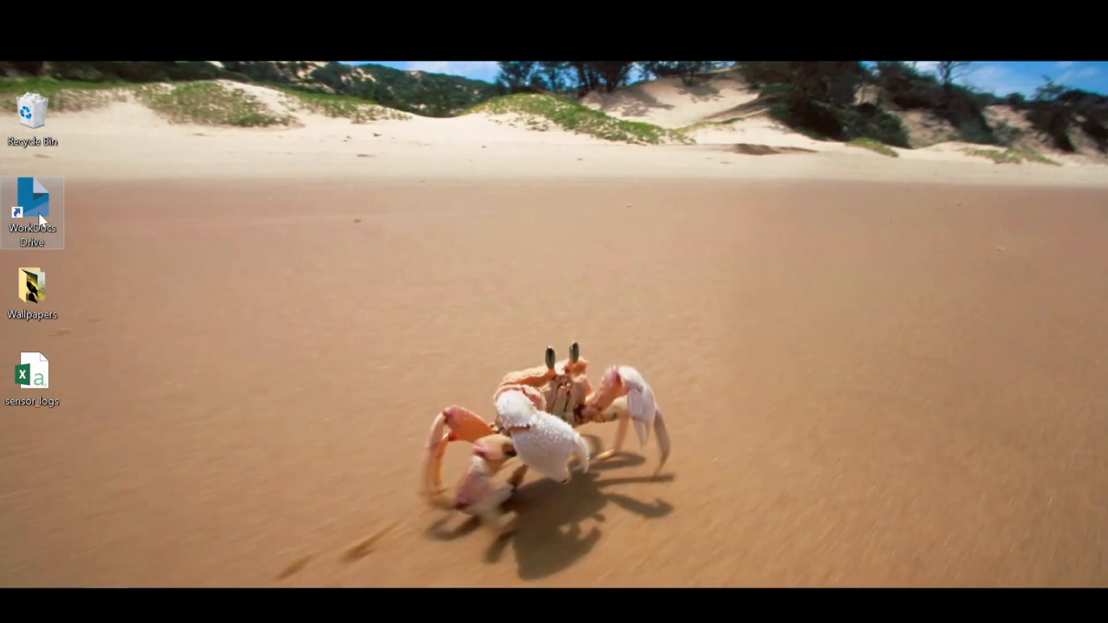
Step: Open the sensor_logs file from the desktop in Excel and dismiss the possible data loss warning
click(35, 403)
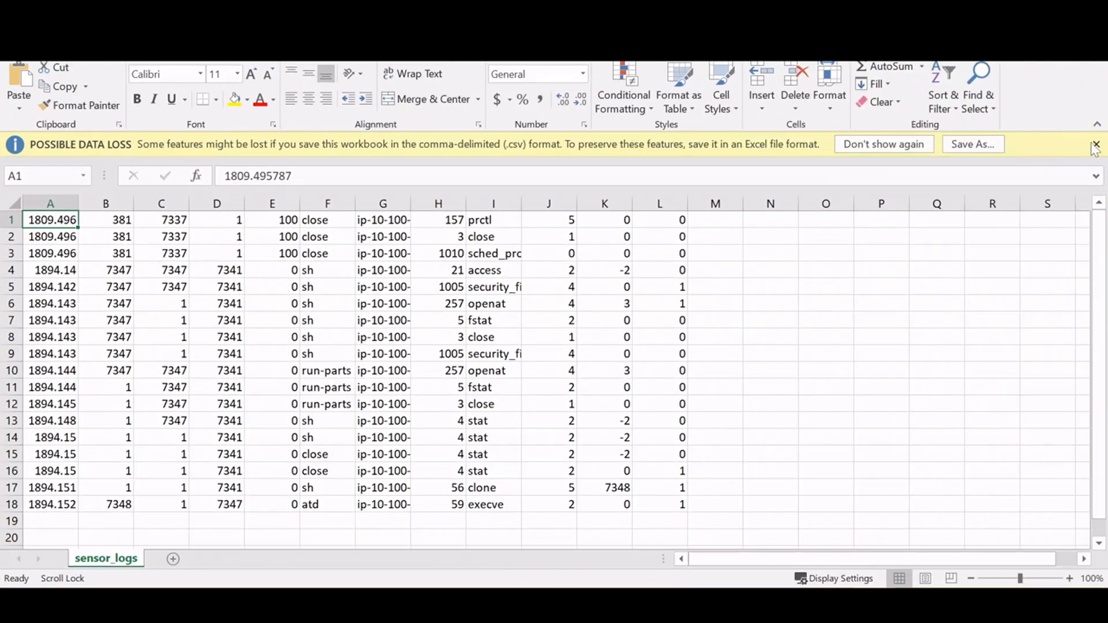
click(1095, 145)
click(84, 244)
Step: Examine the columns of the sensor log data cell by cell along the first row
drag(58, 199, 645, 190)
click(49, 228)
click(39, 195)
click(109, 194)
click(182, 193)
click(238, 196)
click(284, 194)
click(334, 195)
click(368, 195)
click(445, 195)
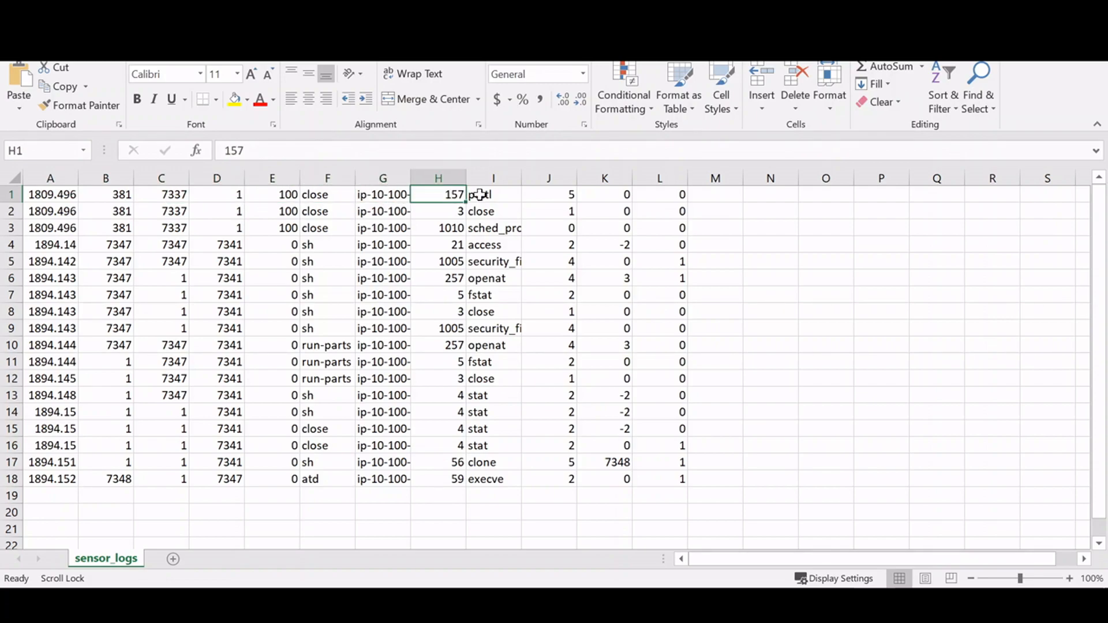
click(478, 195)
Step: Autofit the width of all columns in the sensor_logs sheet
click(13, 180)
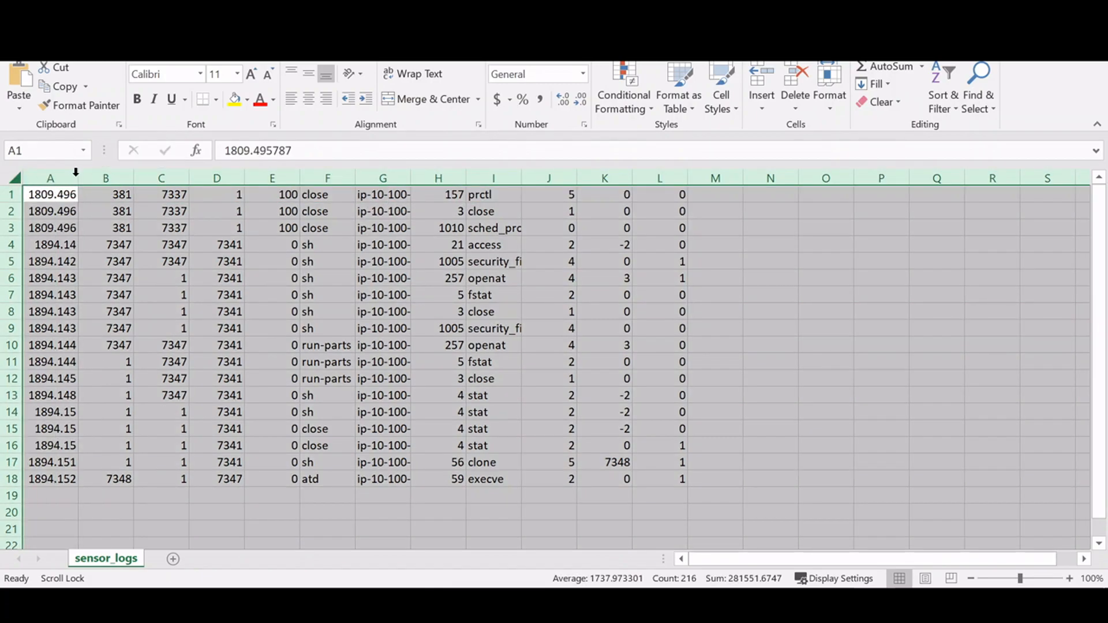
double_click(77, 172)
click(225, 310)
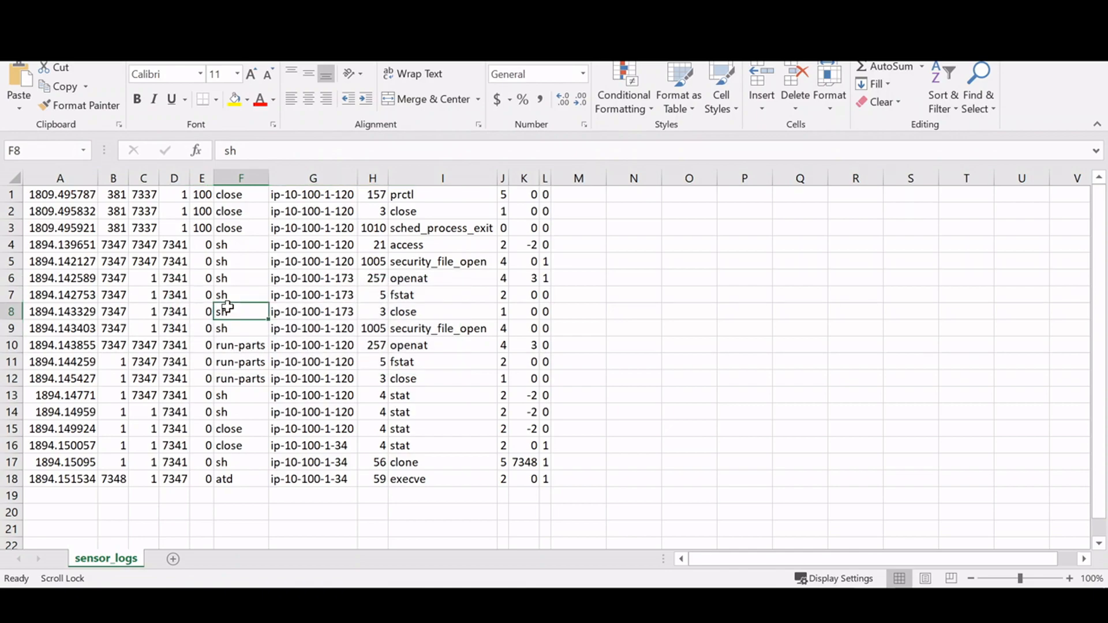
Step: Examine the first row's timestamp, process name, host name, event ID, event name and argument count values
click(45, 195)
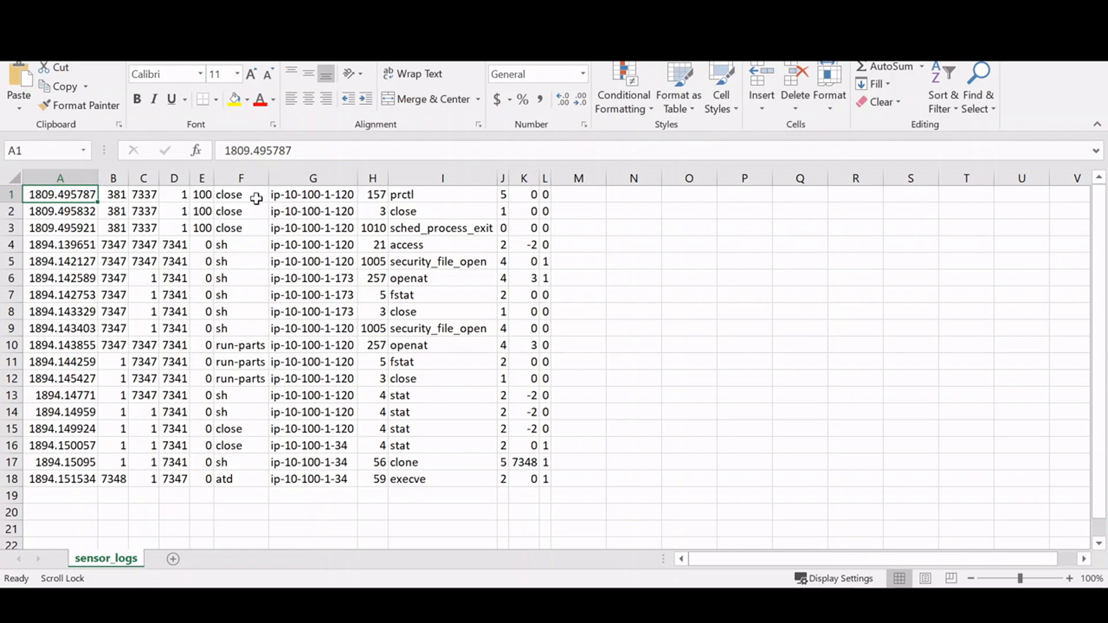
click(230, 194)
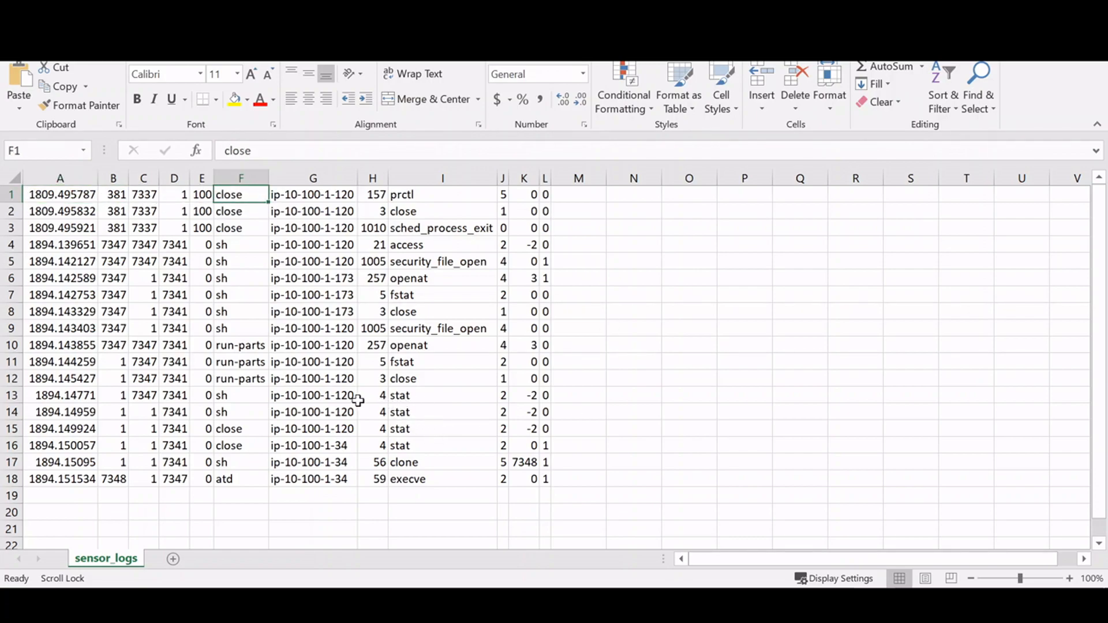
click(303, 195)
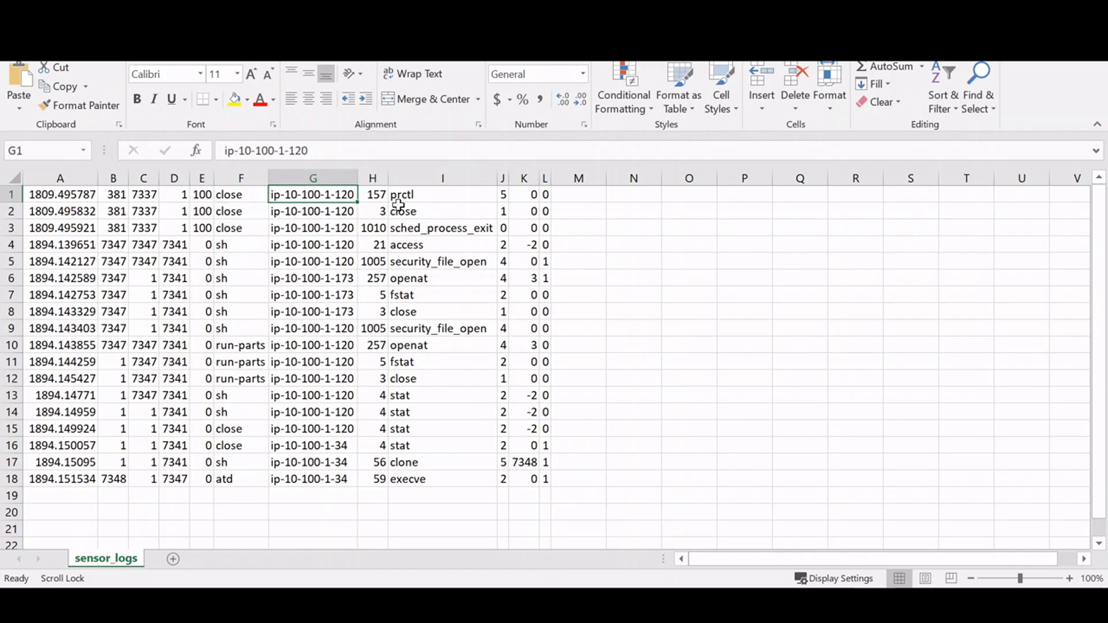
click(364, 194)
click(392, 194)
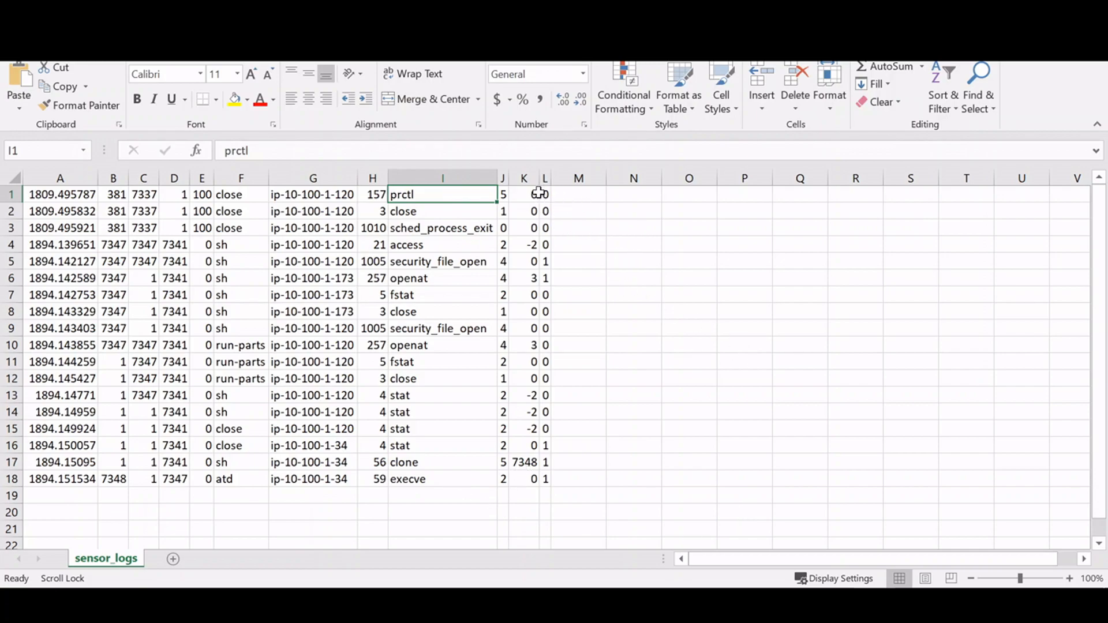
click(506, 197)
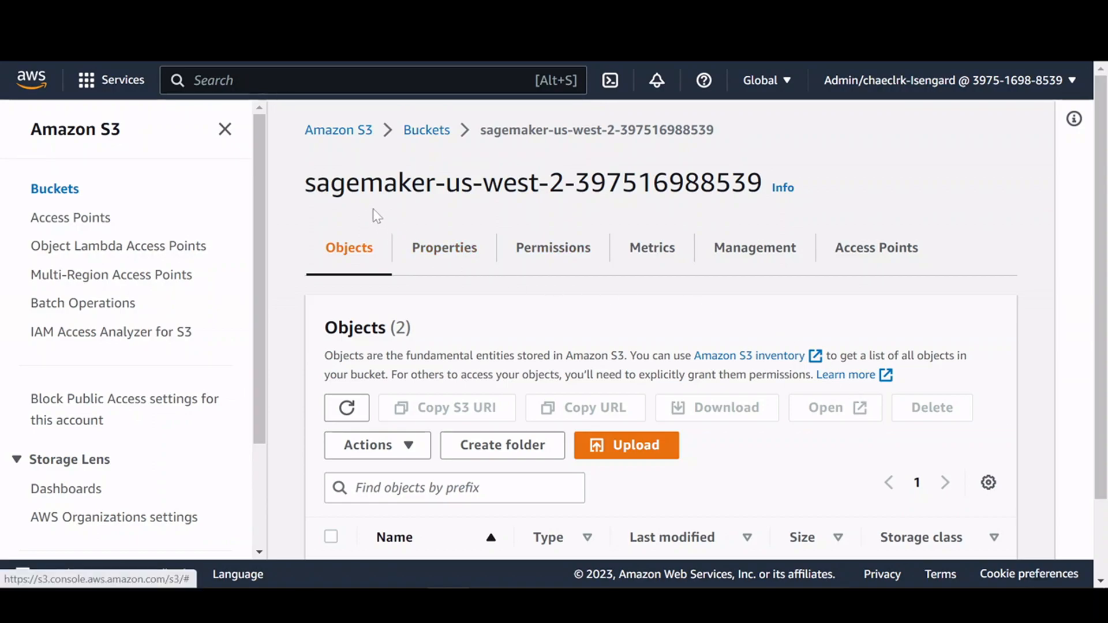
Step: Switch to the Amazon S3 console and reopen the sagemaker-us-west-2 bucket from the bucket list
click(428, 134)
scroll(554, 462, down, 6)
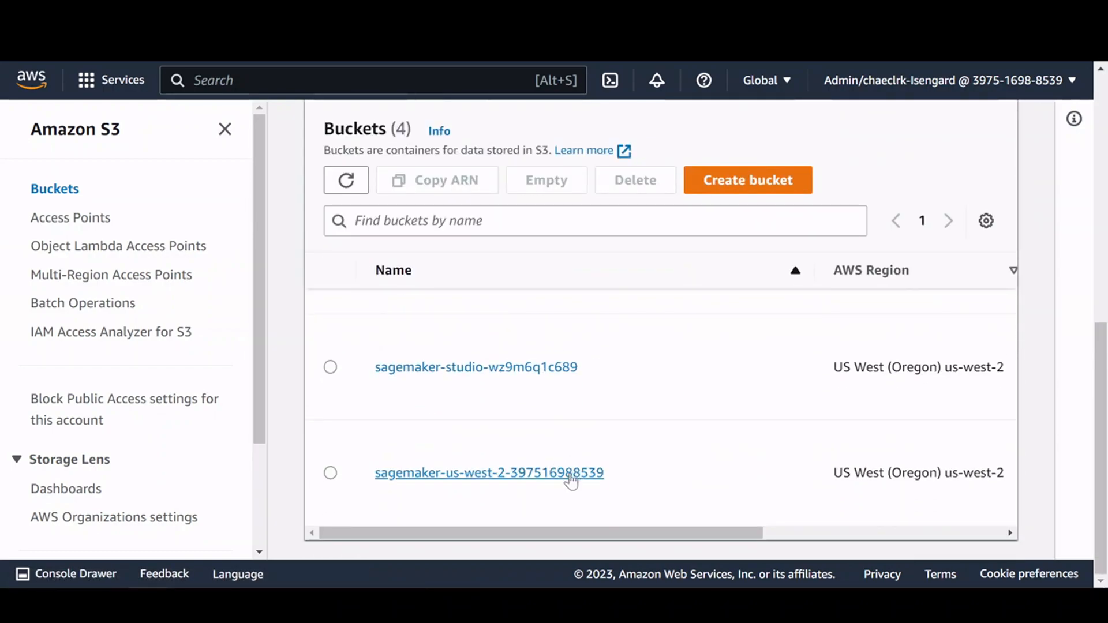
click(478, 479)
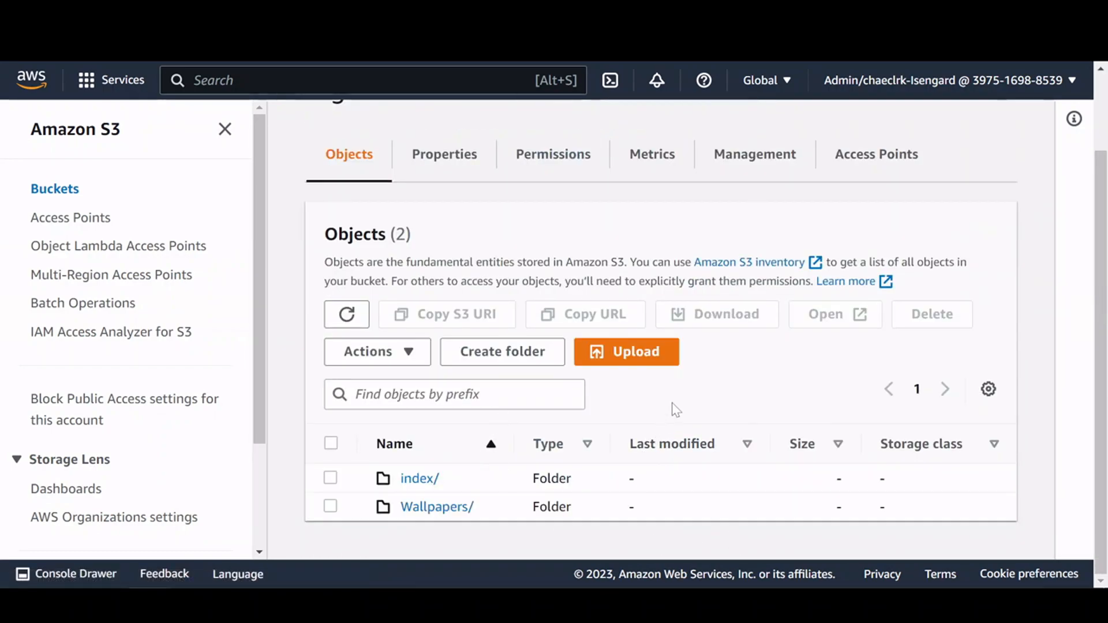
Step: Create a folder named Sensor-Logs in the bucket, keeping Amazon S3-managed keys (SSE-S3) encryption
click(531, 356)
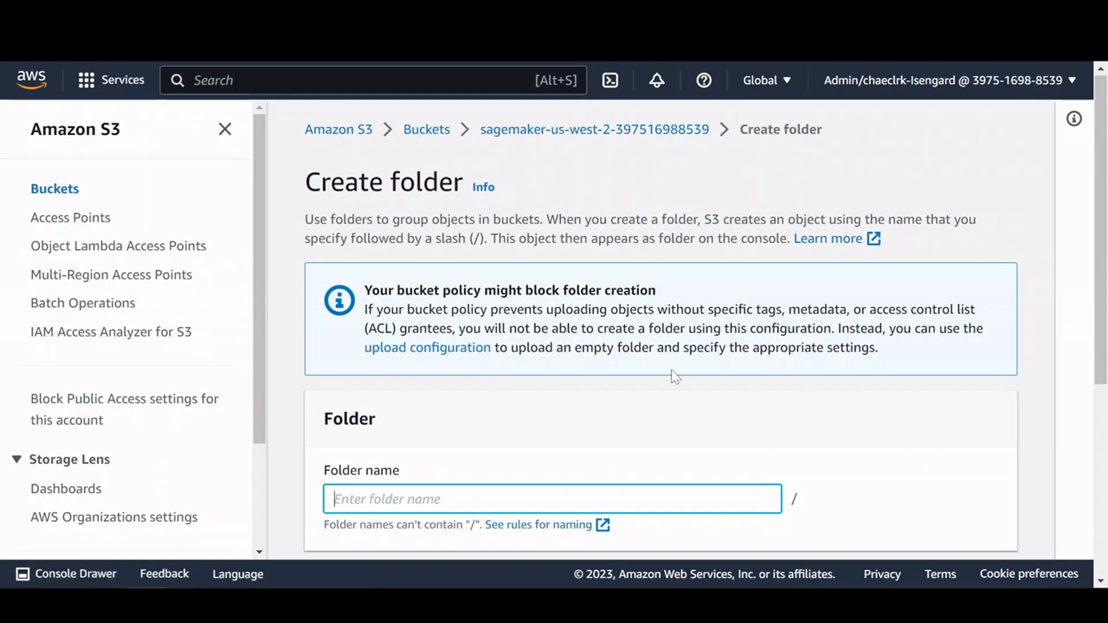
text(Sensor)
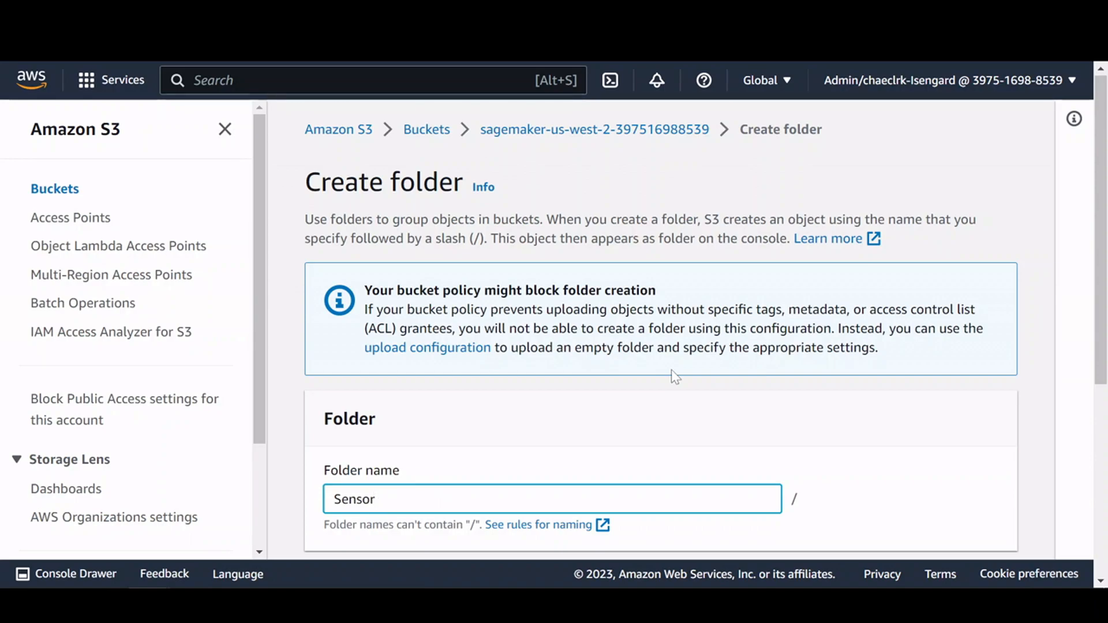
text(-Logs)
scroll(676, 422, down, 1)
scroll(673, 413, down, 5)
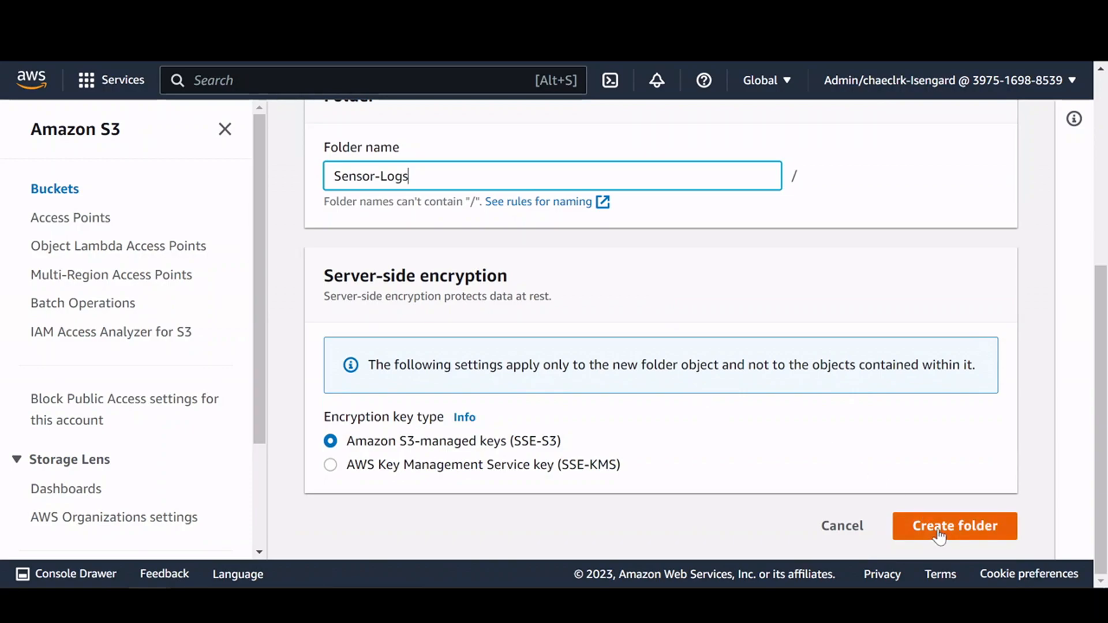
click(941, 534)
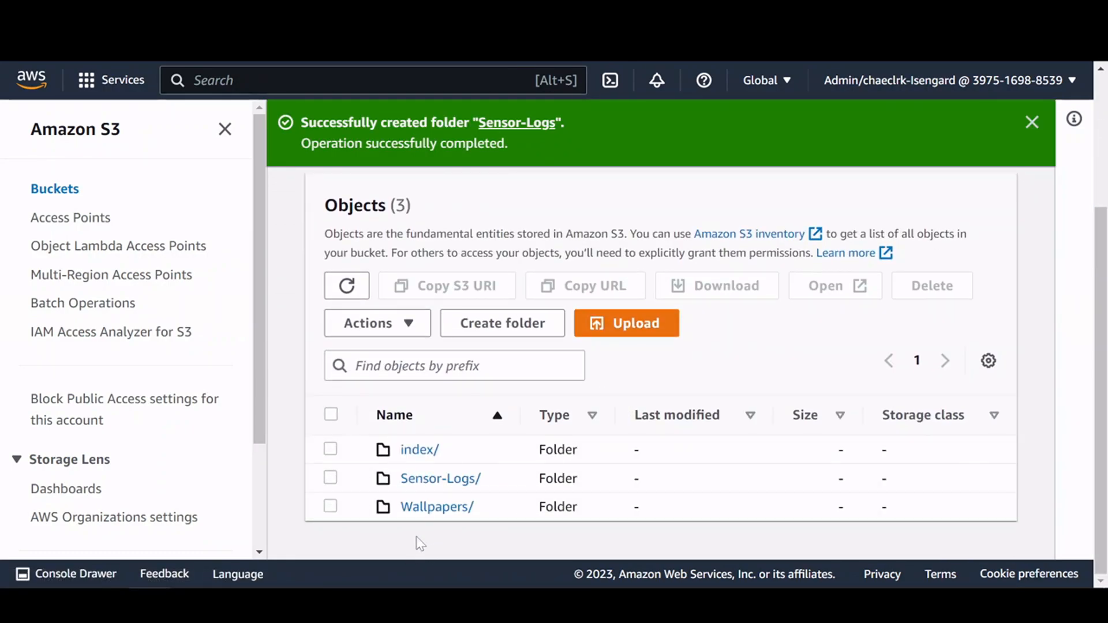
Step: Upload the sensor_logs file from the Desktop into the bucket's Sensor-Logs folder and check the upload status
click(430, 479)
click(623, 324)
click(635, 371)
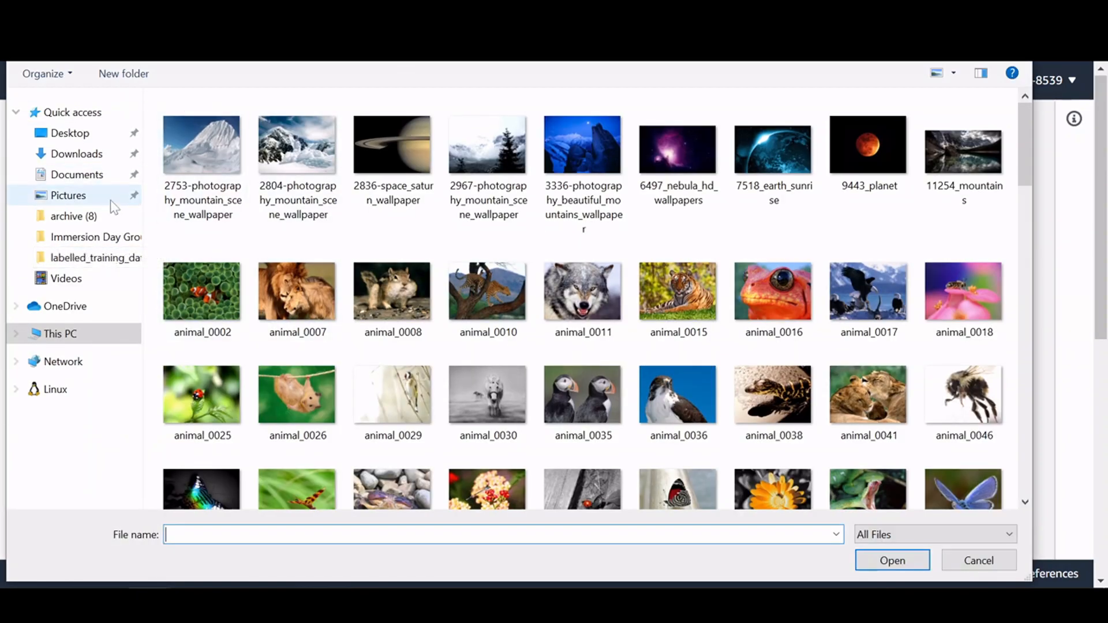
click(69, 133)
click(201, 146)
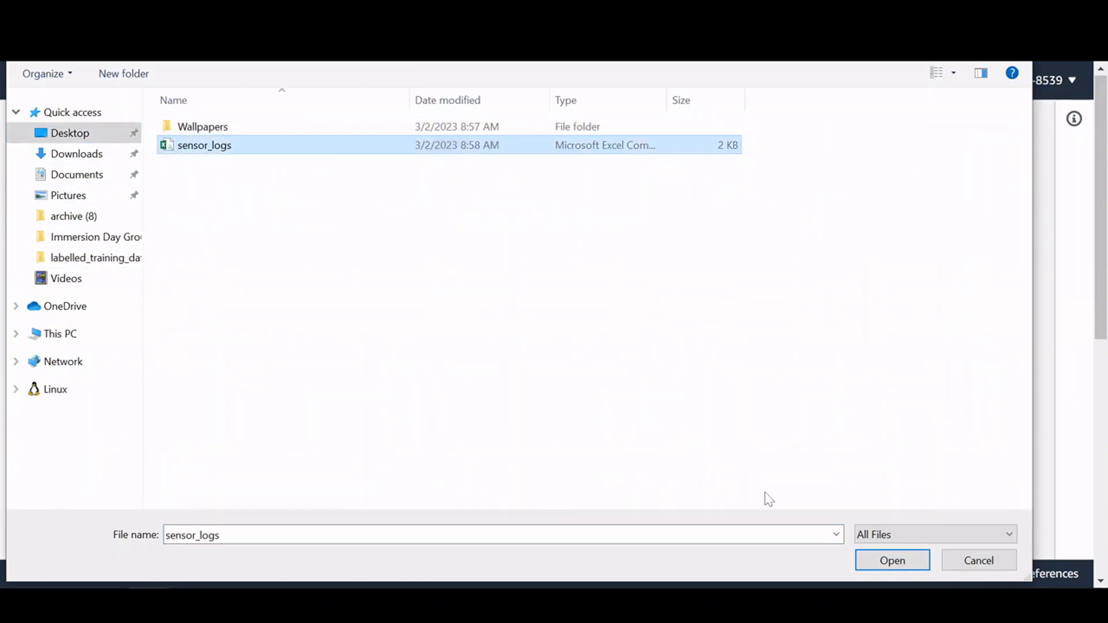
click(892, 560)
scroll(854, 378, down, 5)
scroll(861, 381, down, 2)
click(795, 532)
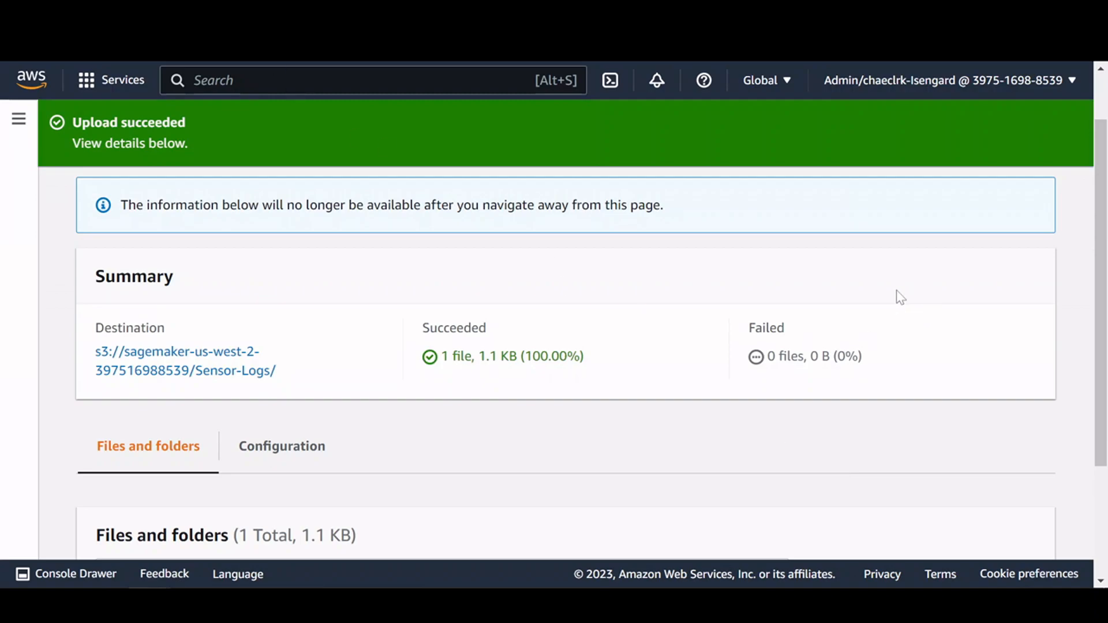
scroll(888, 296, down, 3)
scroll(664, 318, up, 4)
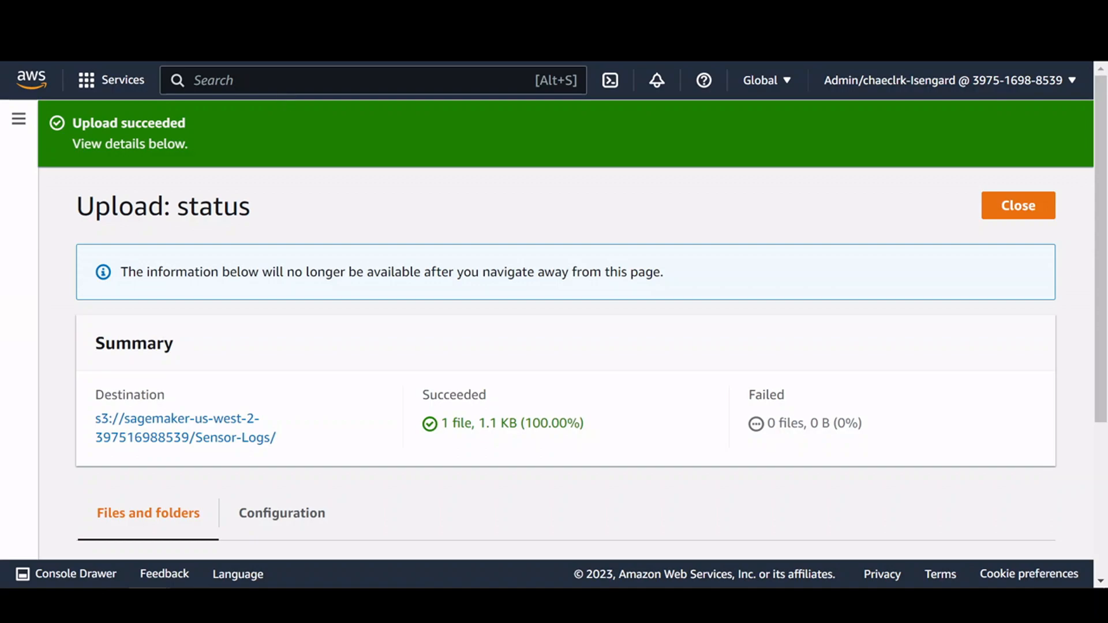
Step: Switch to Amazon SageMaker, open the Ground Truth labeling jobs and start creating a new labeling job
key(alt+s)
text(sage)
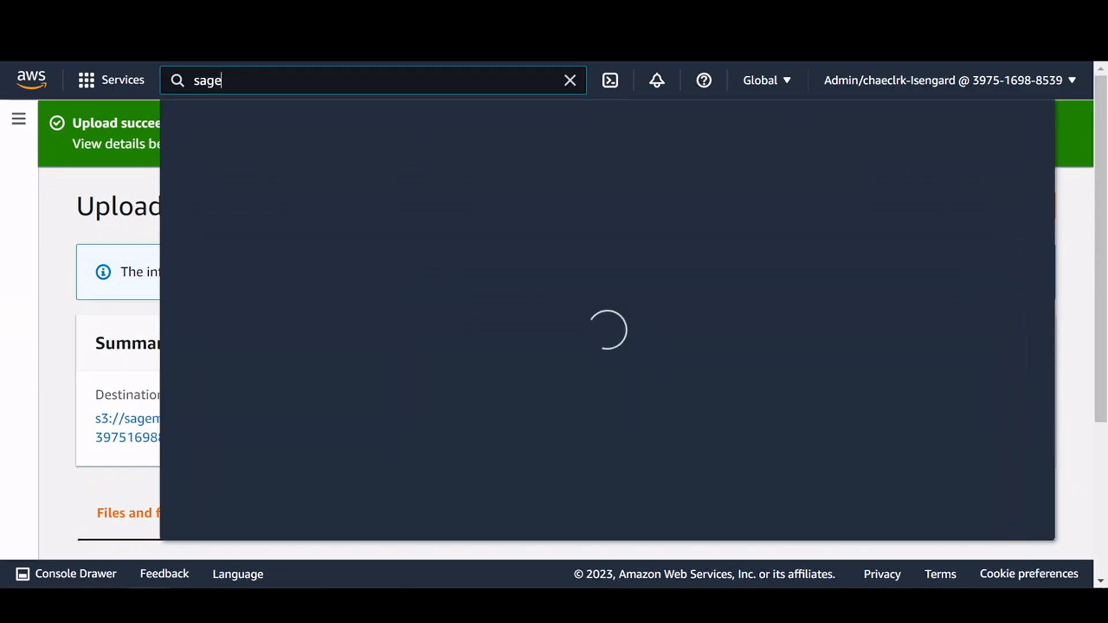
click(527, 237)
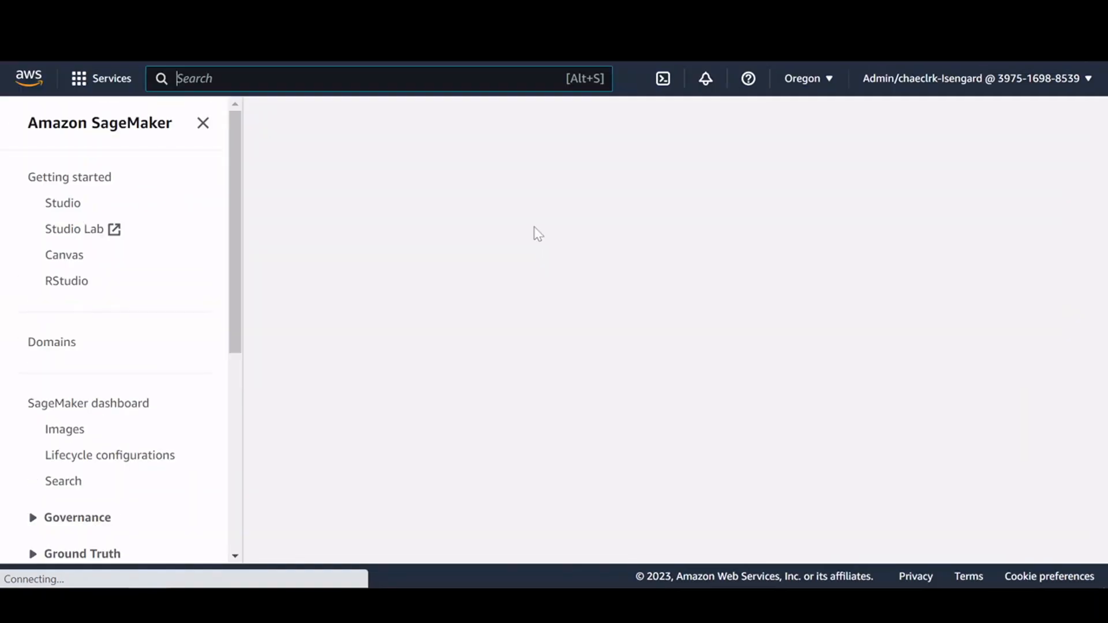
scroll(133, 331, down, 5)
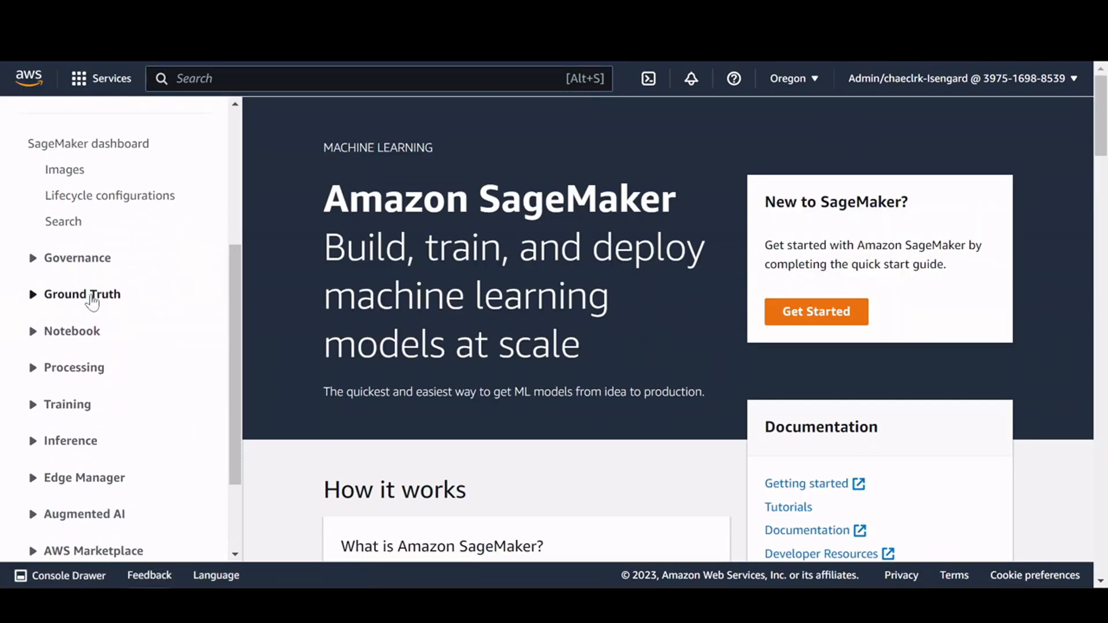
click(91, 295)
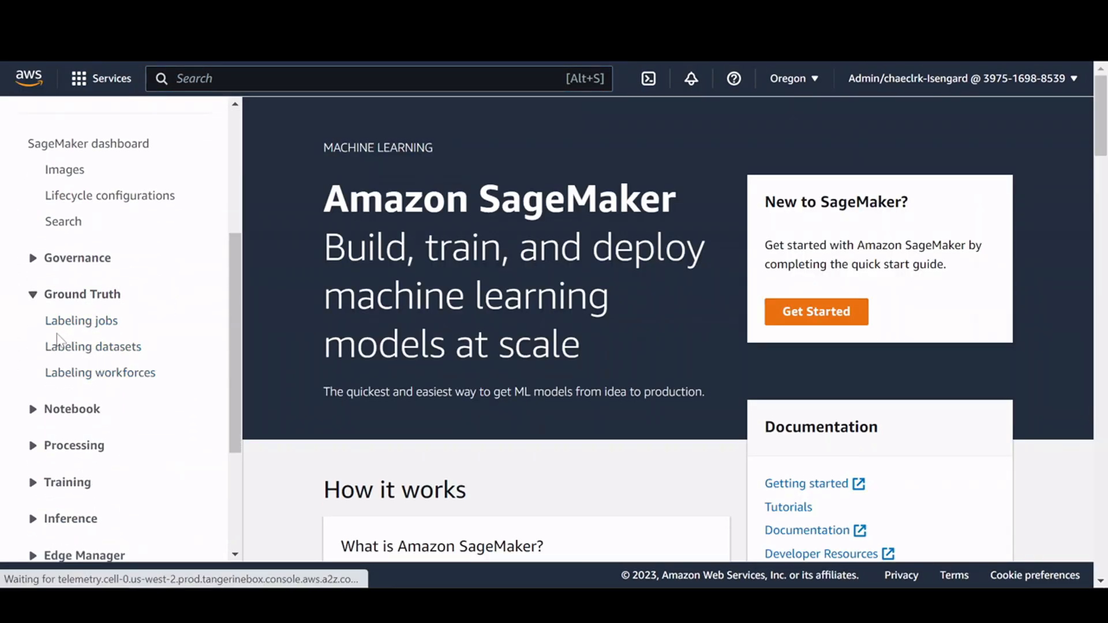
click(104, 321)
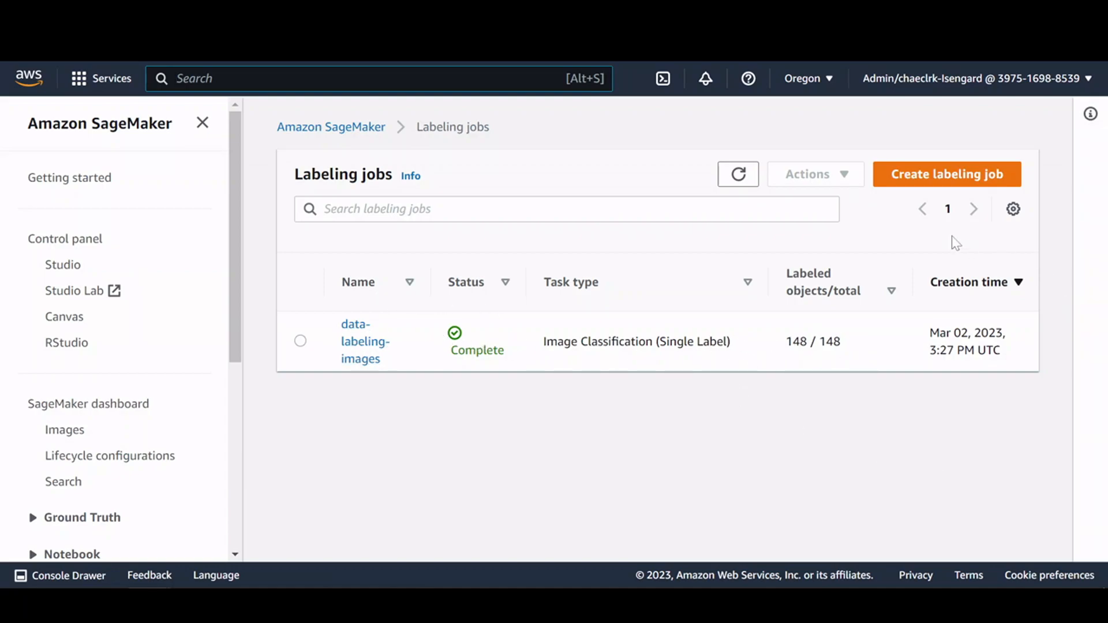
click(947, 175)
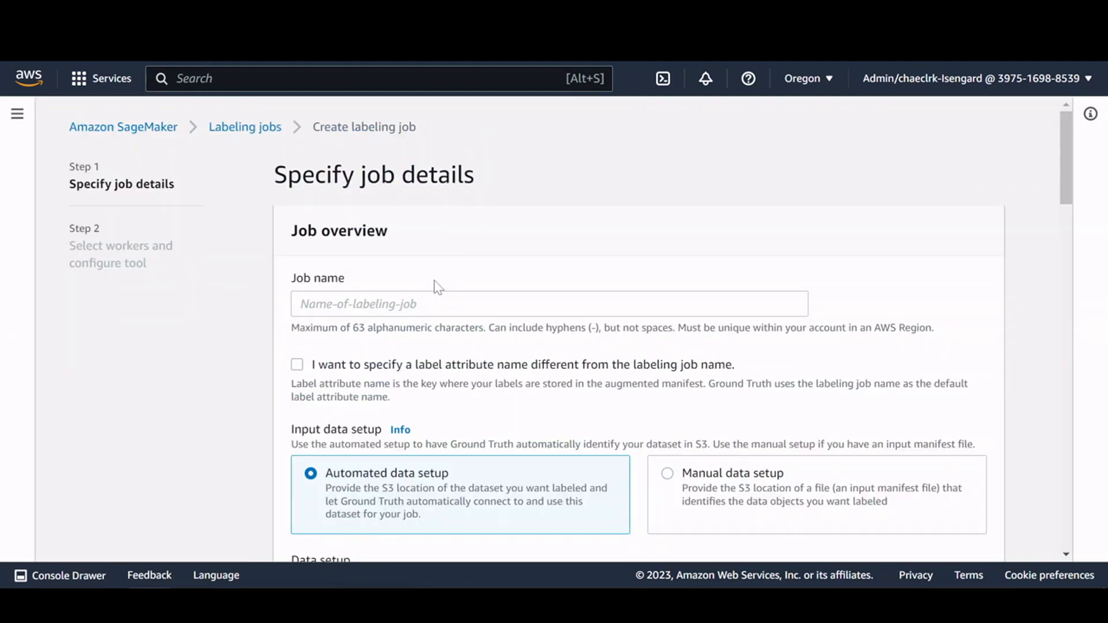
Step: Name the labeling job sensor-log-processing
click(439, 303)
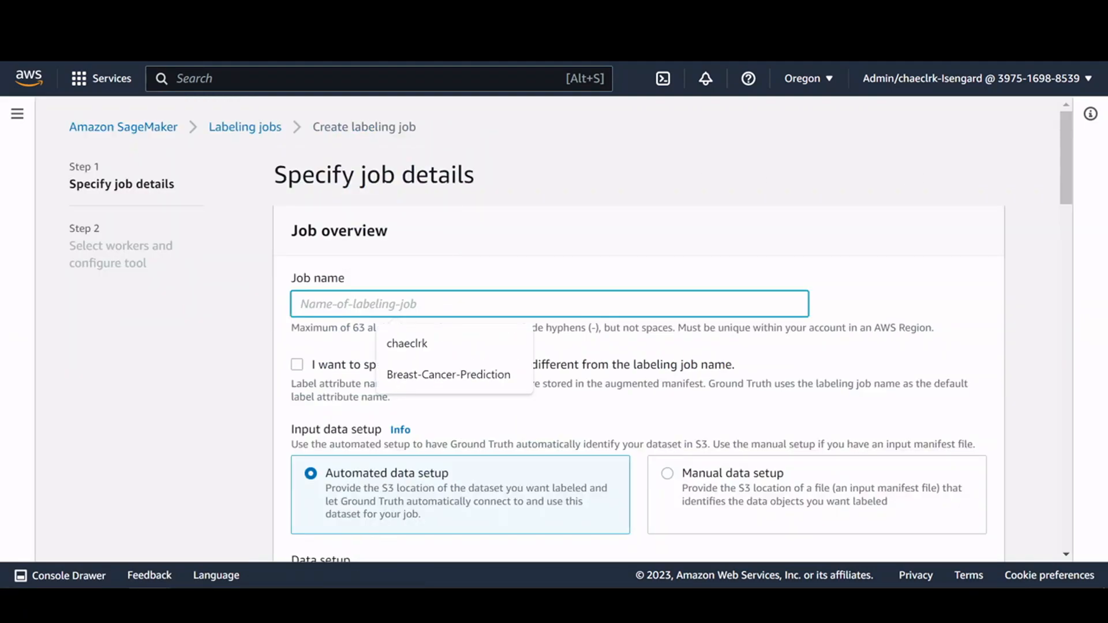
click(430, 262)
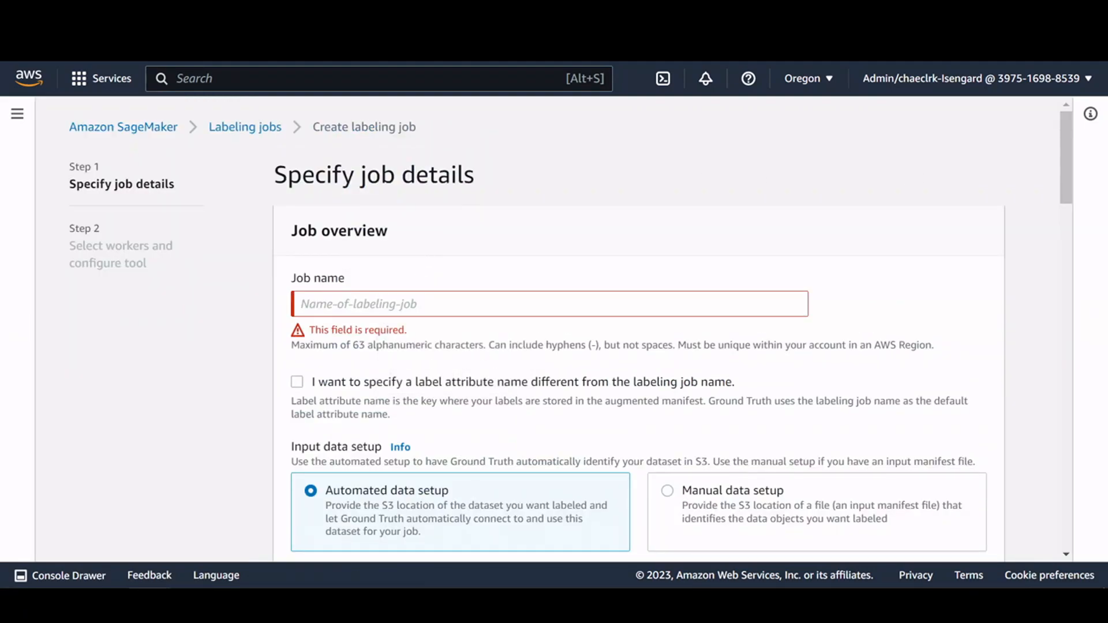
click(430, 304)
text(ds)
key(BackSpace)
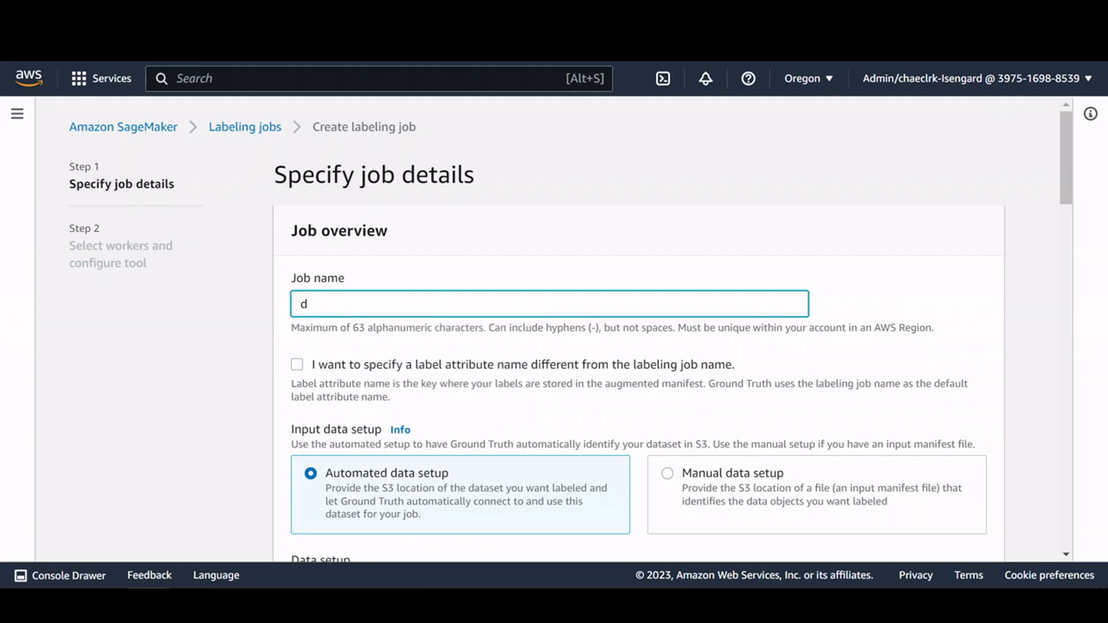
key(BackSpace)
text(sensor-log-pr)
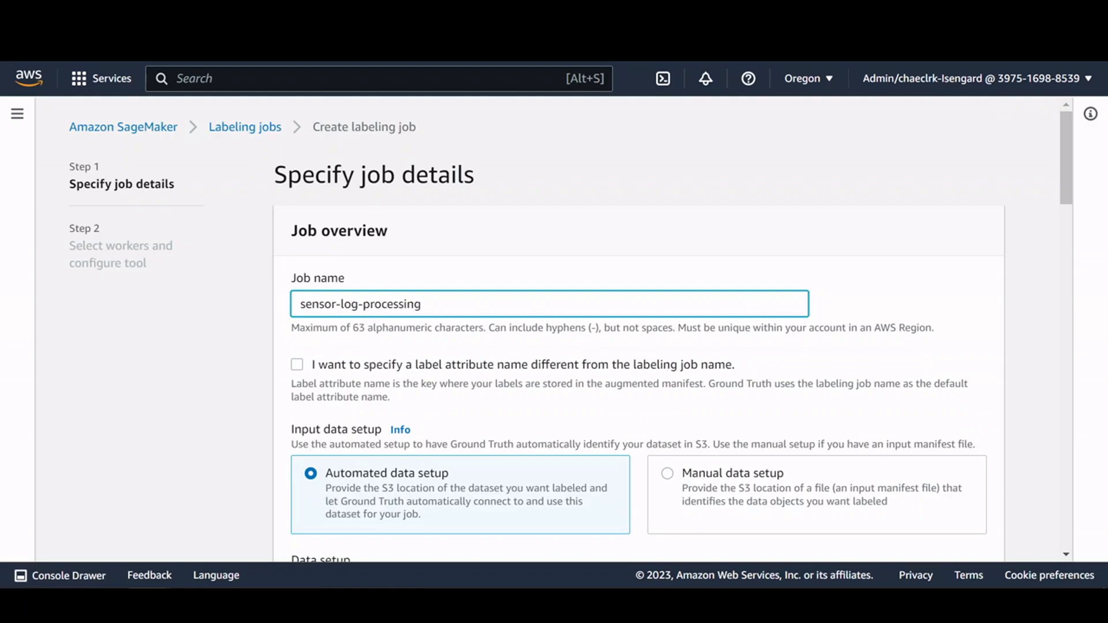
text(ocessing)
Step: Set the S3 location for input datasets to the Sensor-Logs folder in the sagemaker-us-west-2 bucket
scroll(662, 294, down, 5)
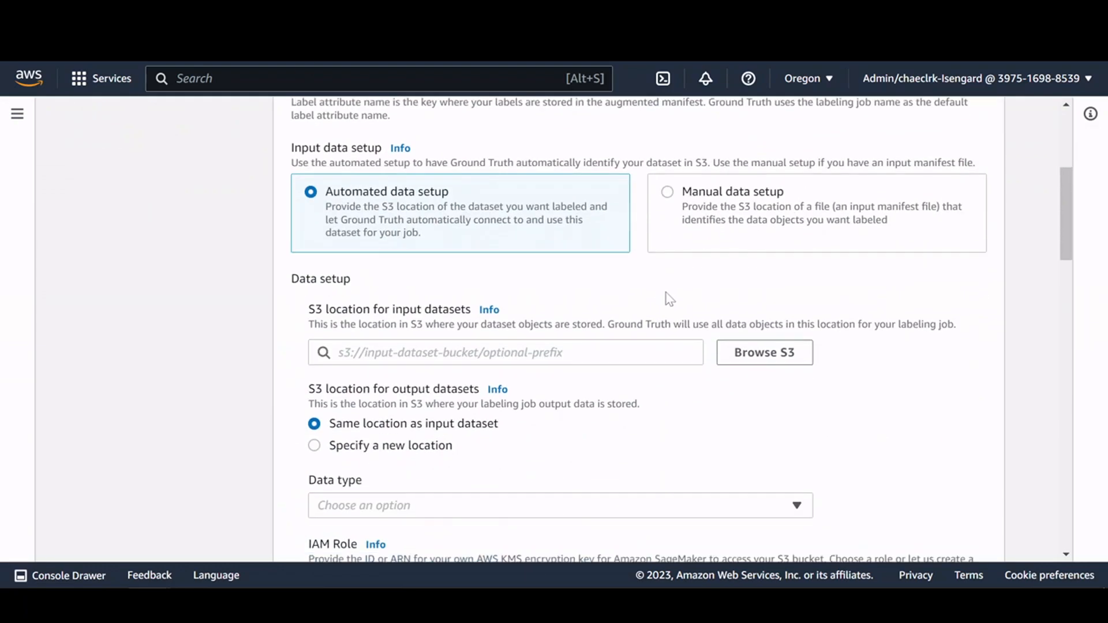
click(767, 287)
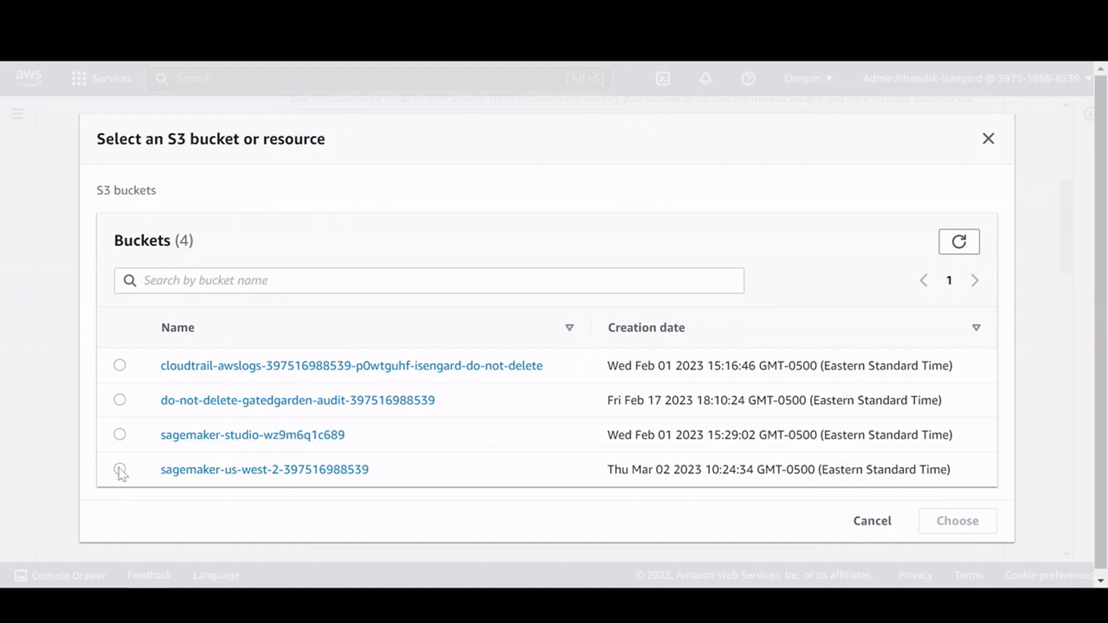
click(234, 469)
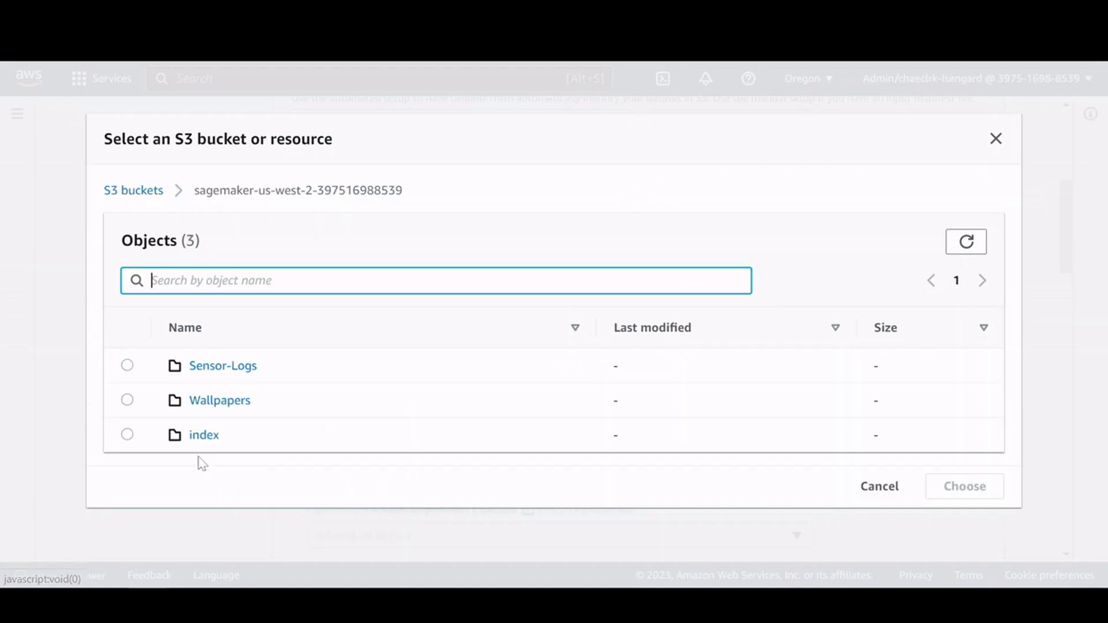
click(126, 367)
click(946, 491)
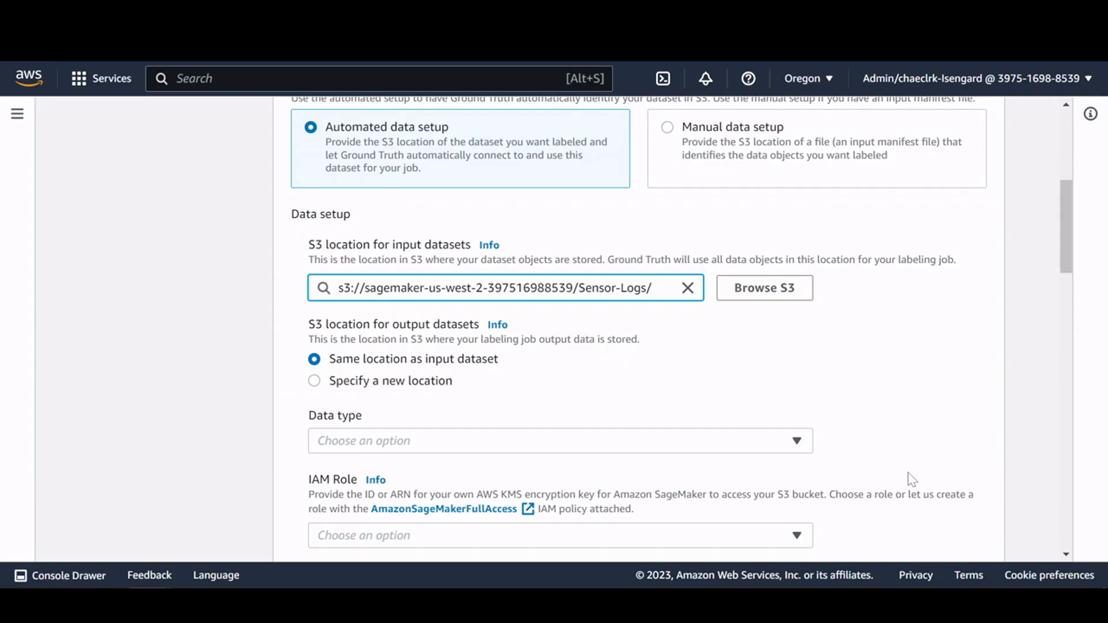
Step: Set the data type to Text and the IAM role to AmazonSageMaker-ExecutionRole-20230201T152825
scroll(606, 358, down, 3)
click(409, 271)
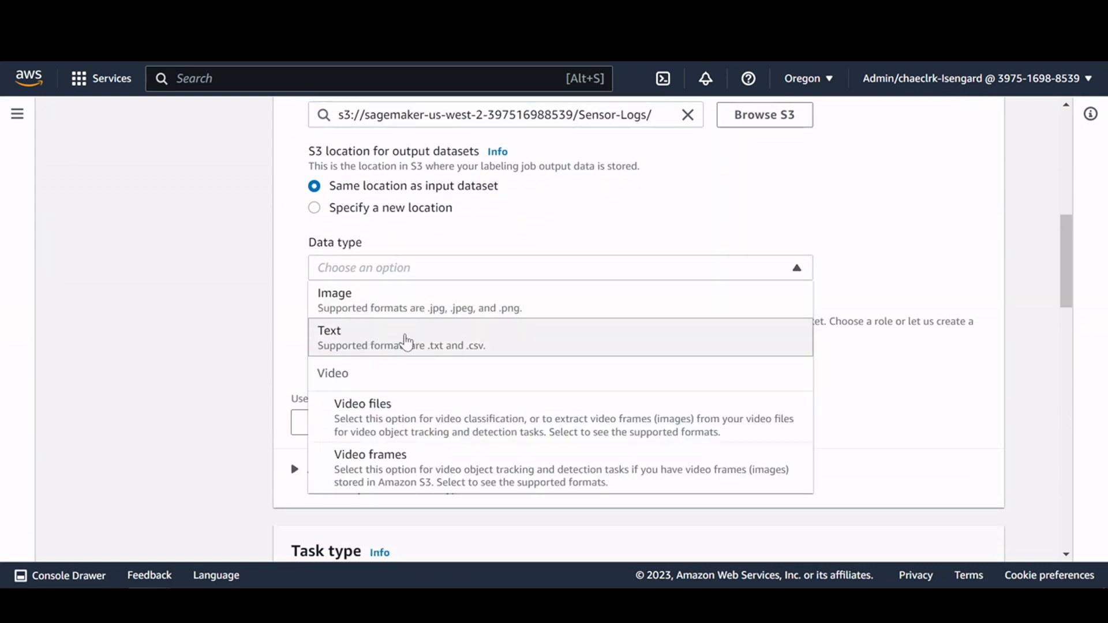
click(406, 342)
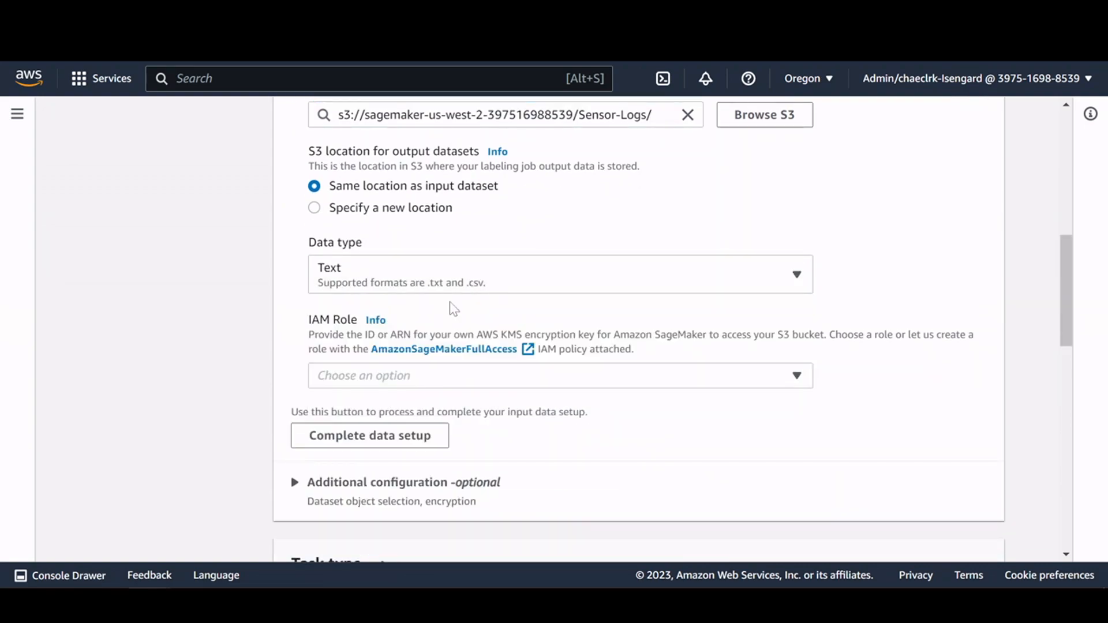
click(453, 380)
click(384, 324)
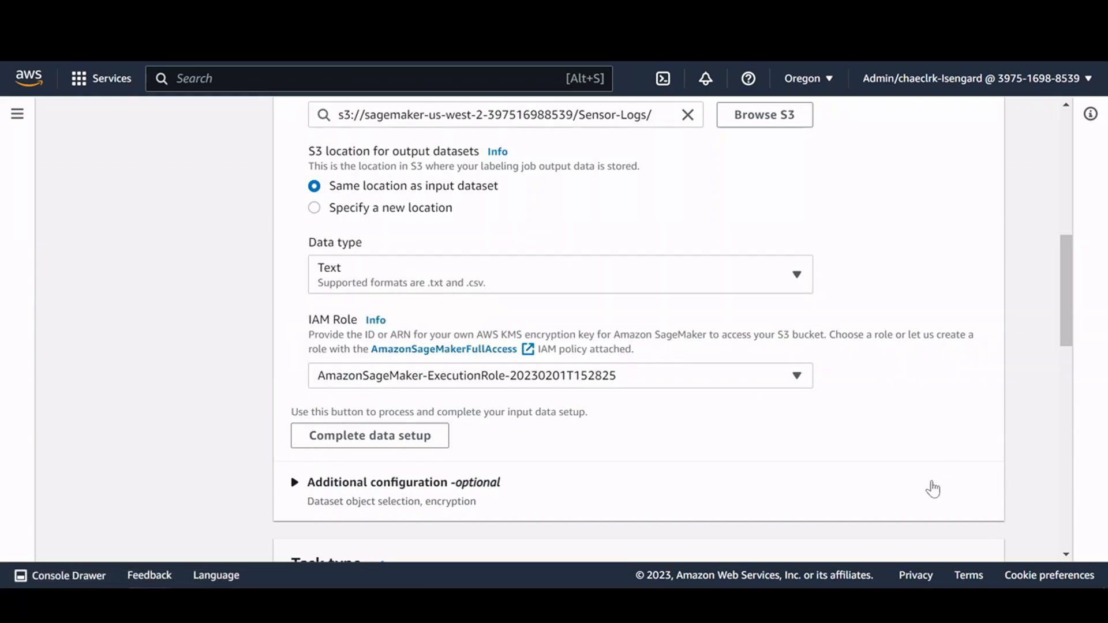
Step: Run the complete data setup process to connect the labeling job's input data
scroll(1009, 500, down, 3)
click(372, 265)
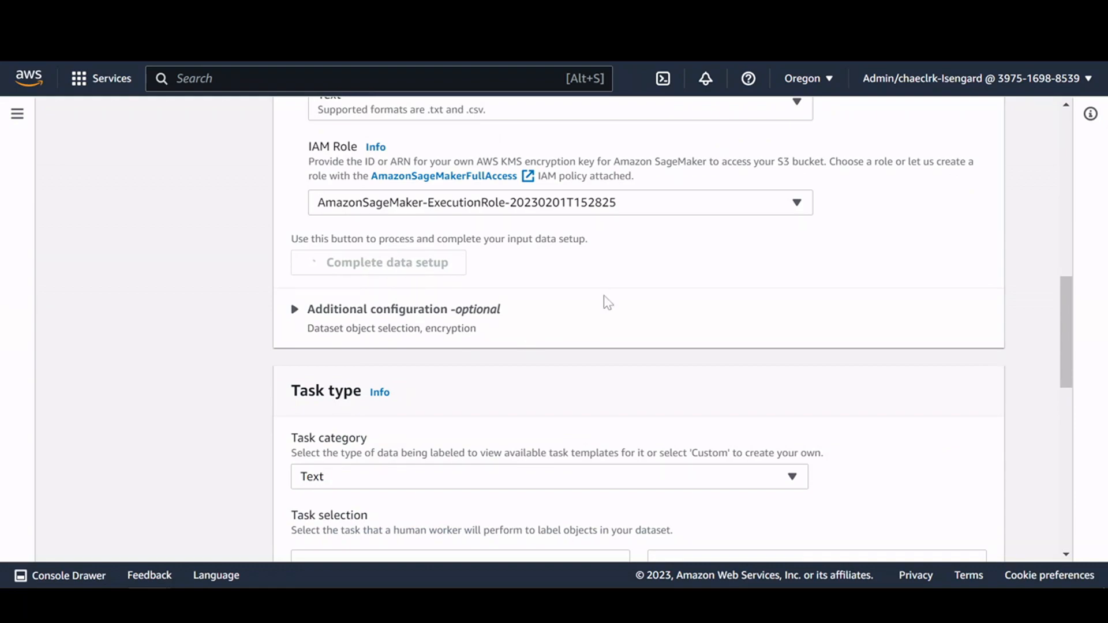
scroll(604, 299, up, 3)
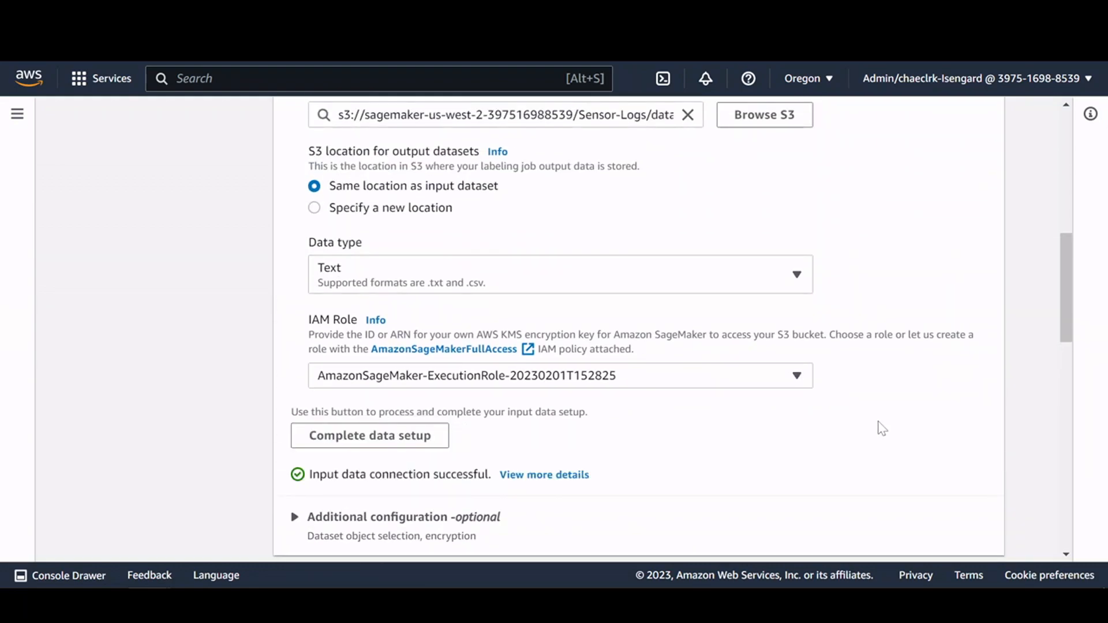
Step: Keep the Text task category, select Text Classification (Multi-label) as the task and proceed to the worker and tool configuration
scroll(652, 464, down, 8)
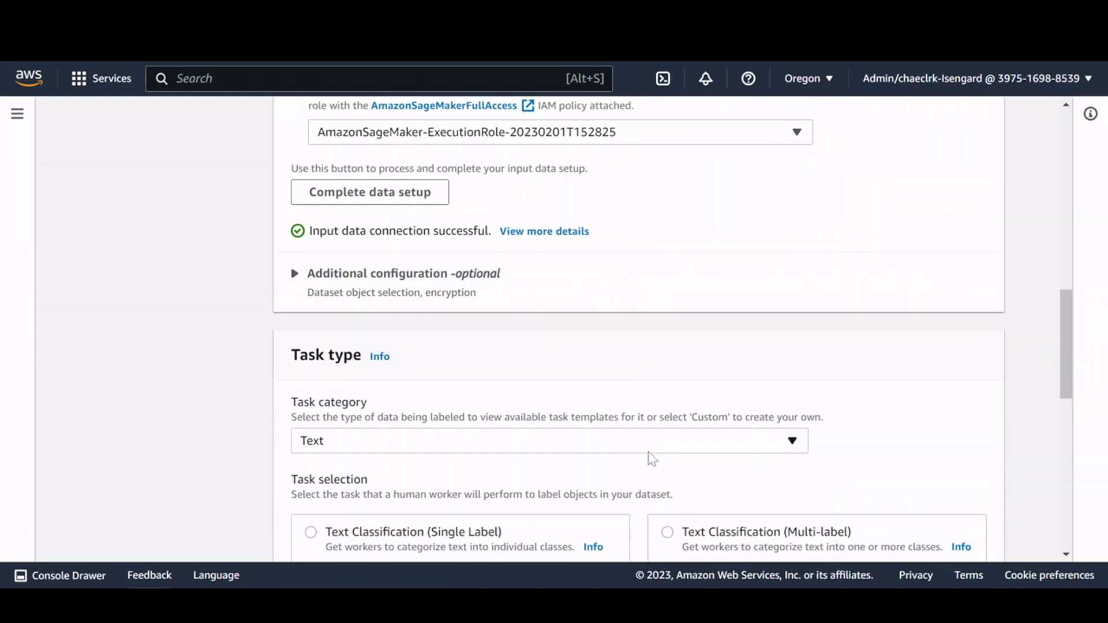
scroll(912, 294, down, 1)
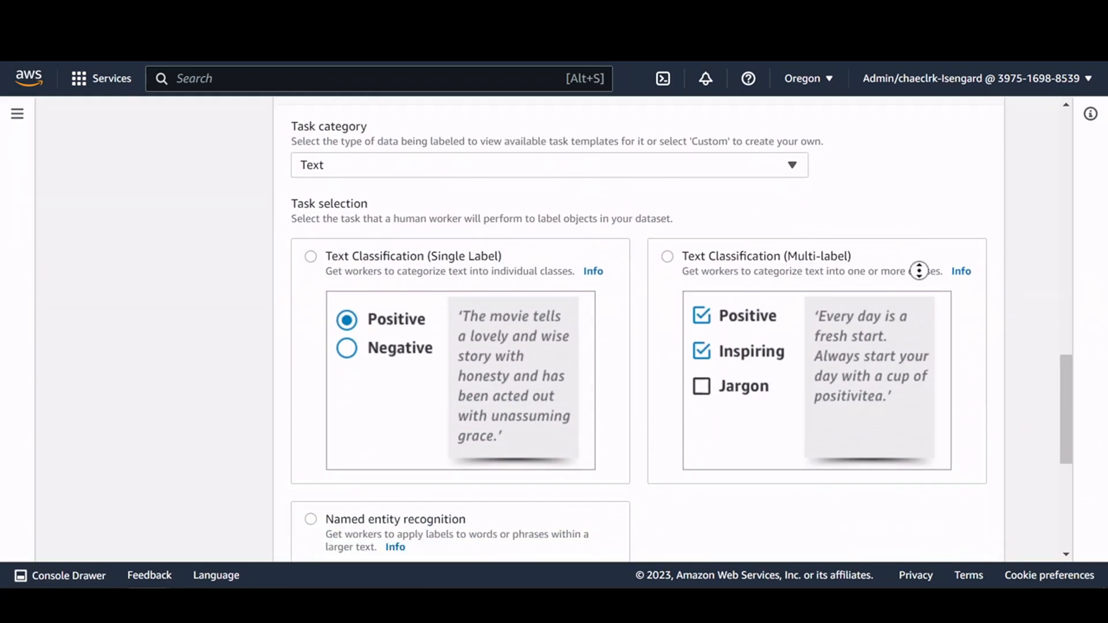
scroll(947, 242, up, 1)
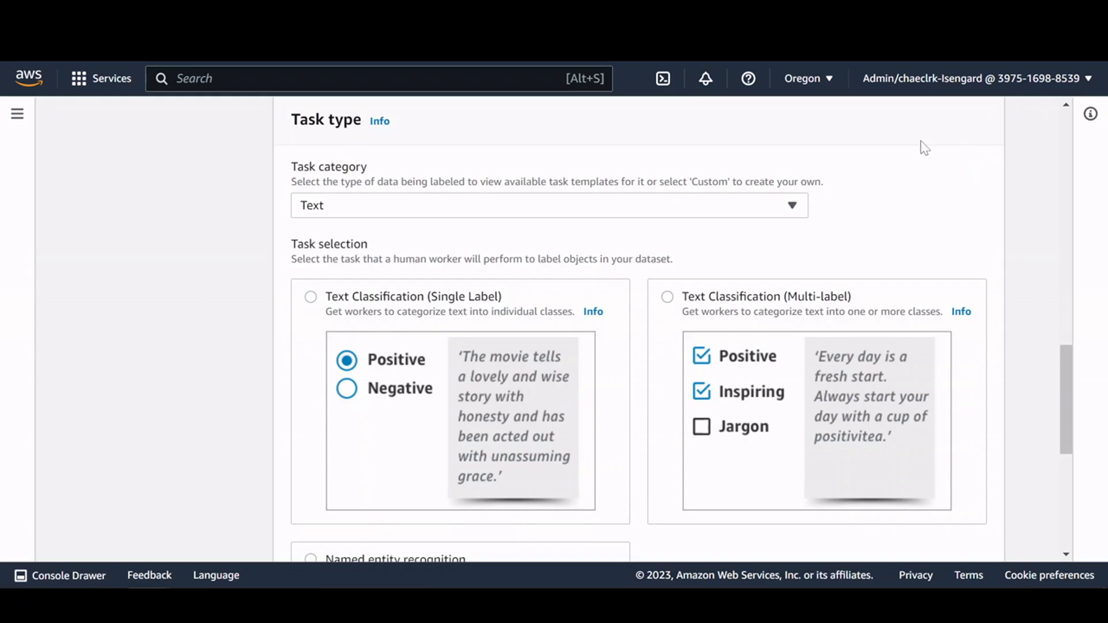
click(468, 203)
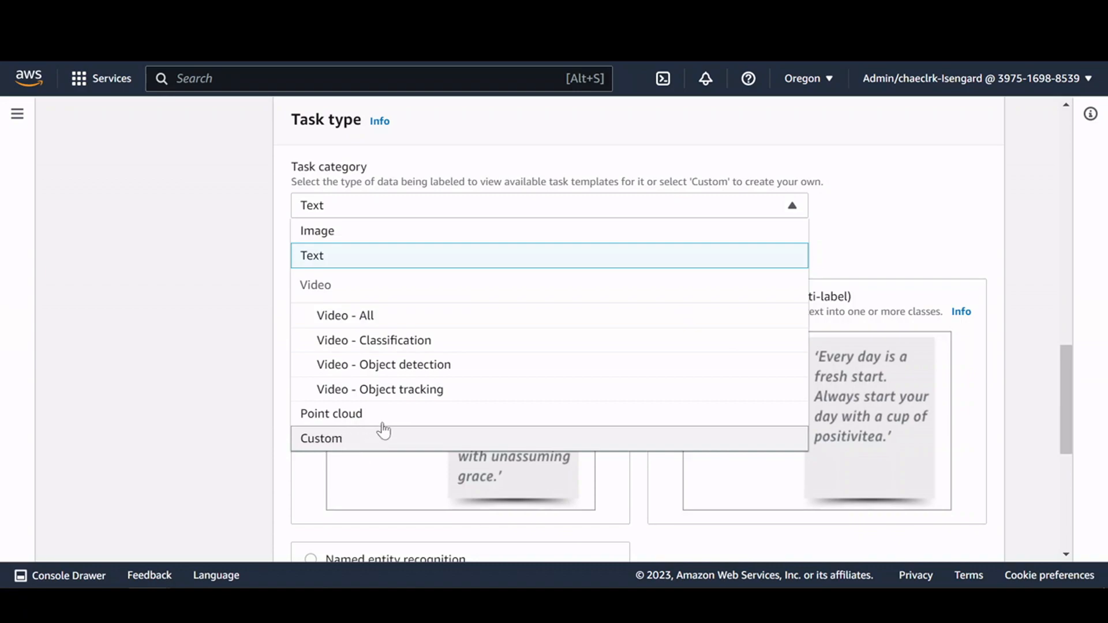
click(885, 186)
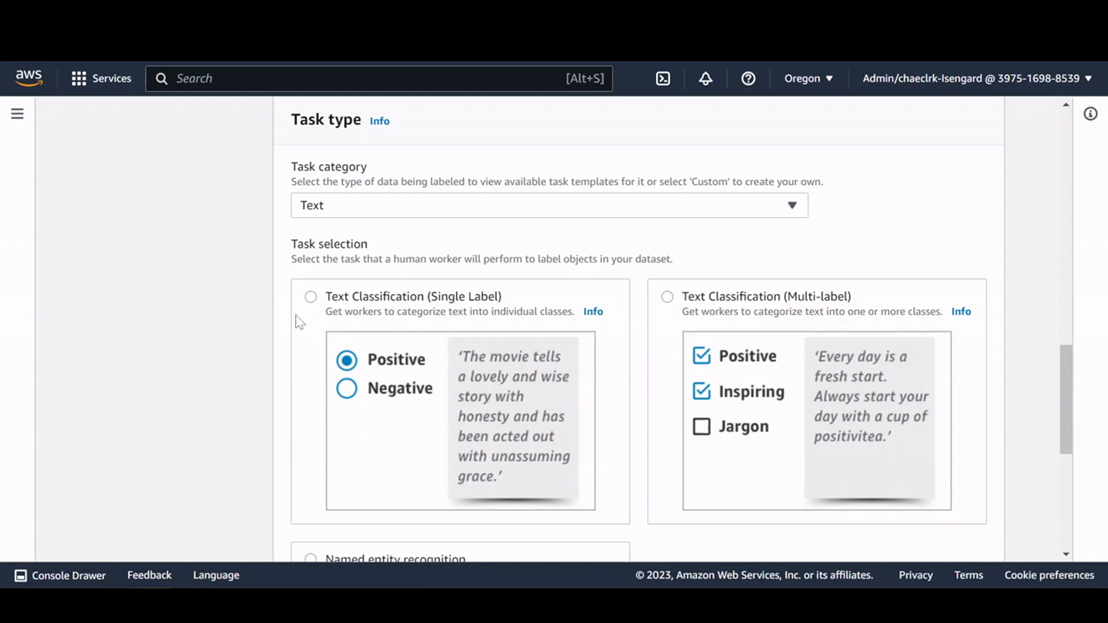
scroll(615, 319, down, 2)
scroll(615, 319, up, 2)
click(667, 297)
scroll(695, 280, down, 6)
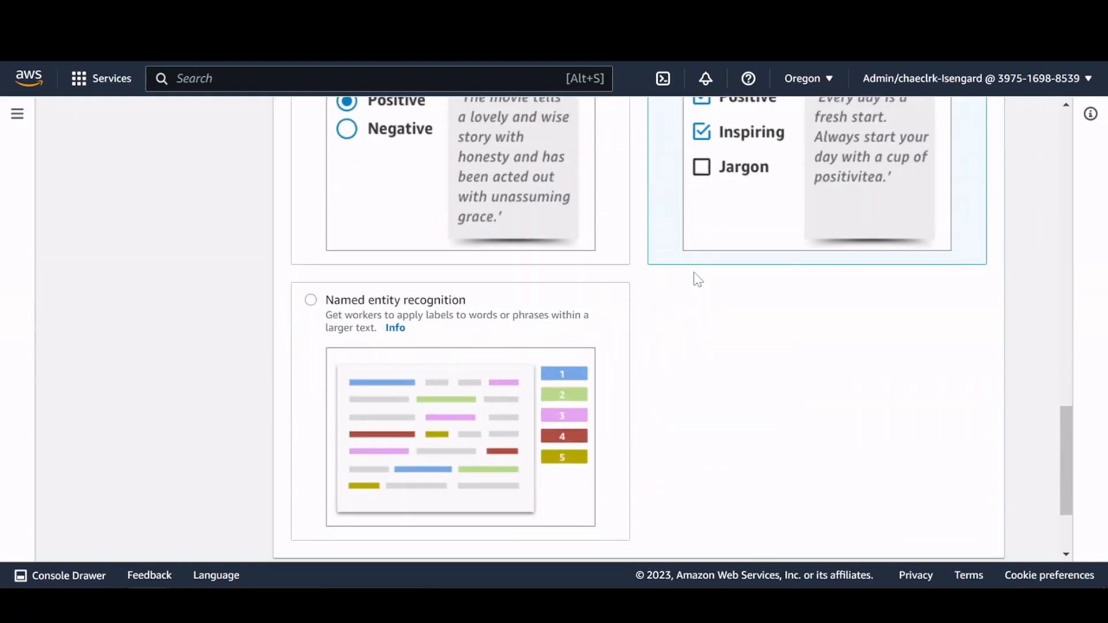
scroll(699, 278, down, 1)
click(974, 522)
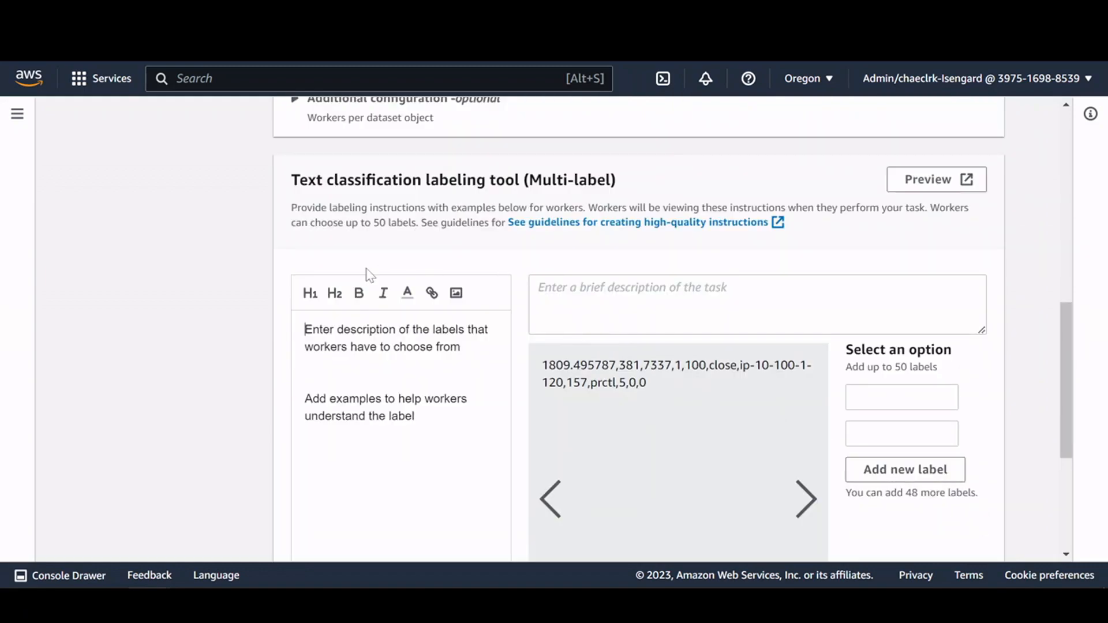
Step: Keep the Private worker type and assign the data-quality-sme-team private team to the labeling job
scroll(375, 259, up, 3)
scroll(378, 248, up, 7)
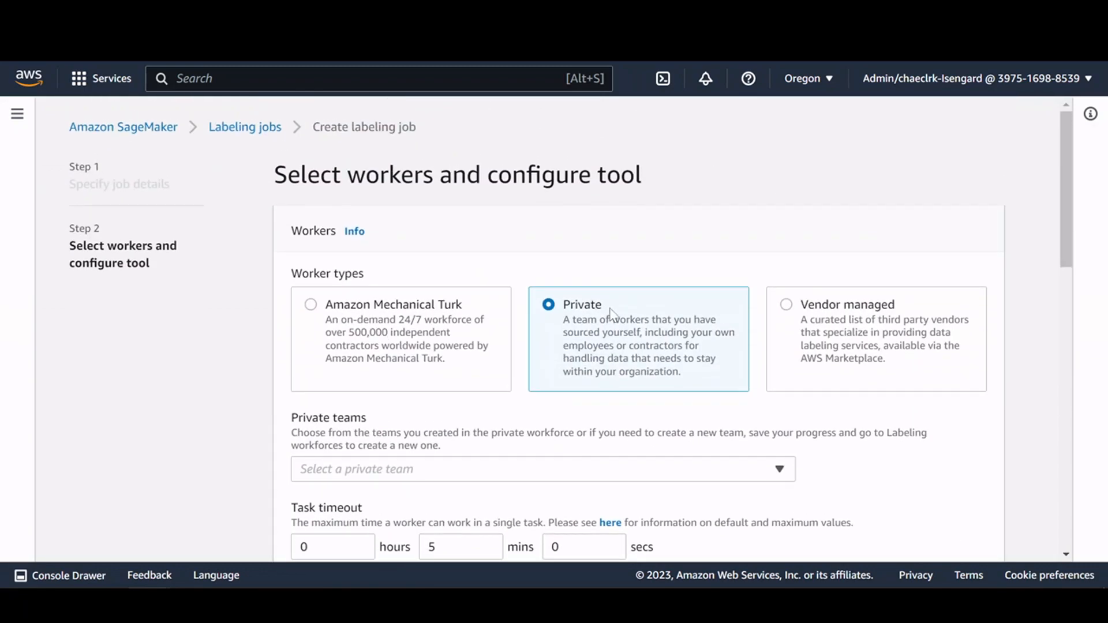
scroll(615, 291, down, 3)
click(414, 295)
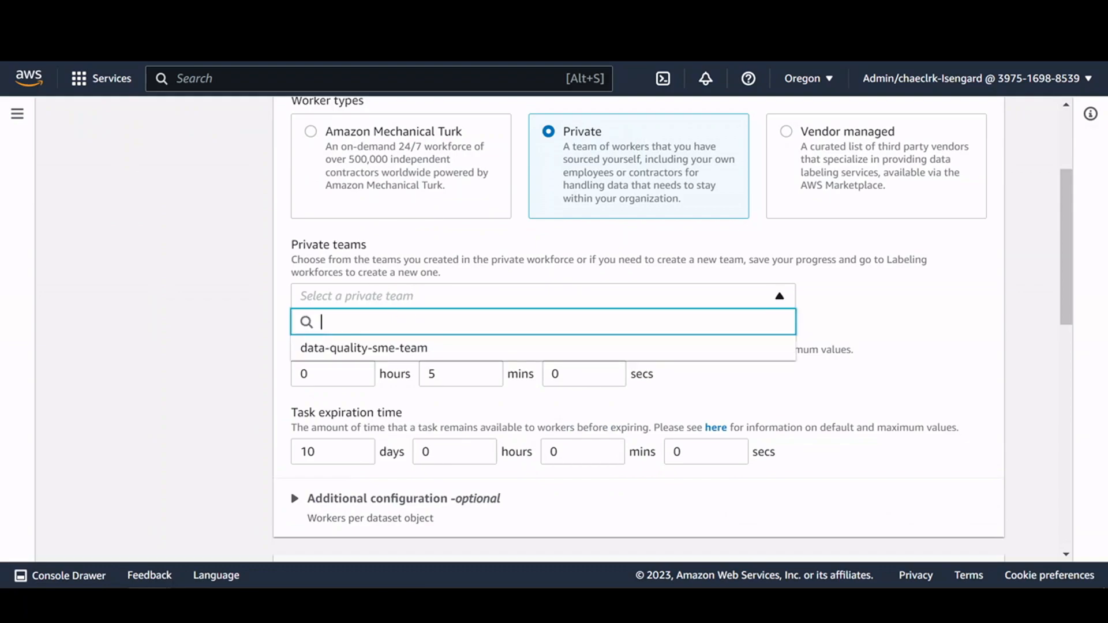
click(375, 347)
Step: Expand the optional additional configuration for the number of workers per dataset object
scroll(895, 346, down, 4)
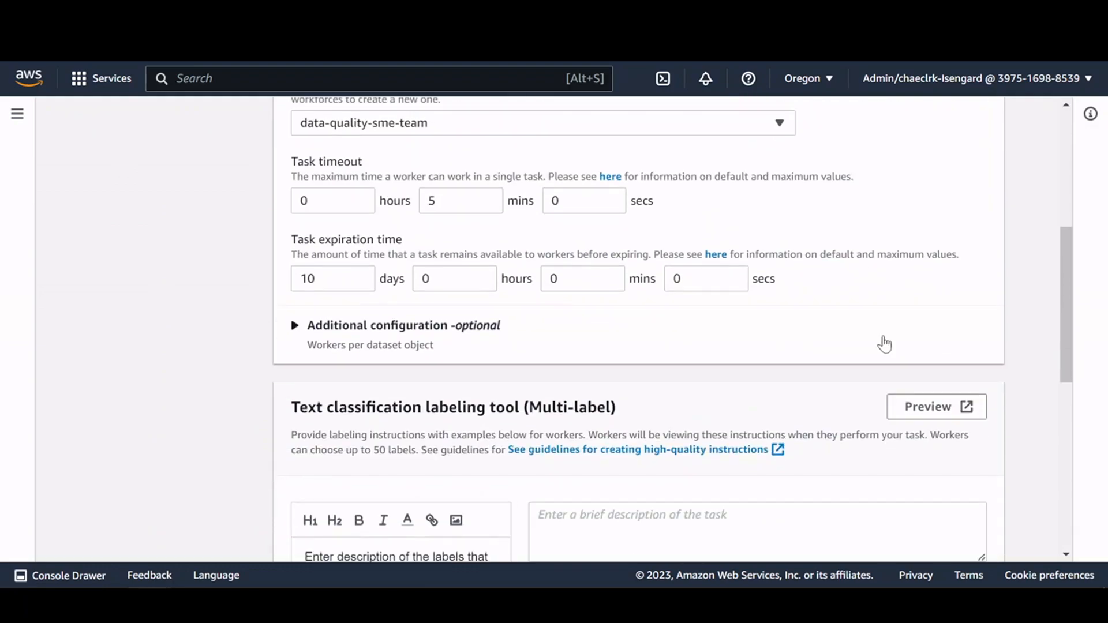
scroll(635, 329, up, 2)
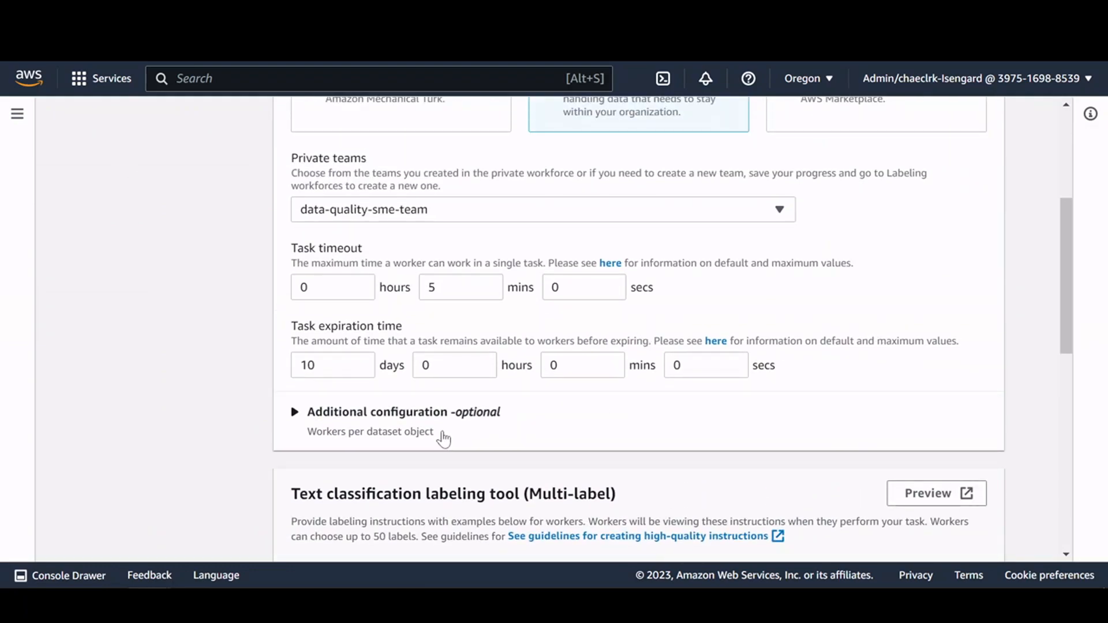
click(461, 430)
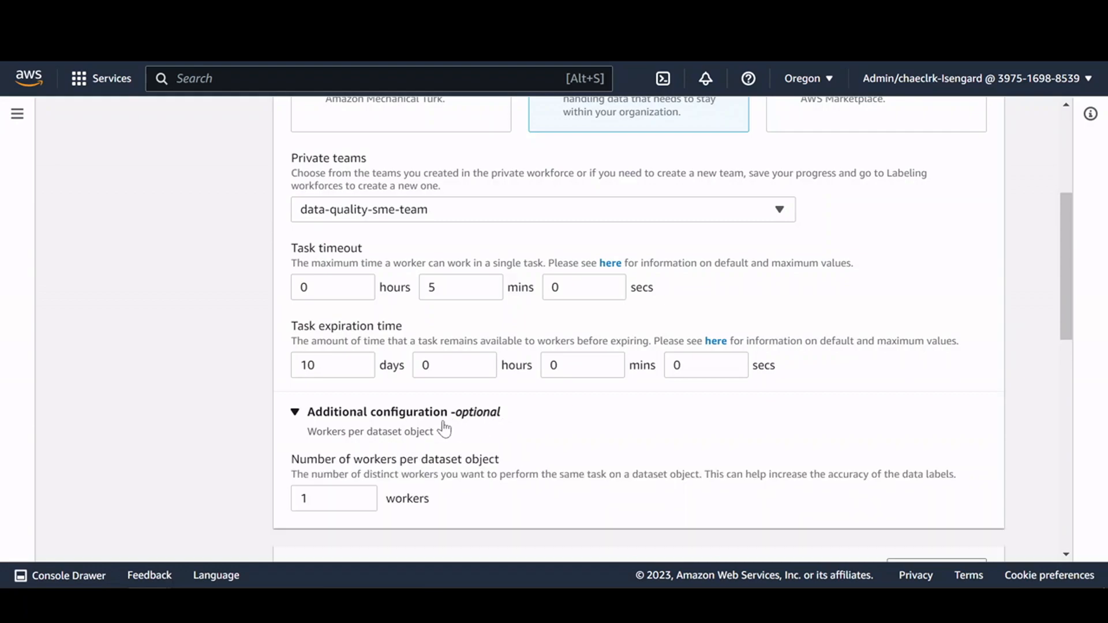
Step: Collapse the optional additional configuration and review the worker type, private team, task timeout and task expiration settings
click(416, 432)
scroll(556, 433, up, 3)
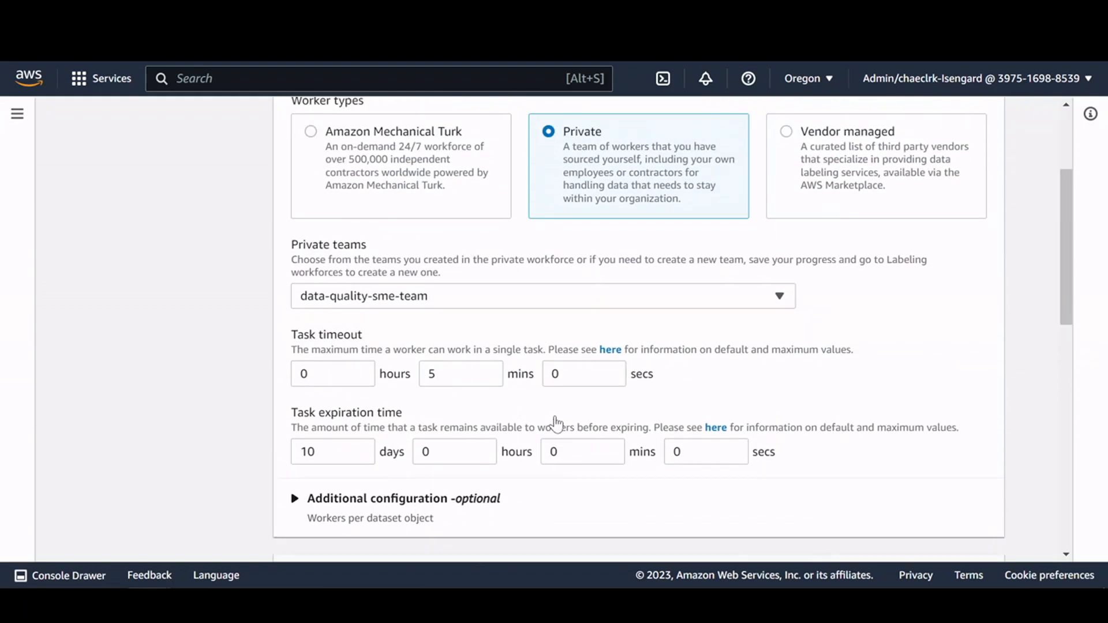
scroll(554, 424, down, 6)
scroll(559, 368, up, 5)
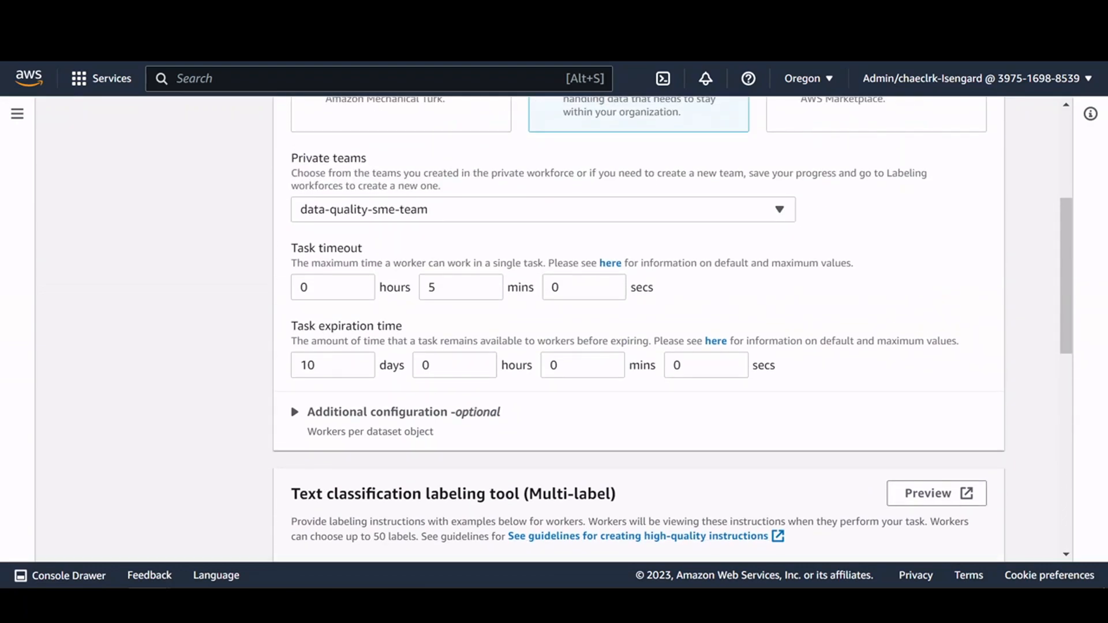
scroll(577, 364, down, 6)
scroll(615, 353, up, 6)
scroll(615, 353, up, 1)
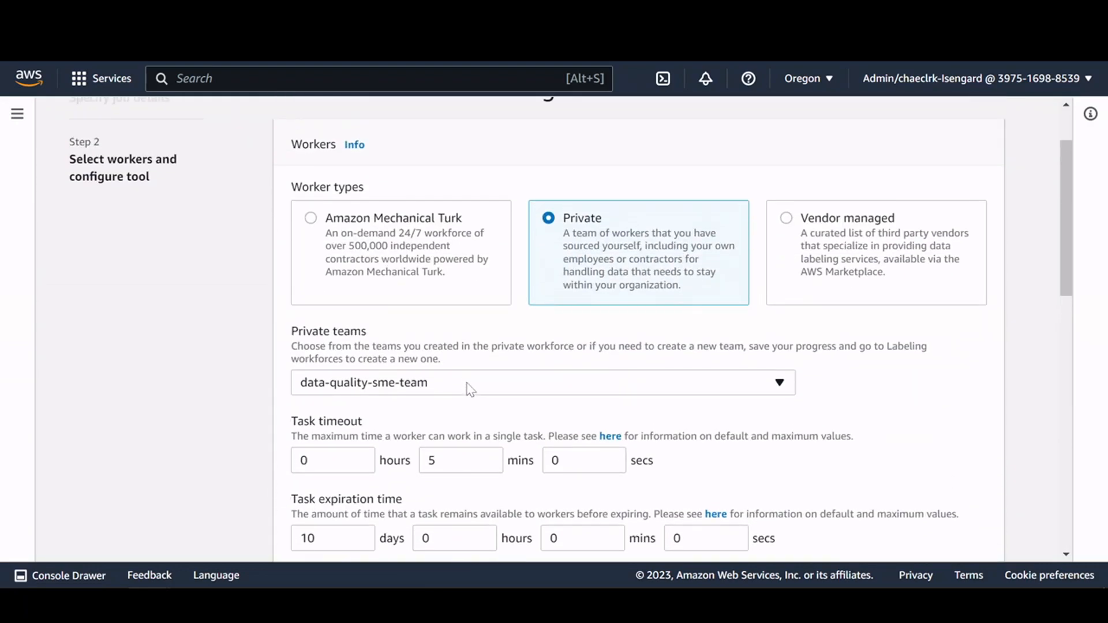
scroll(871, 361, down, 4)
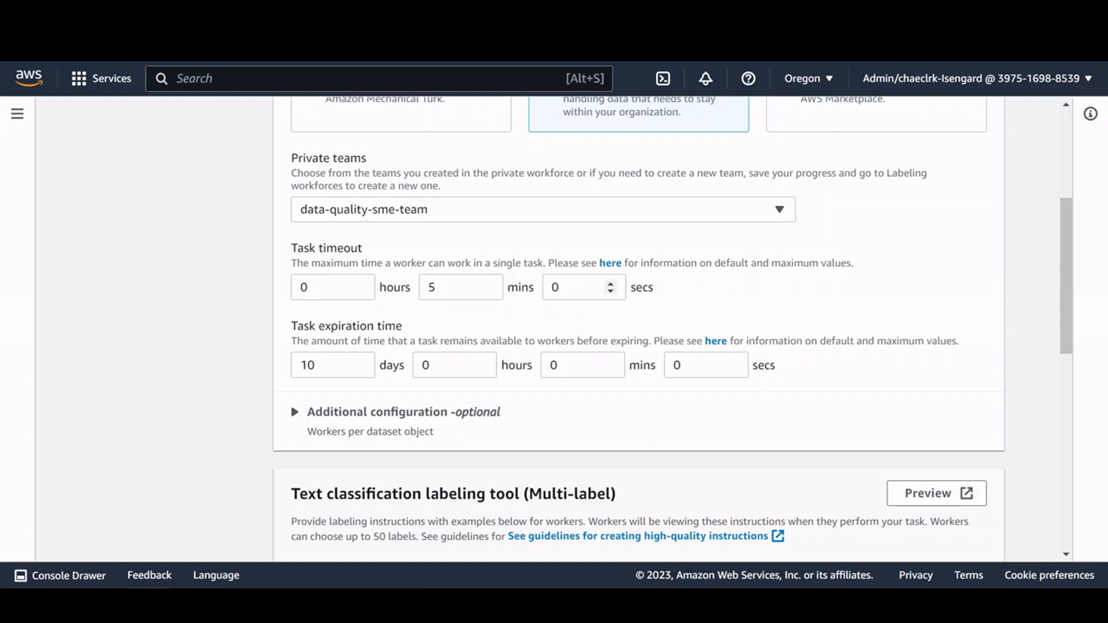
scroll(868, 300, down, 3)
scroll(808, 236, up, 3)
scroll(857, 247, down, 2)
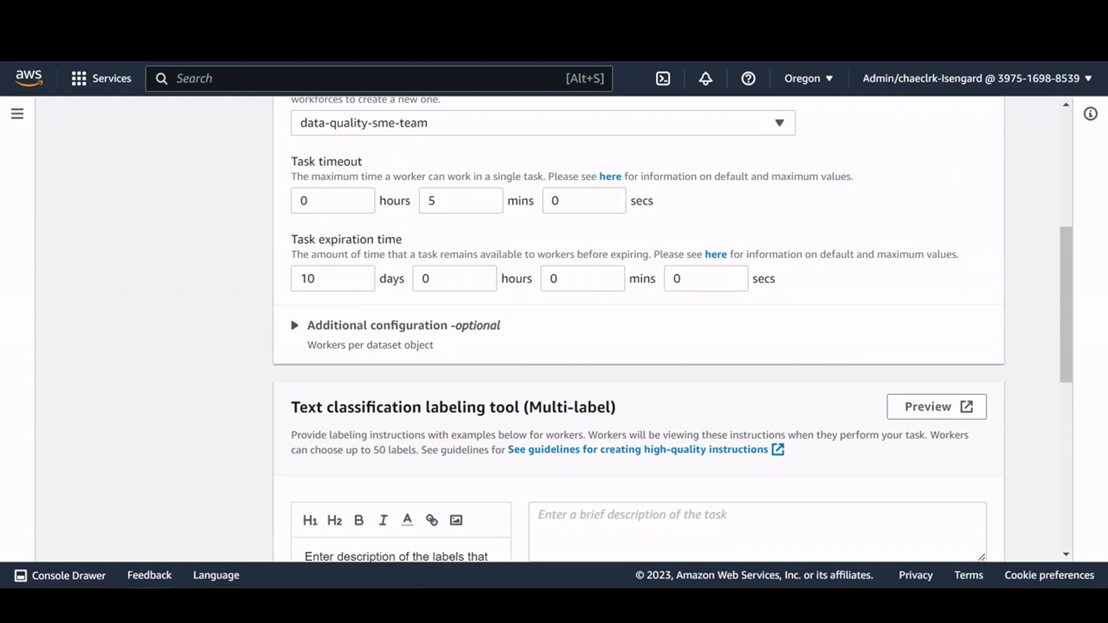
scroll(790, 375, up, 5)
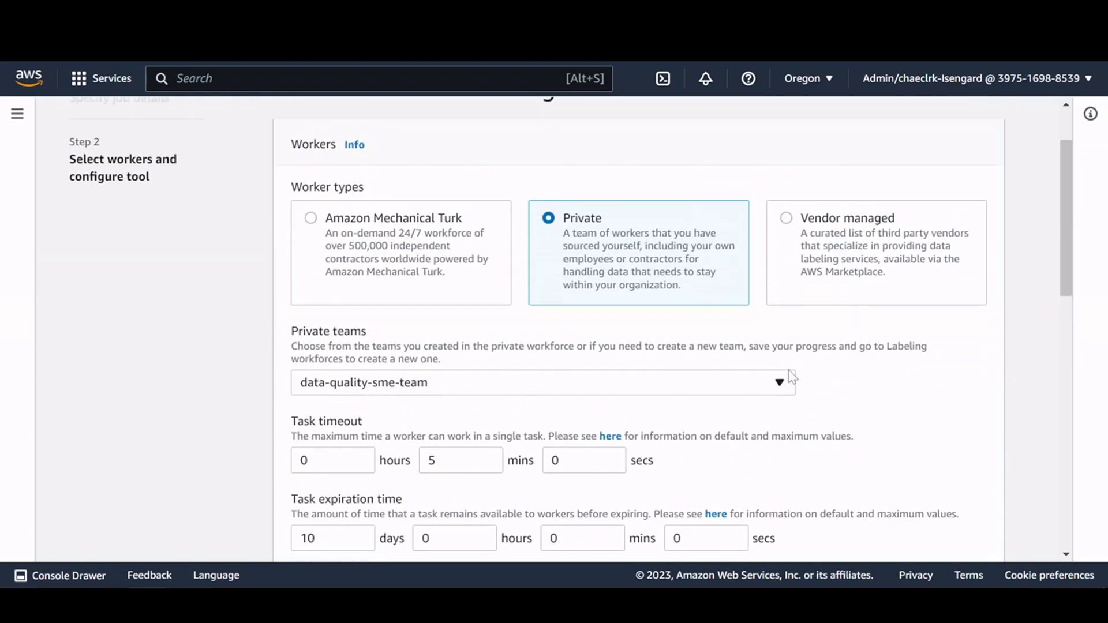
Step: Enter "The hostname is the 7th entry." as the brief task description in the multi-label text classification tool
scroll(888, 377, down, 9)
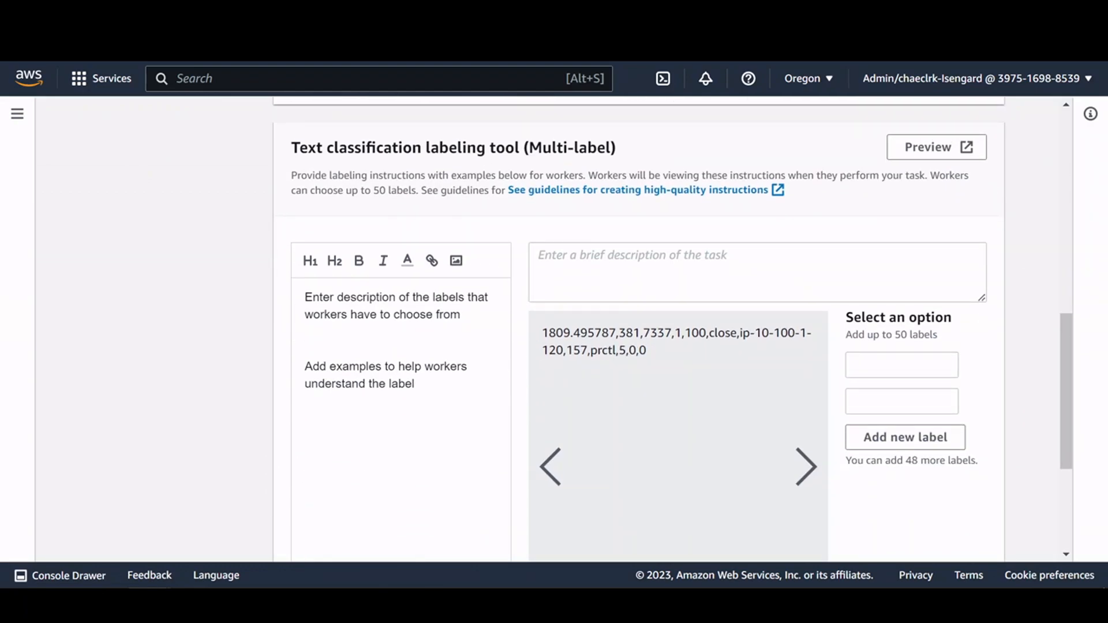
click(692, 270)
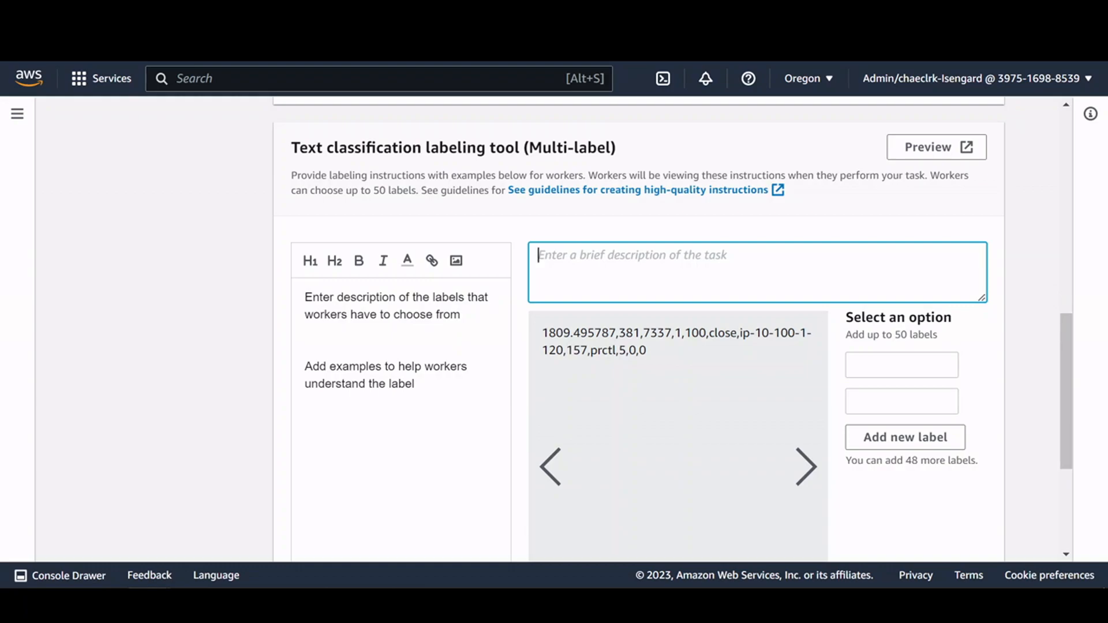
text(The hostname is the 7th entry.)
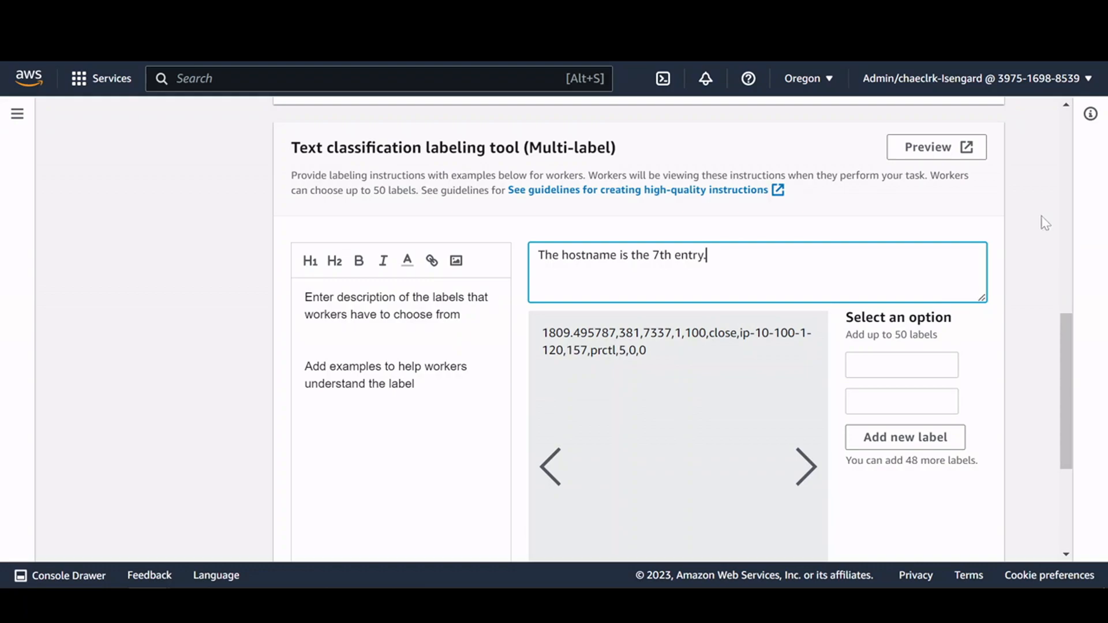
Step: Define three label options for the workers: Malicious, Benign and Unknown
click(902, 365)
click(988, 347)
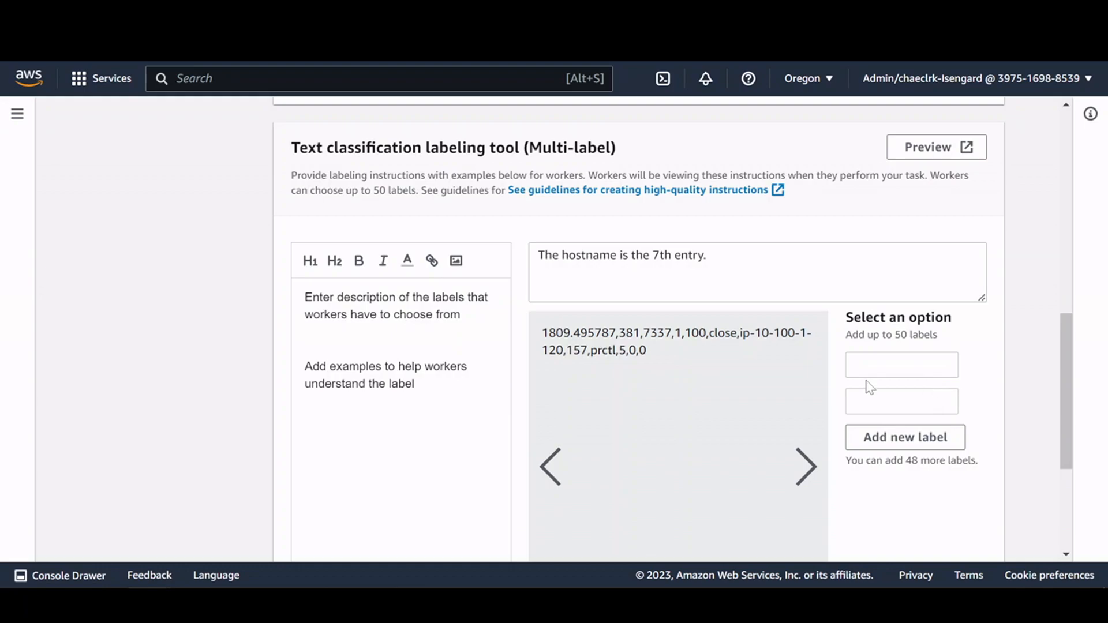
click(902, 364)
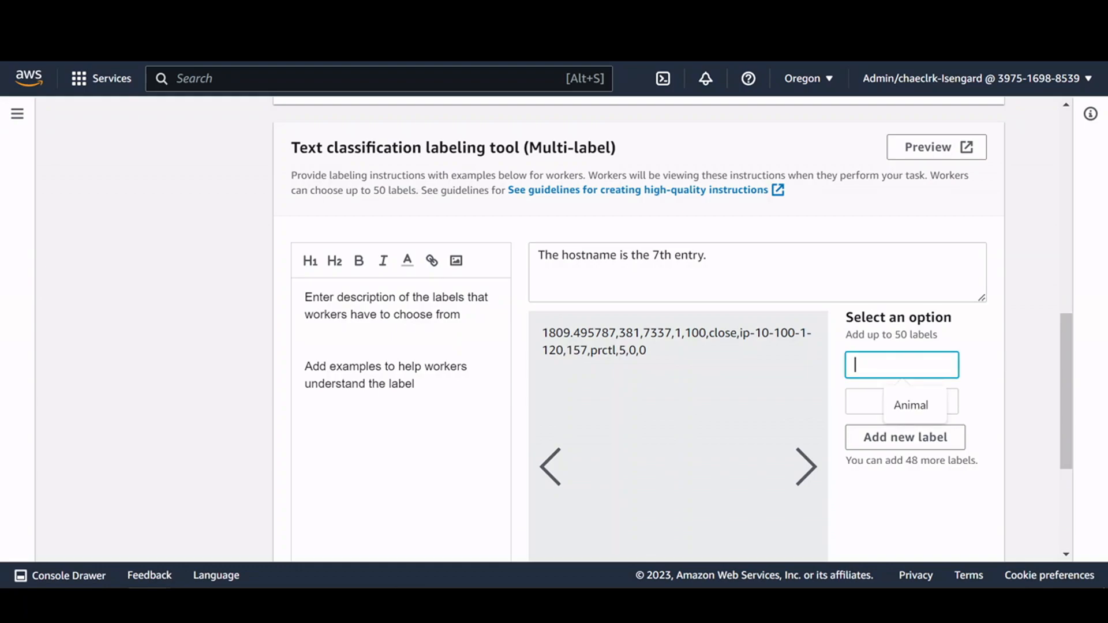
text(Malicious)
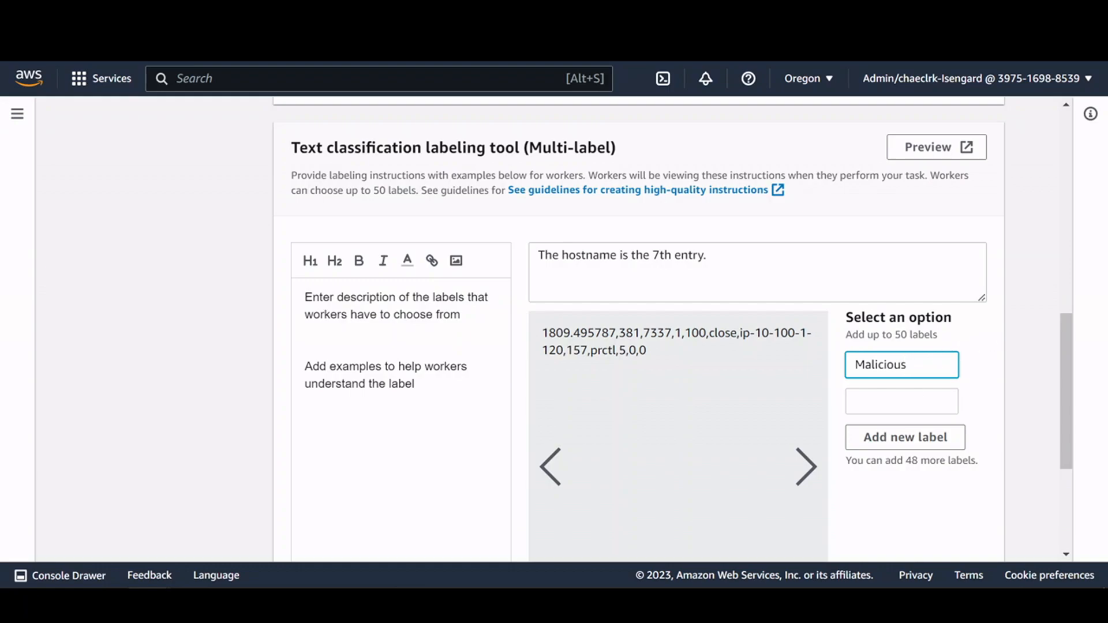
click(902, 401)
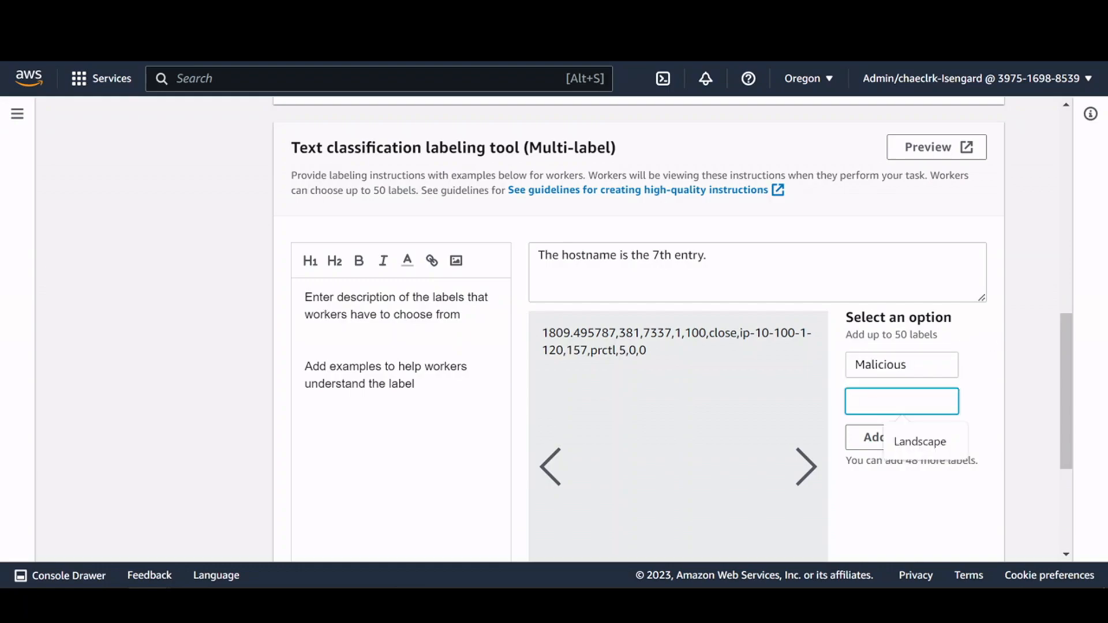
text(Benign)
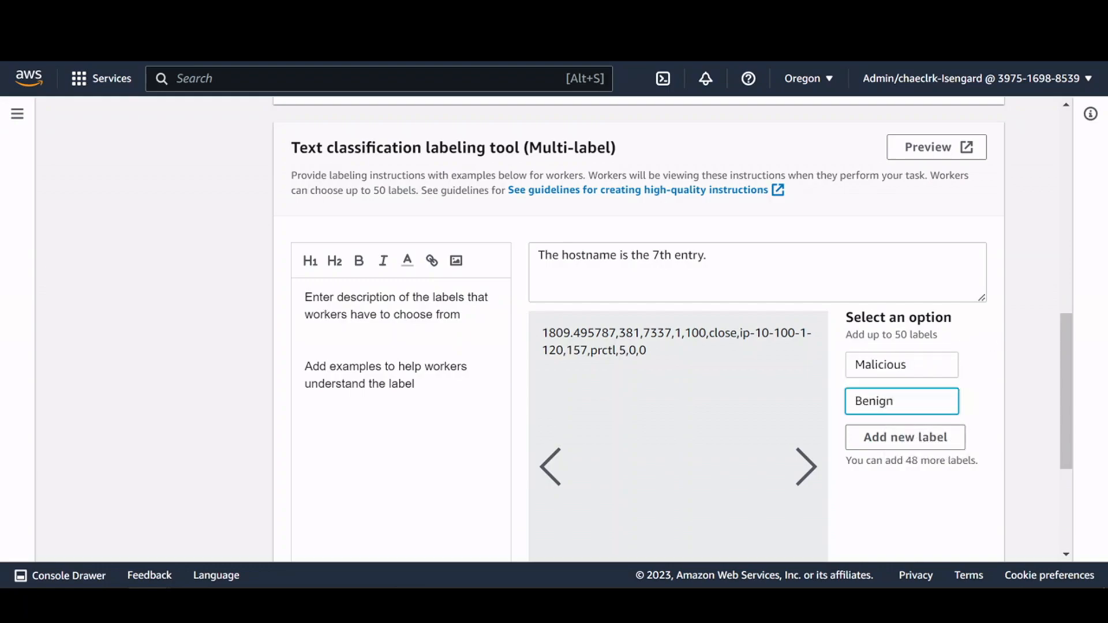
click(920, 436)
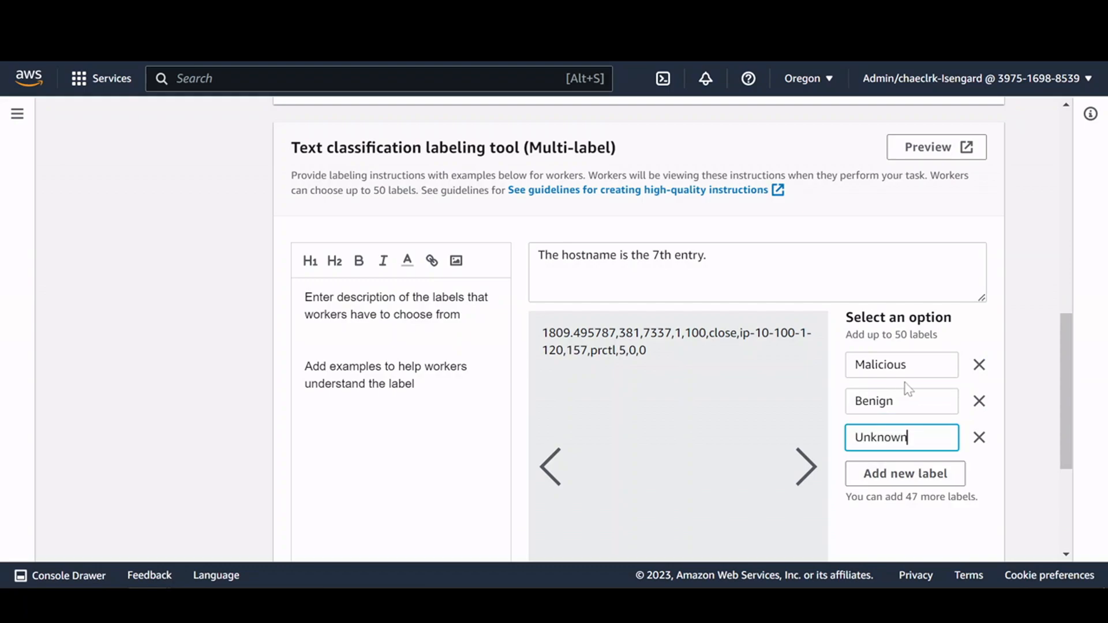
Step: Review the rest of the labeling tool configuration and create the labeling job
scroll(984, 314, down, 3)
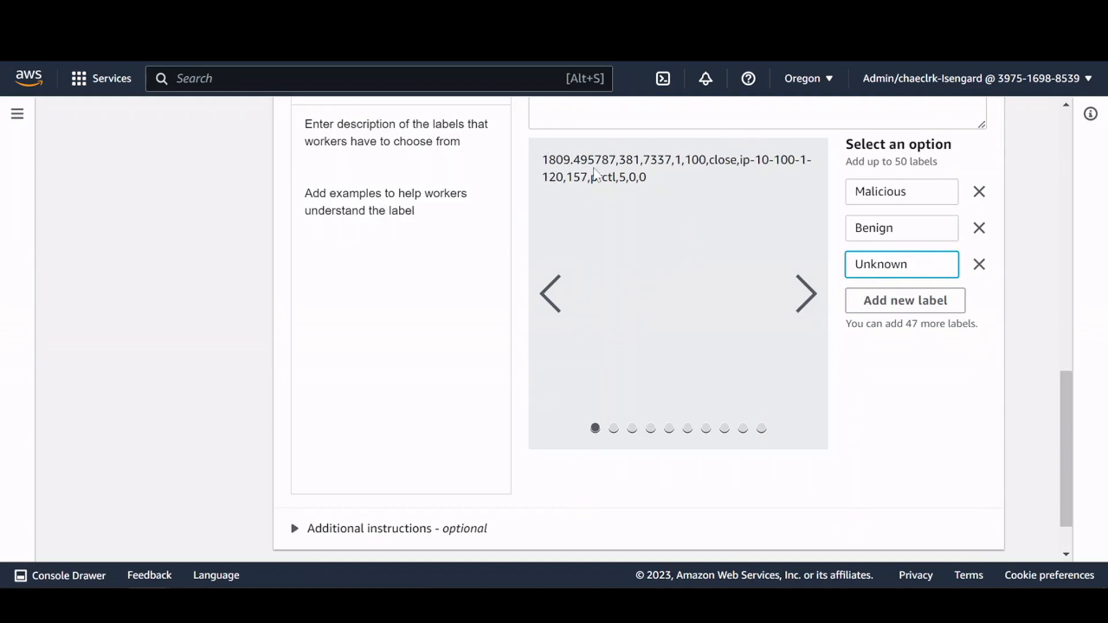
scroll(944, 426, down, 1)
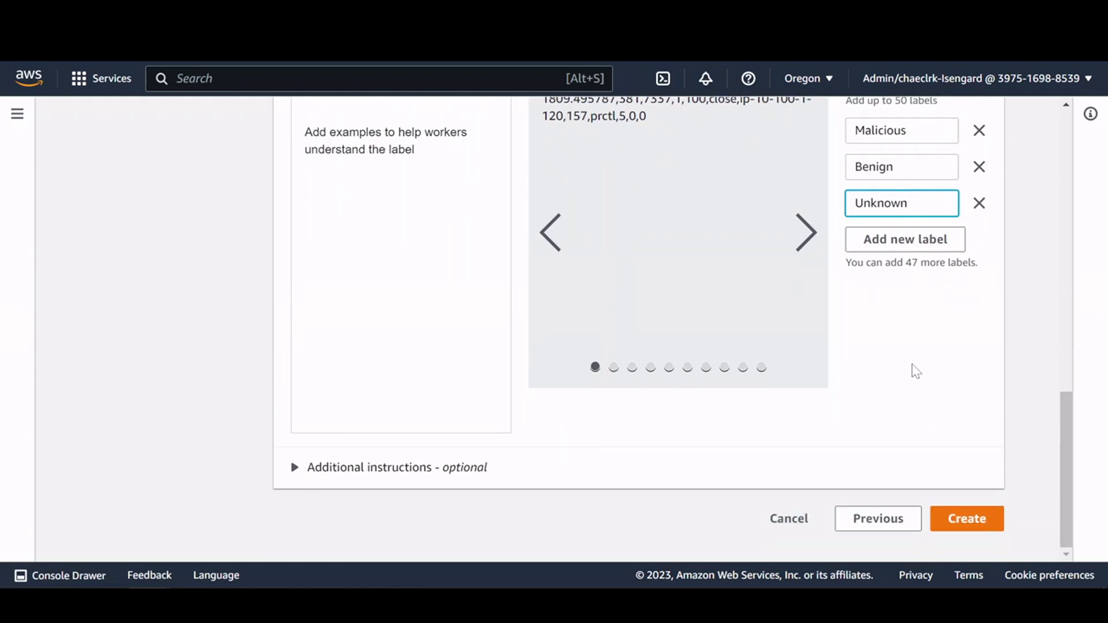
click(967, 522)
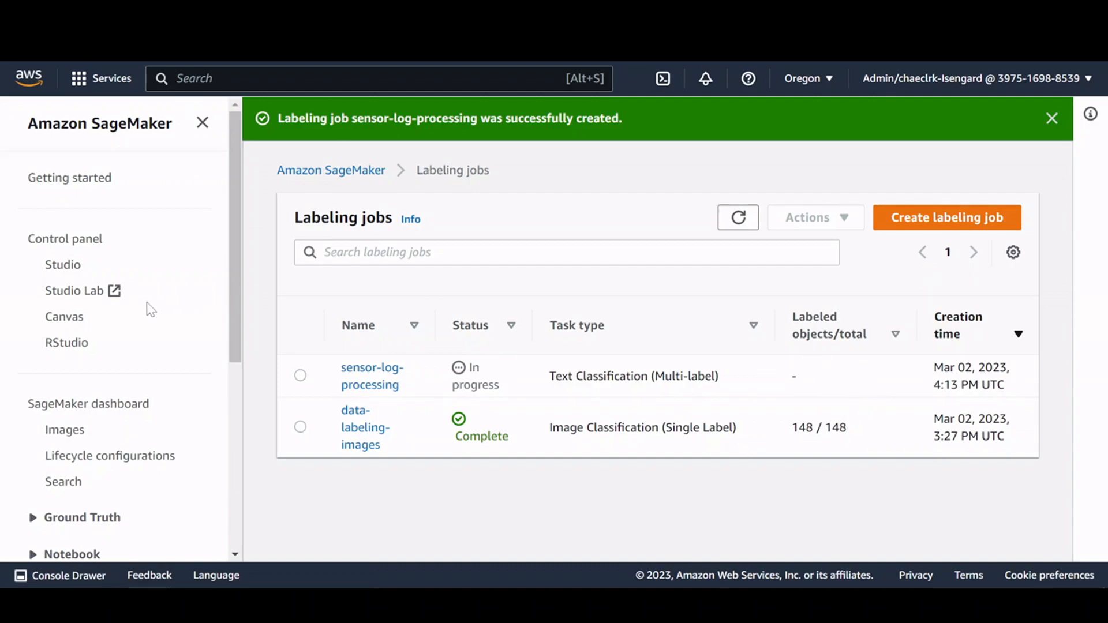
Step: Open the private workforce under Ground Truth's labeling workforces and start working on the multi-label text classification job in the worker portal
scroll(123, 404, down, 3)
click(75, 349)
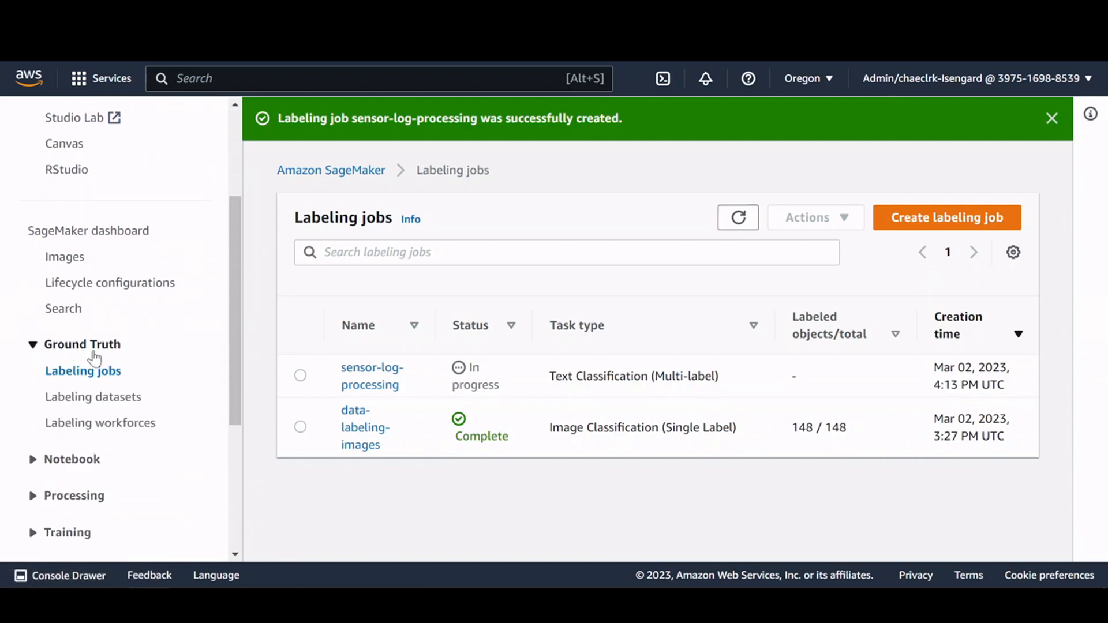
click(95, 426)
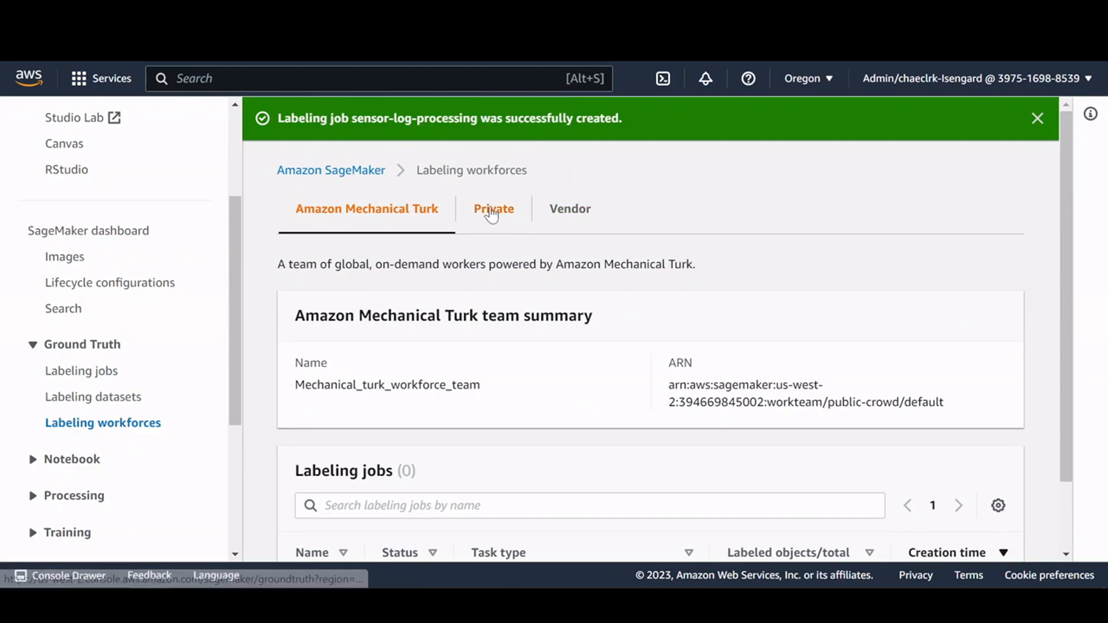
click(493, 212)
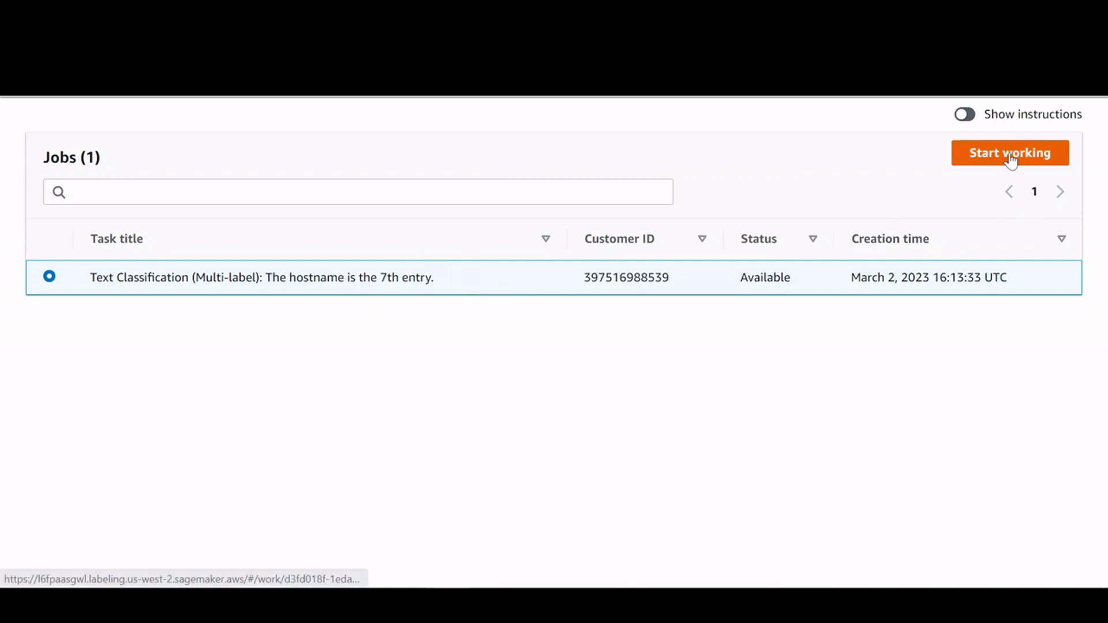
click(1010, 155)
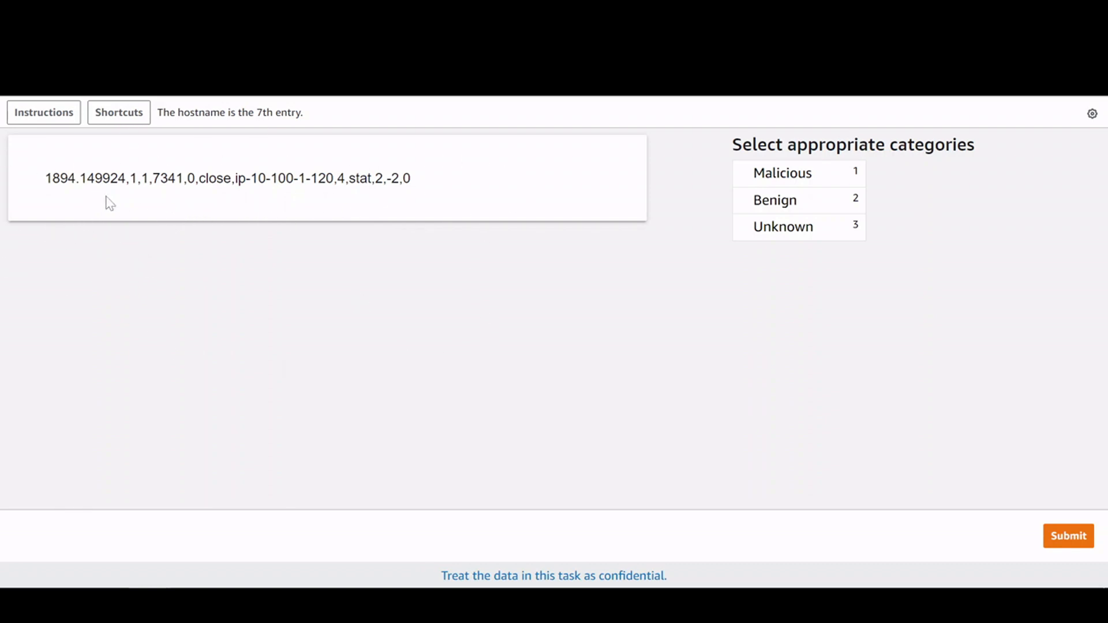
Step: Submit the 1894.149924 log entry as Malicious and the 1894.145427 run-parts entry as both Benign and Unknown
click(780, 172)
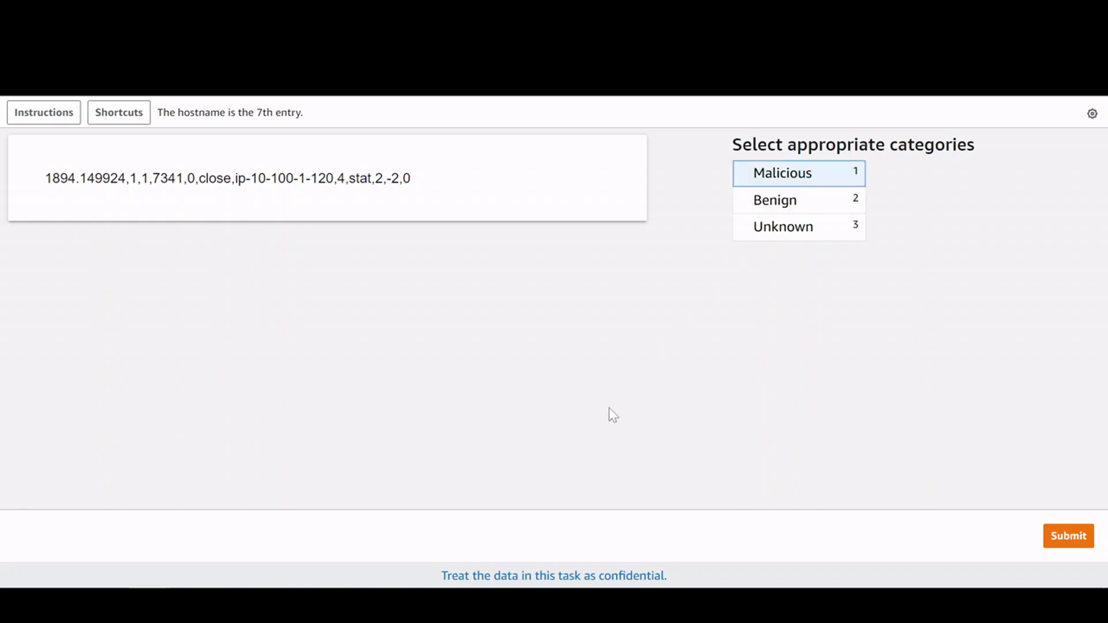
click(1068, 536)
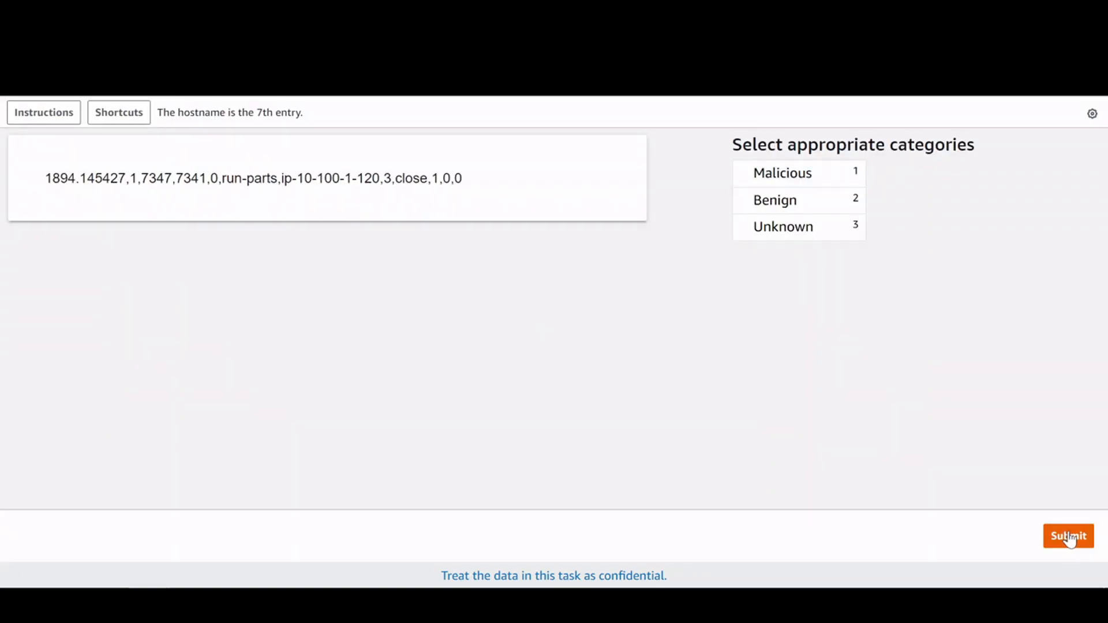
click(787, 229)
click(784, 203)
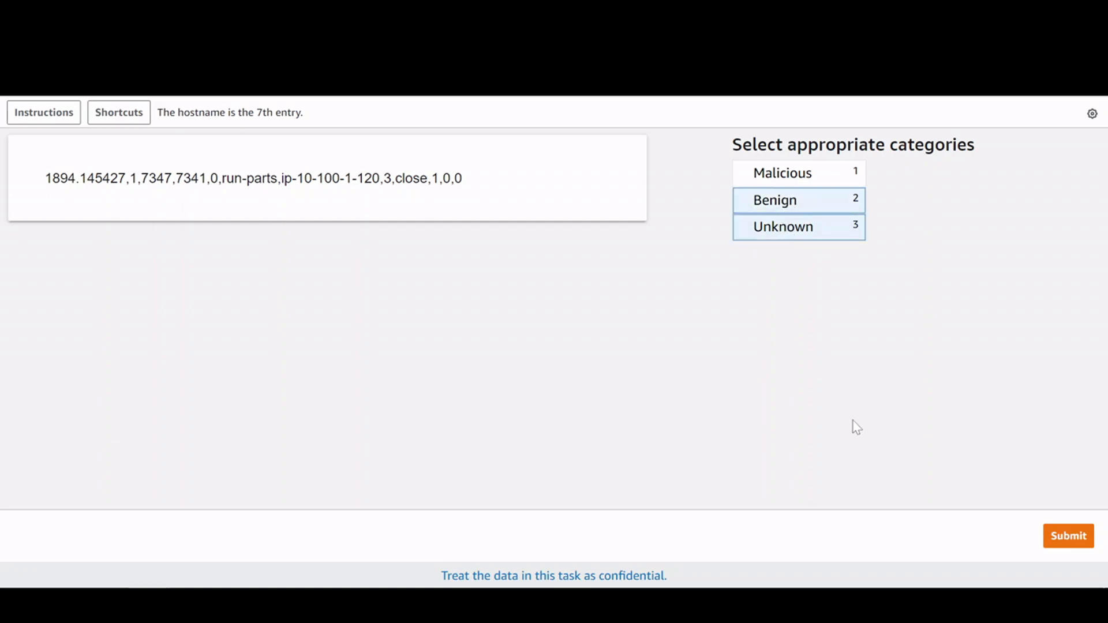
click(1068, 537)
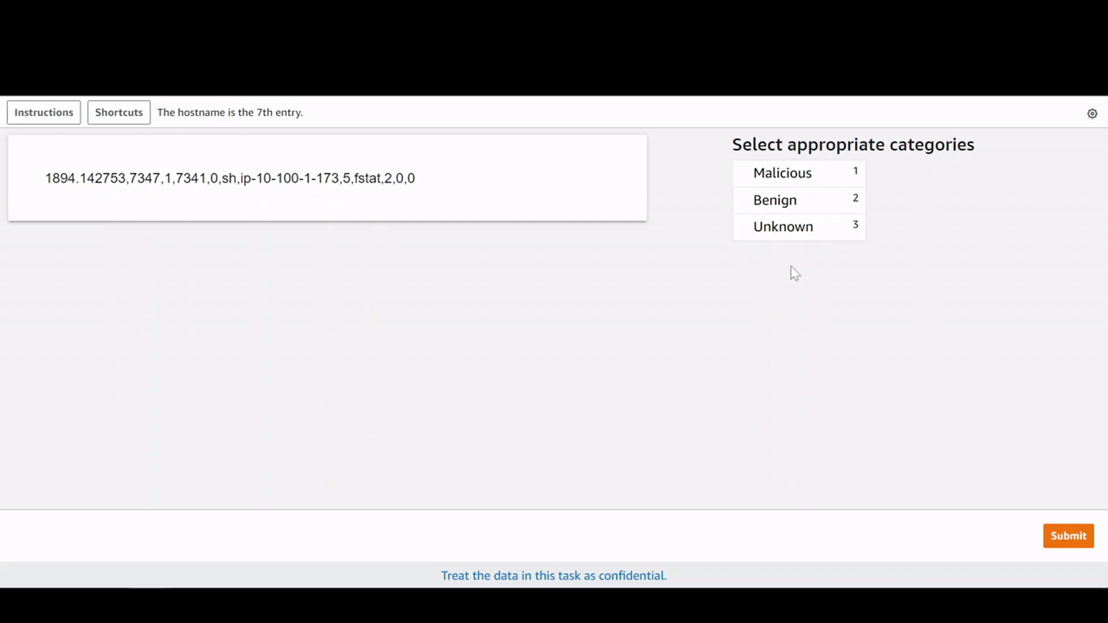
Step: Submit the 1894.142753 fstat entry as both Malicious and Unknown, and the 1894.14959 stat entry as Benign
click(782, 172)
click(791, 235)
click(1067, 536)
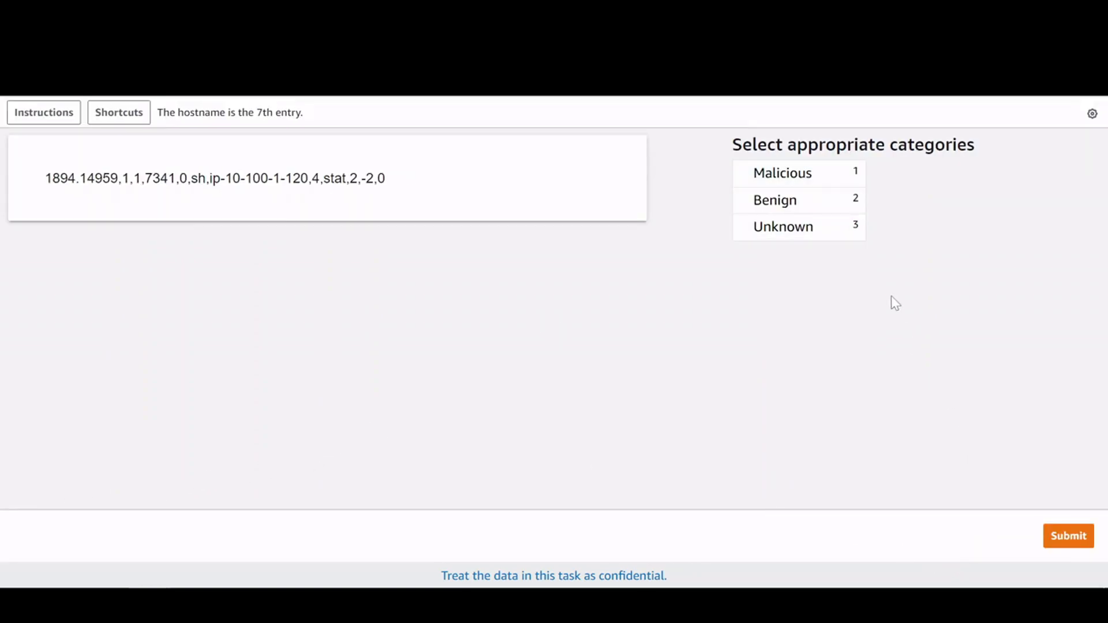
click(778, 200)
click(1072, 542)
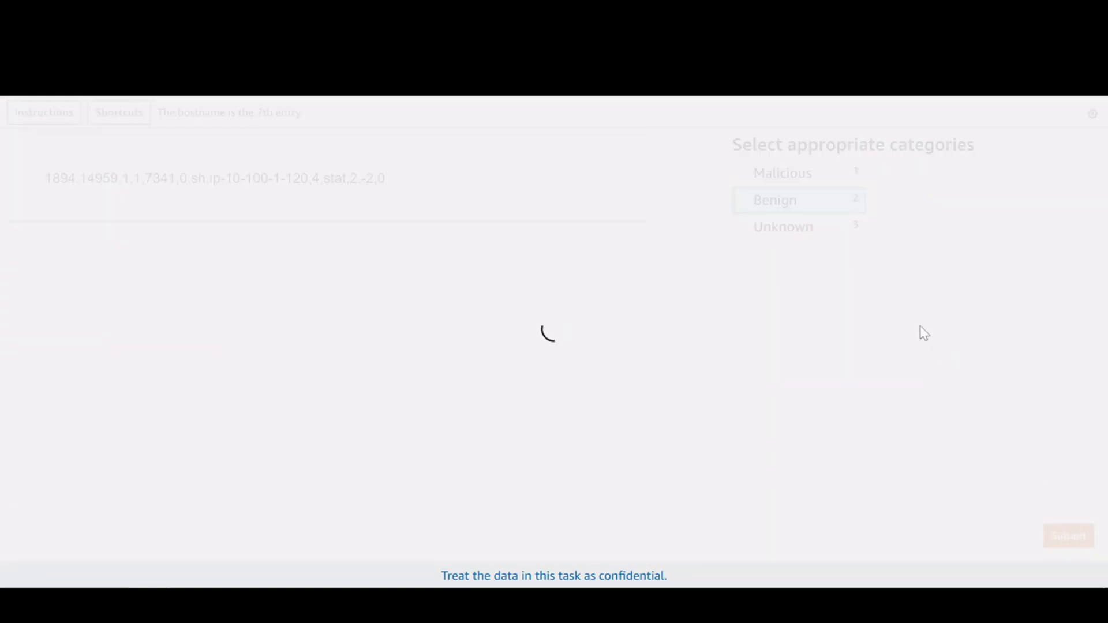
Step: Submit the 1894.142589 openat entry as Malicious and the 1809.495921 sched_process_exit entry as both Malicious and Benign
key(1)
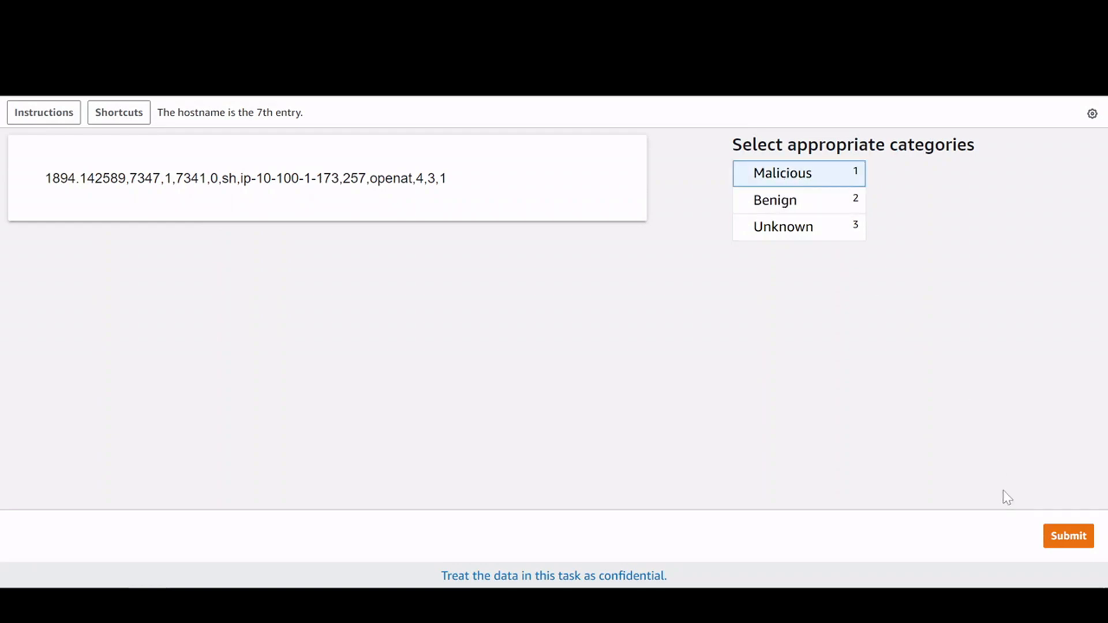
click(1073, 538)
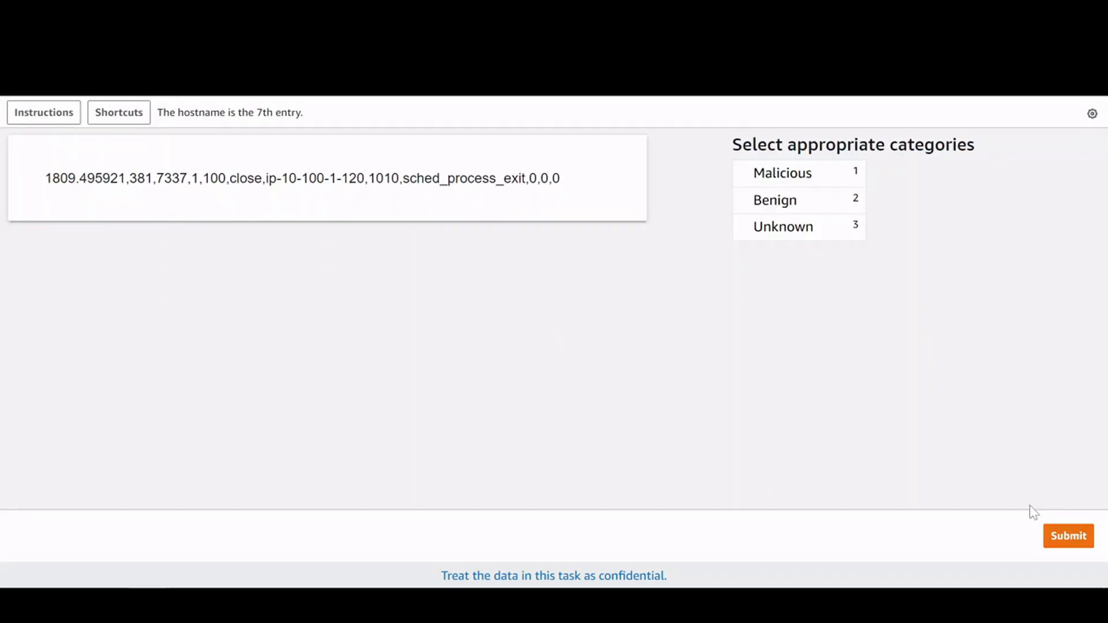
click(805, 178)
click(799, 205)
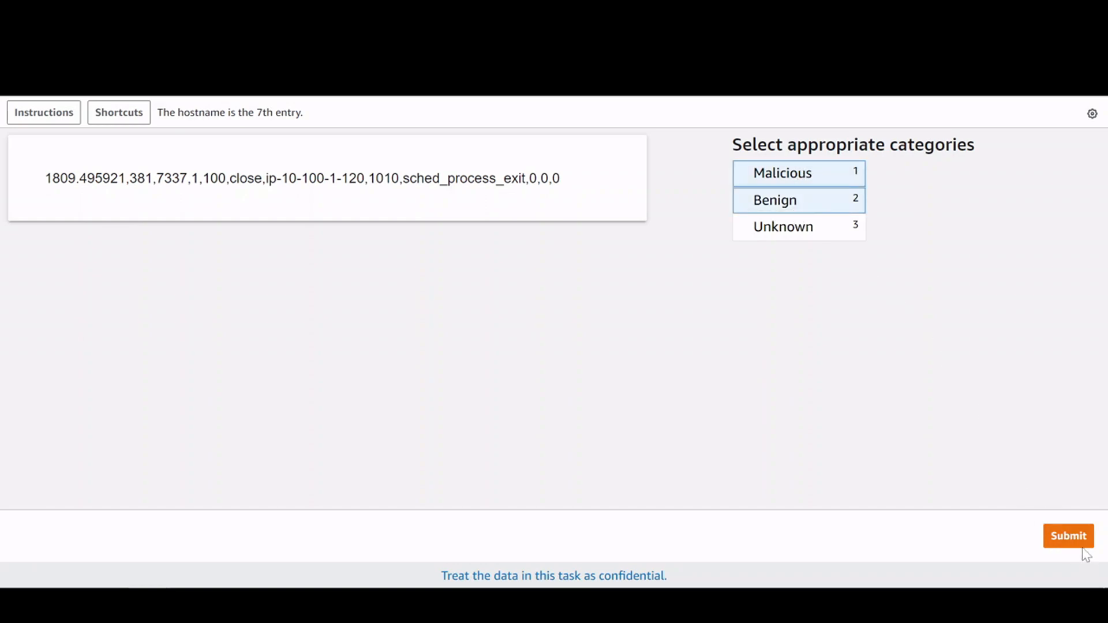
click(1070, 537)
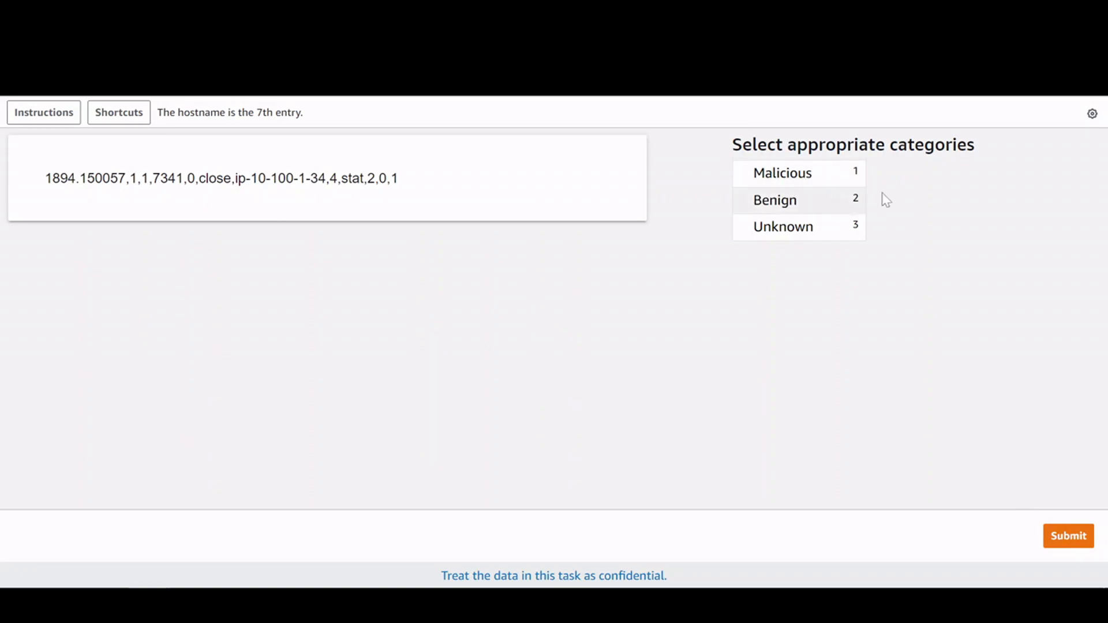
Step: Submit the 1894.150057 stat entry as both Malicious and Unknown, and the entry after it as Malicious
click(804, 174)
click(808, 229)
click(1067, 544)
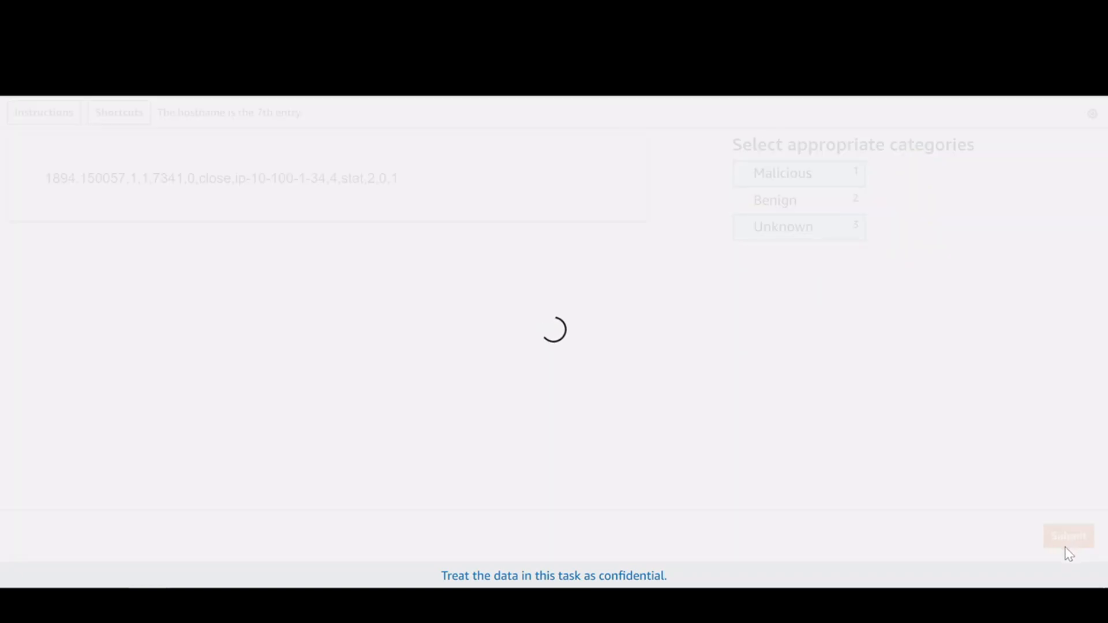
click(806, 176)
click(1060, 537)
Step: Submit four more log entries, labeling the first Malicious and the other three Benign
click(771, 174)
click(1063, 538)
key(2)
click(1065, 537)
click(860, 208)
click(1068, 537)
click(822, 206)
click(1068, 537)
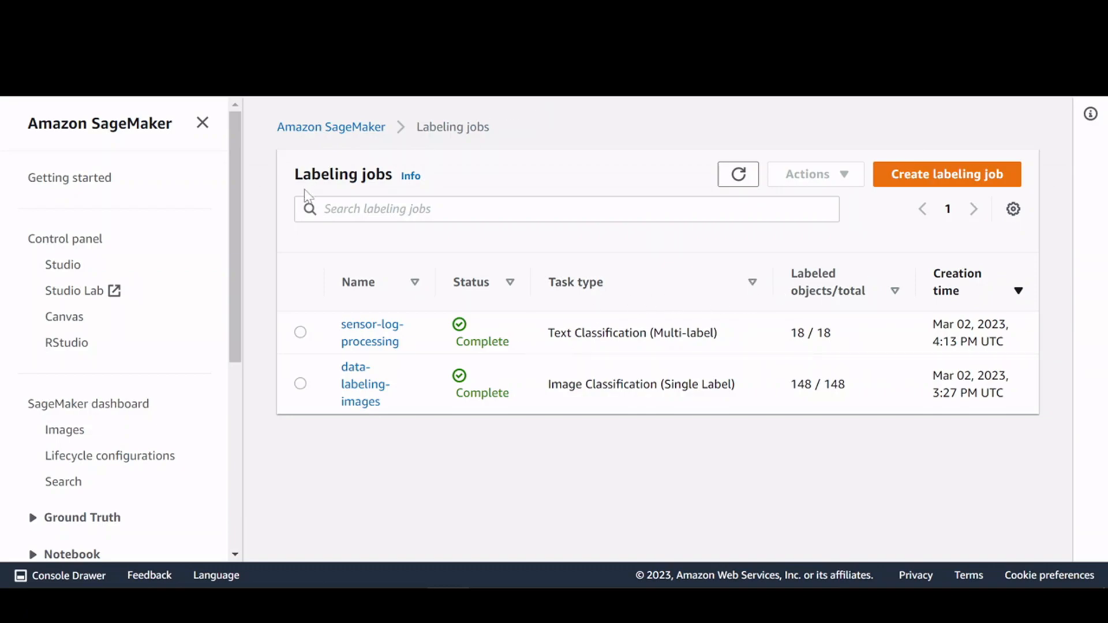
drag(241, 225, 242, 160)
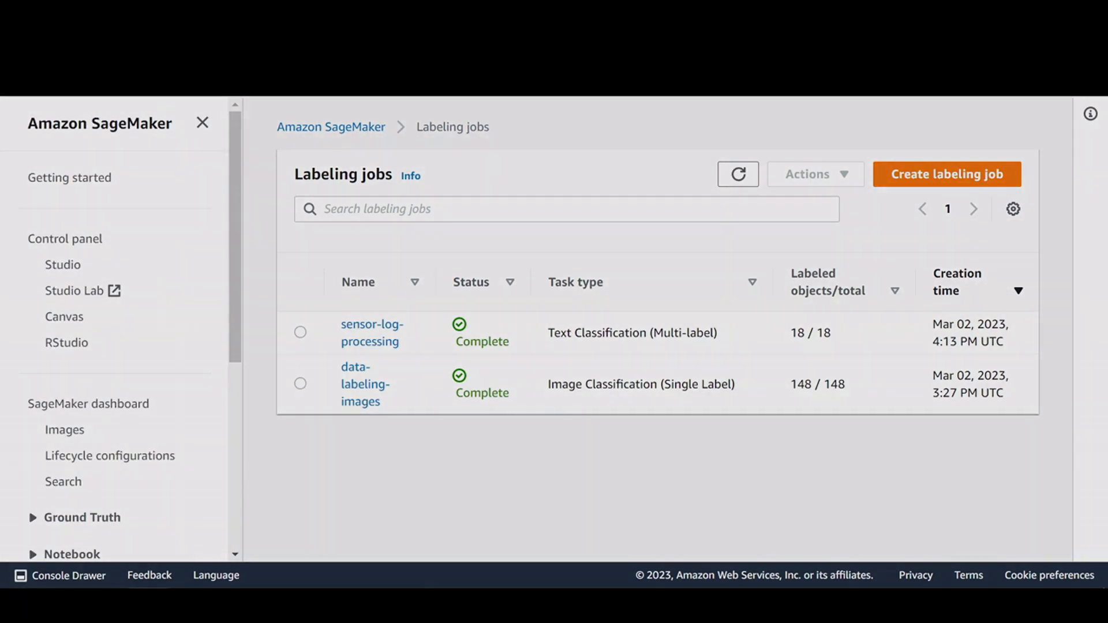